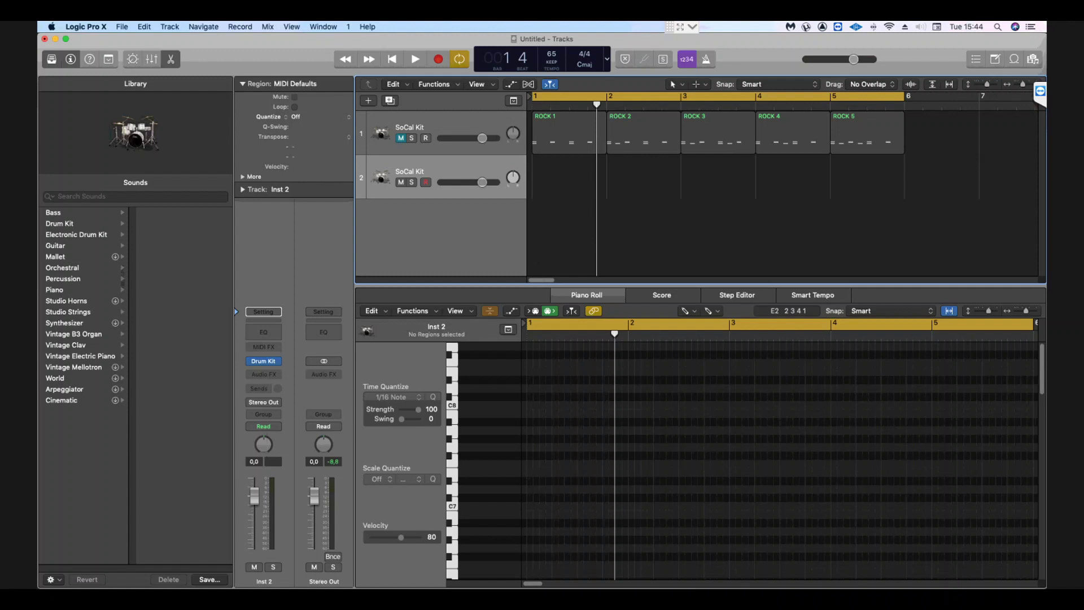
Unmute and solo the first SoCal Kit track, and shorten the cycle range to cover only bar 1.
{"action": "left_click", "coordinate": [401, 139]}
{"action": "left_click", "coordinate": [411, 138]}
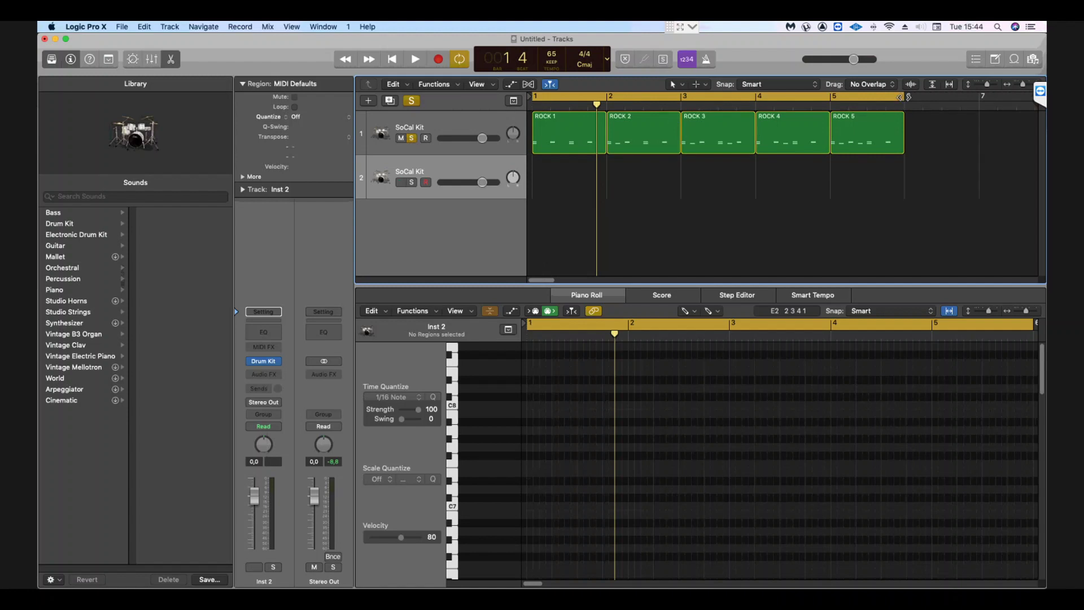
{"action": "left_click_drag", "start_coordinate": [903, 97], "coordinate": [606, 101]}
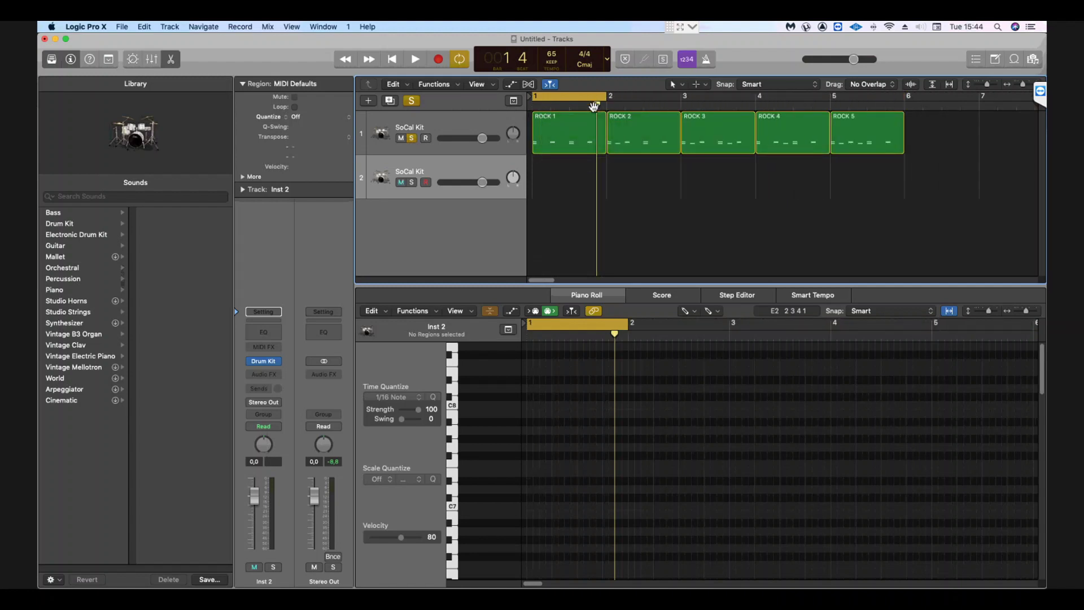
Show the ROCK 1 region in the Piano Roll with all drum lanes expanded, and set the project tempo to 100.
{"action": "left_click", "coordinate": [578, 136]}
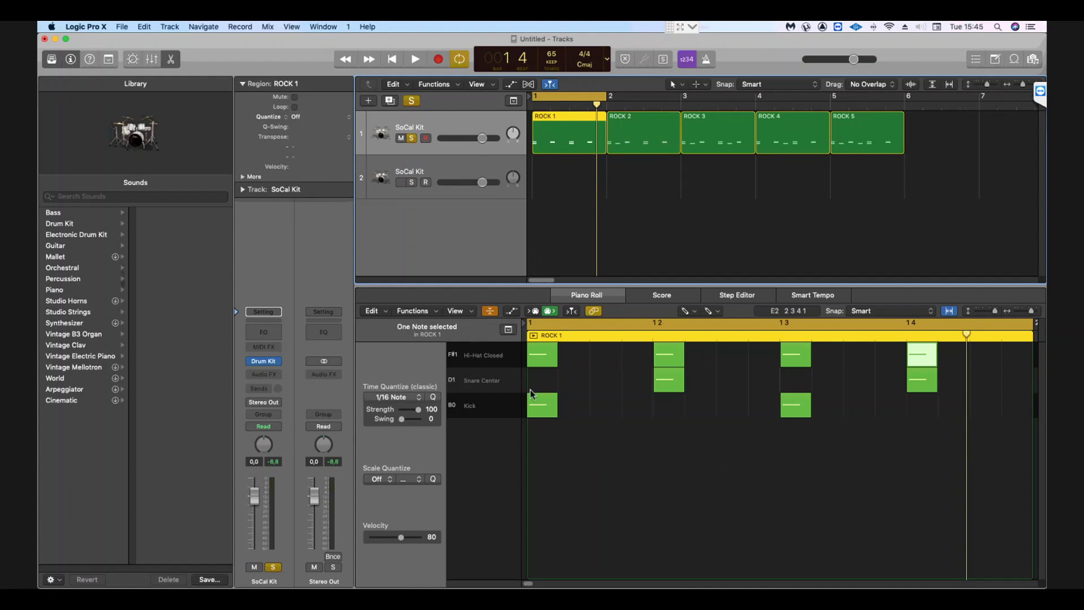
{"action": "left_click", "coordinate": [994, 309]}
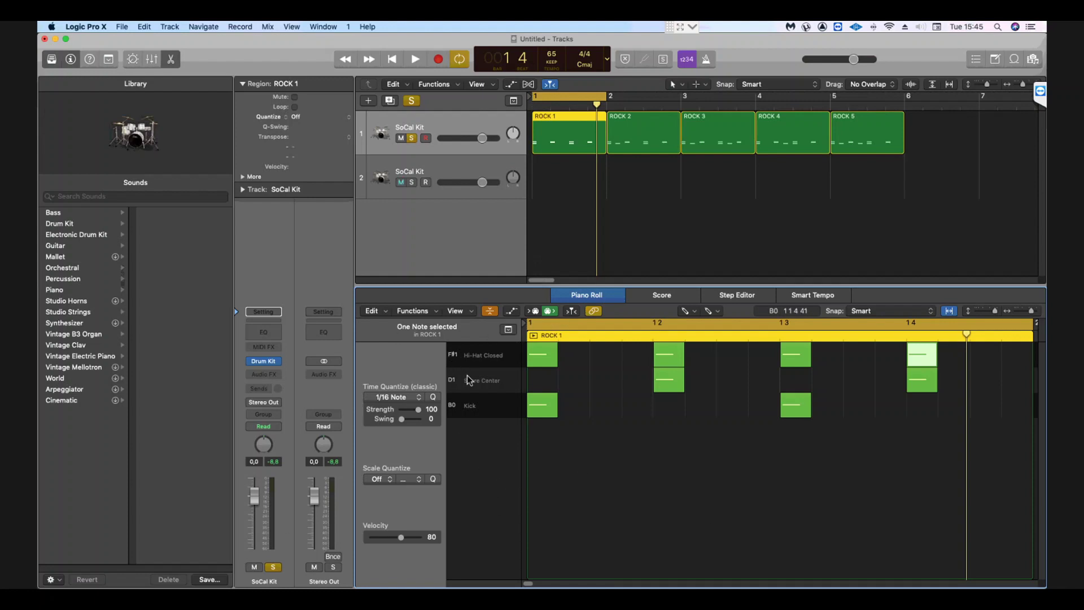
{"action": "left_click", "coordinate": [489, 310]}
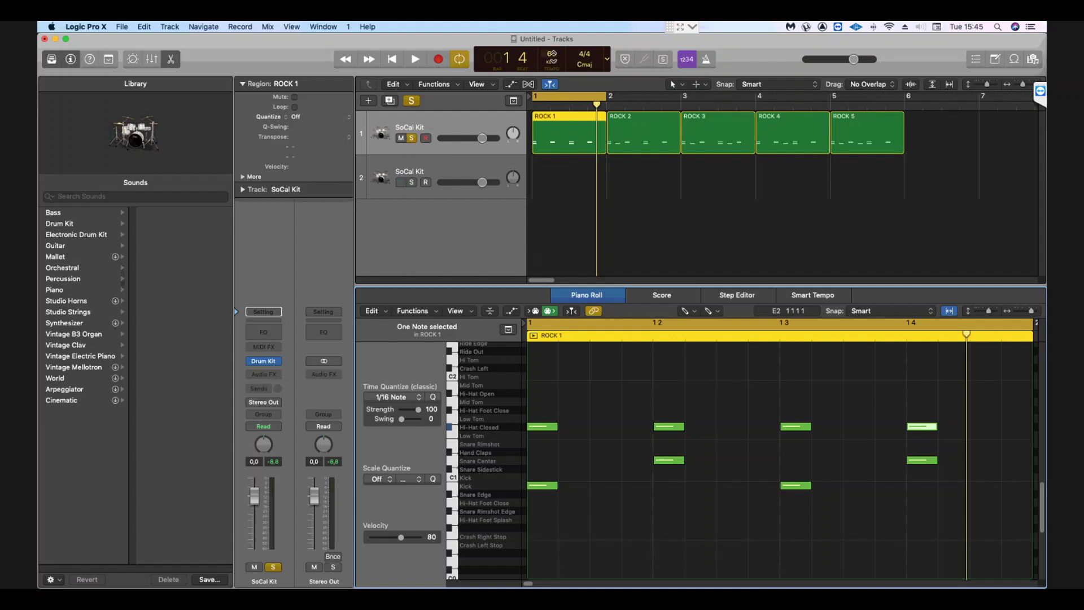
{"action": "left_click", "coordinate": [551, 57]}
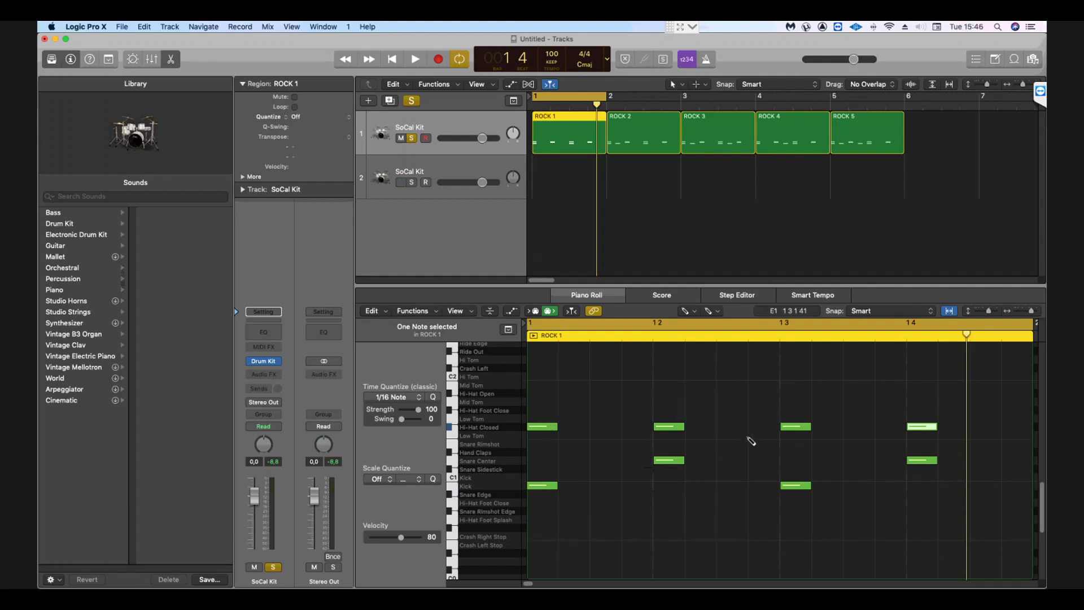
Play the ROCK 1 pattern in the Piano Roll and again in score notation, stopping playback after each listen.
{"action": "key", "text": "space"}
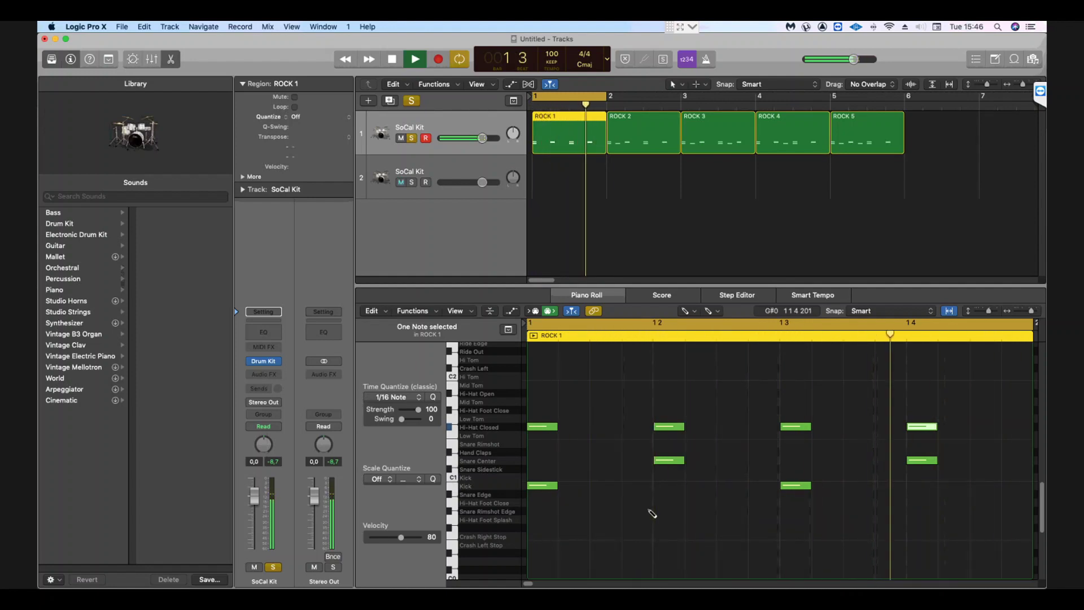
{"action": "key", "text": "space"}
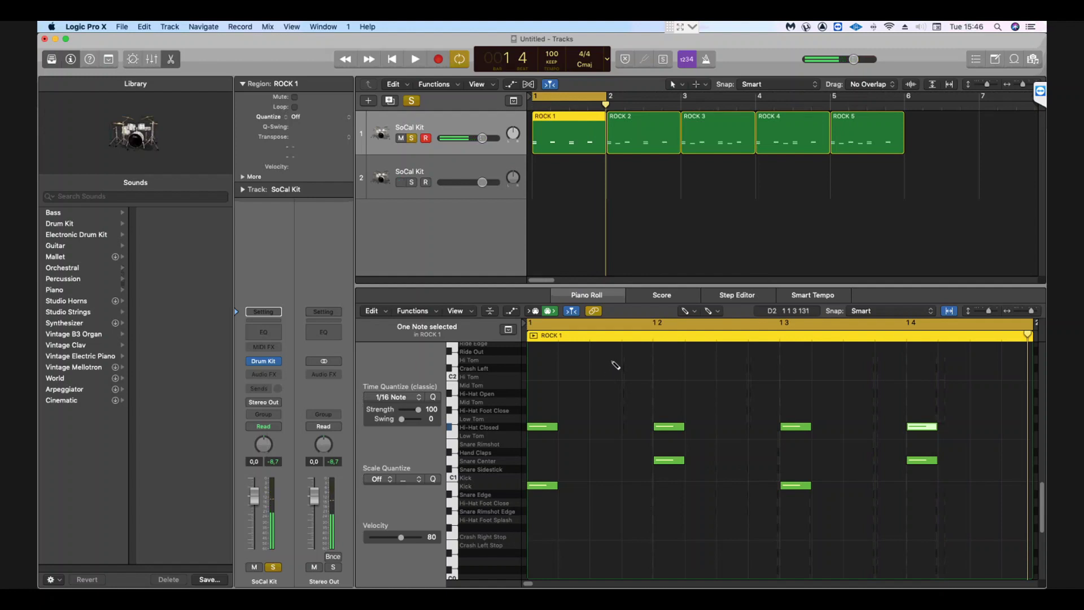
{"action": "left_click", "coordinate": [664, 297]}
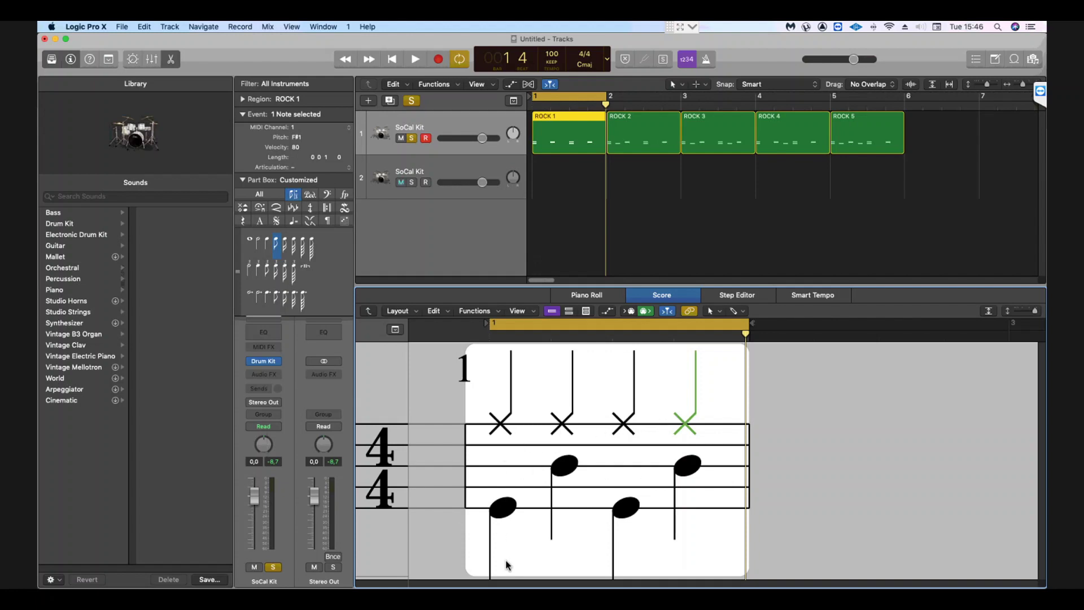
{"action": "key", "text": "space"}
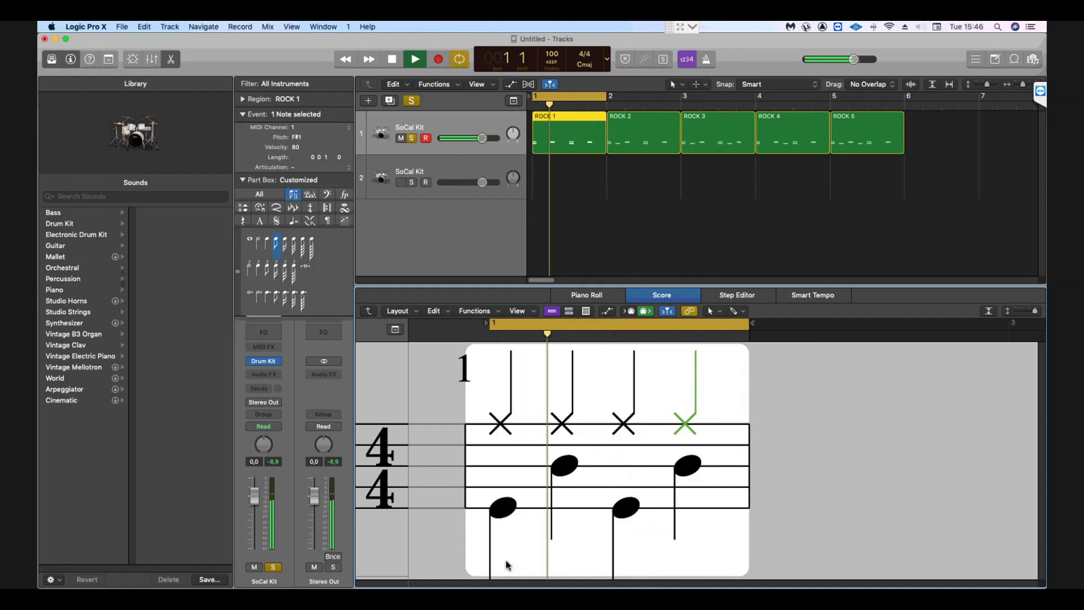
{"action": "key", "text": "space"}
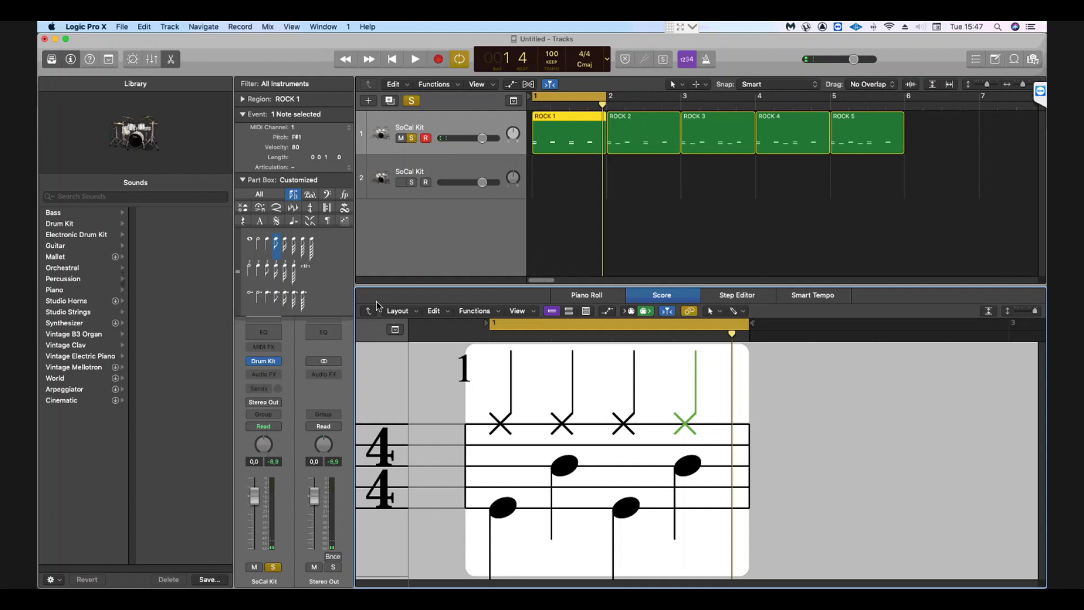
Return ROCK 1 to the Piano Roll and play it with only the used drum lanes shown, then restore all lanes.
{"action": "left_click", "coordinate": [574, 294]}
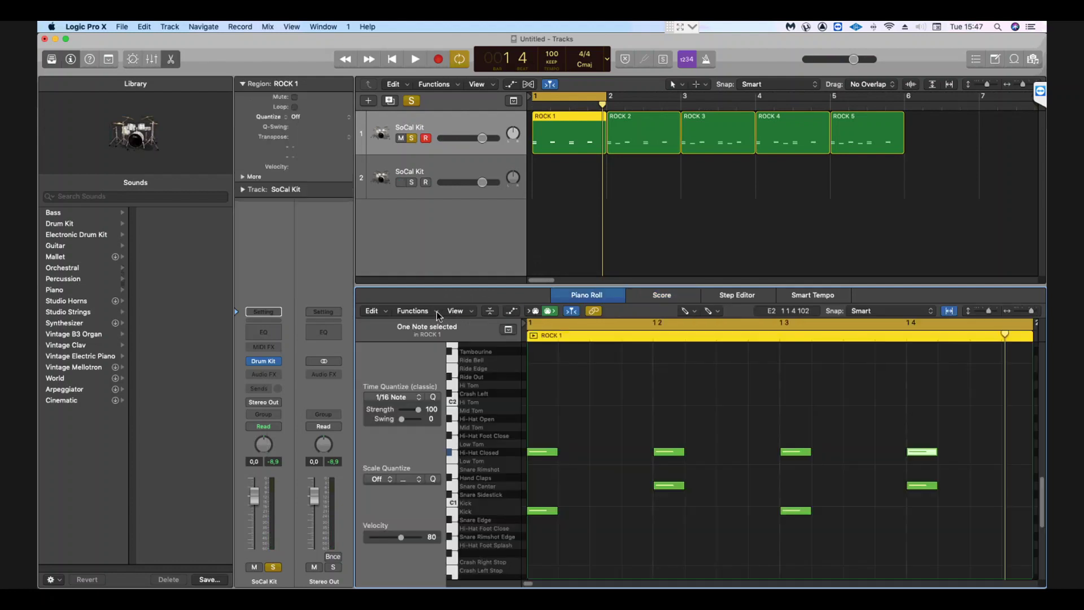
{"action": "left_click", "coordinate": [490, 311]}
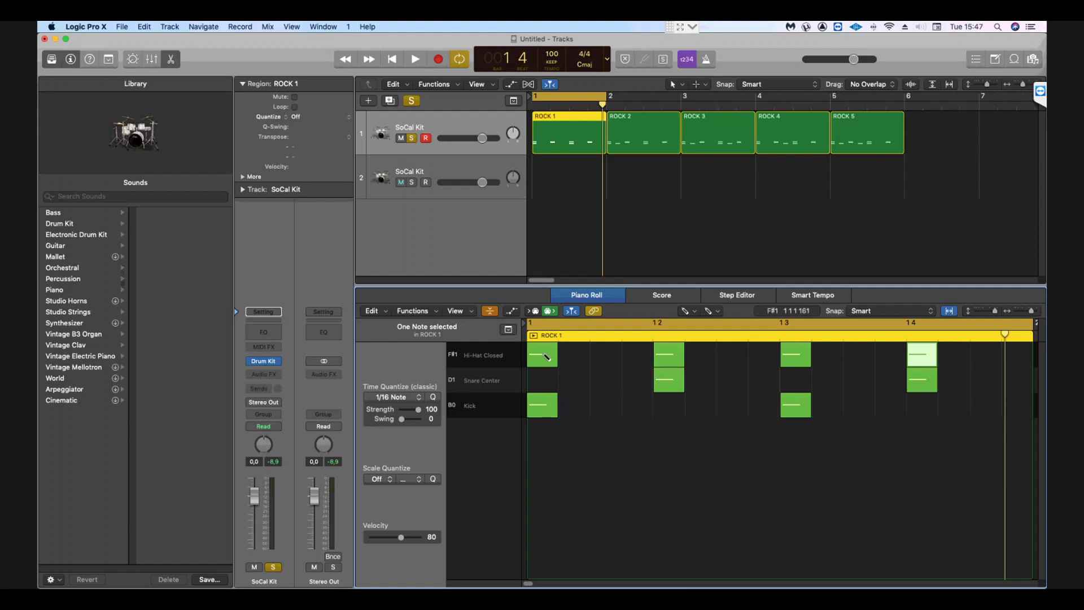
{"action": "key", "text": "space"}
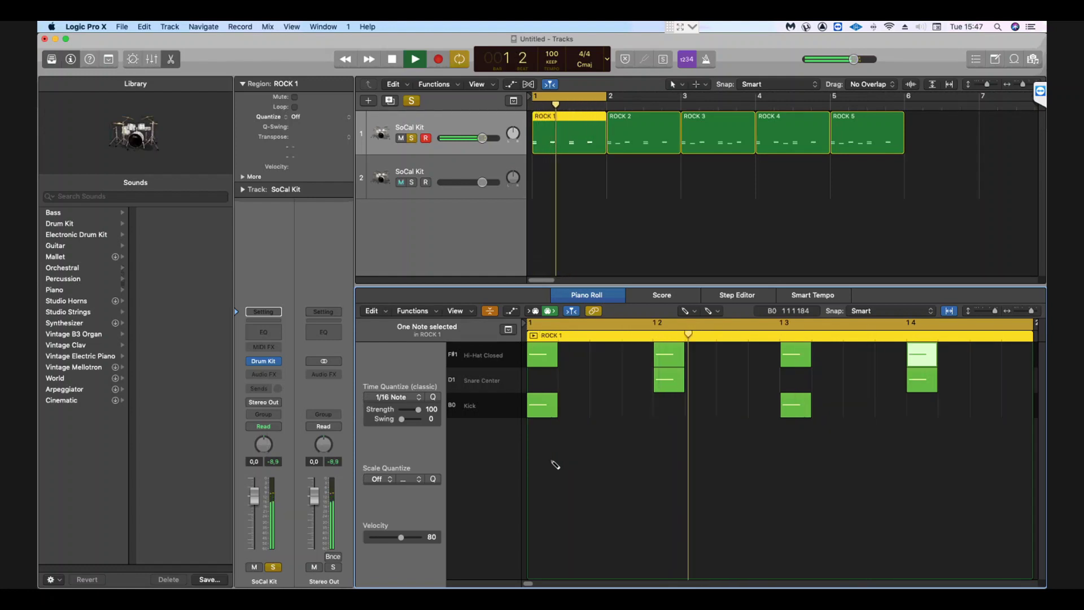
{"action": "left_click", "coordinate": [490, 311]}
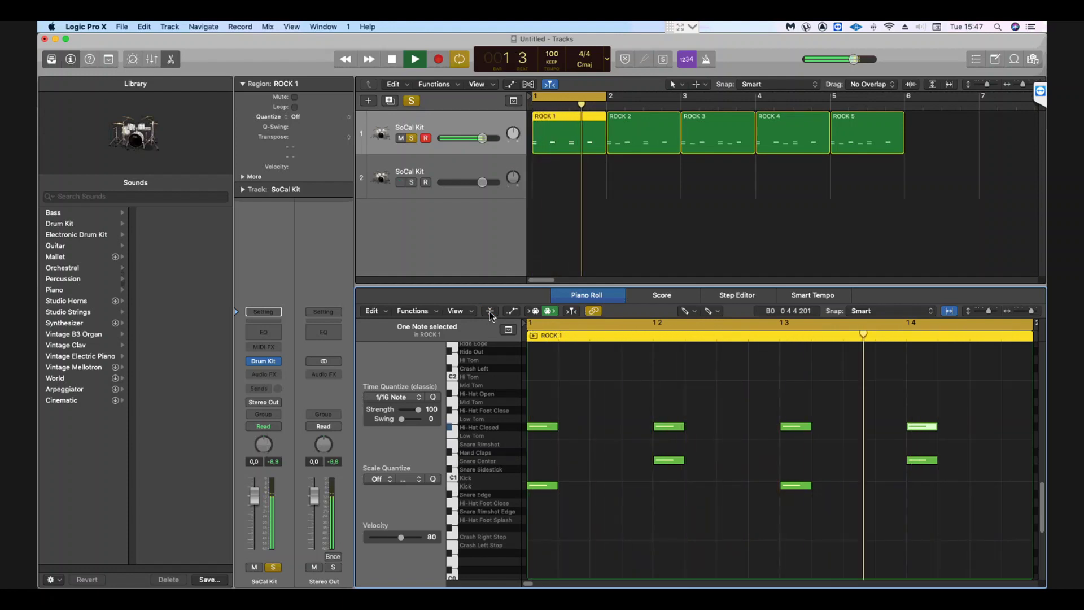
Move the cycle range to bar 2 and audition the ROCK 2 region, comparing its Piano Roll and score views before stopping playback.
{"action": "left_click_drag", "start_coordinate": [588, 99], "coordinate": [656, 99]}
{"action": "key", "text": "space"}
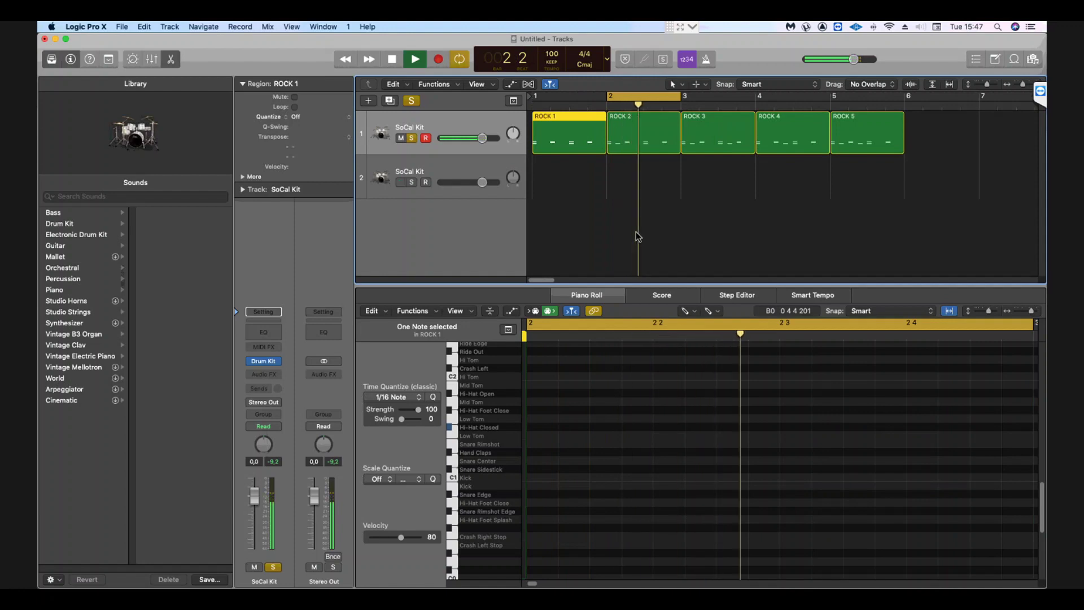
{"action": "left_click", "coordinate": [635, 130]}
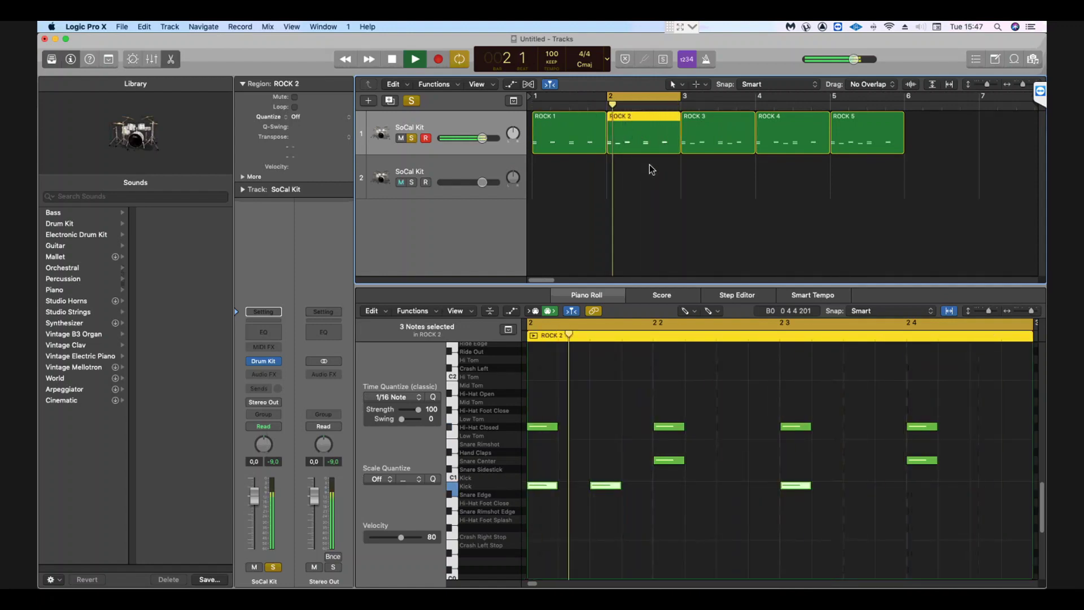
{"action": "left_click", "coordinate": [674, 296]}
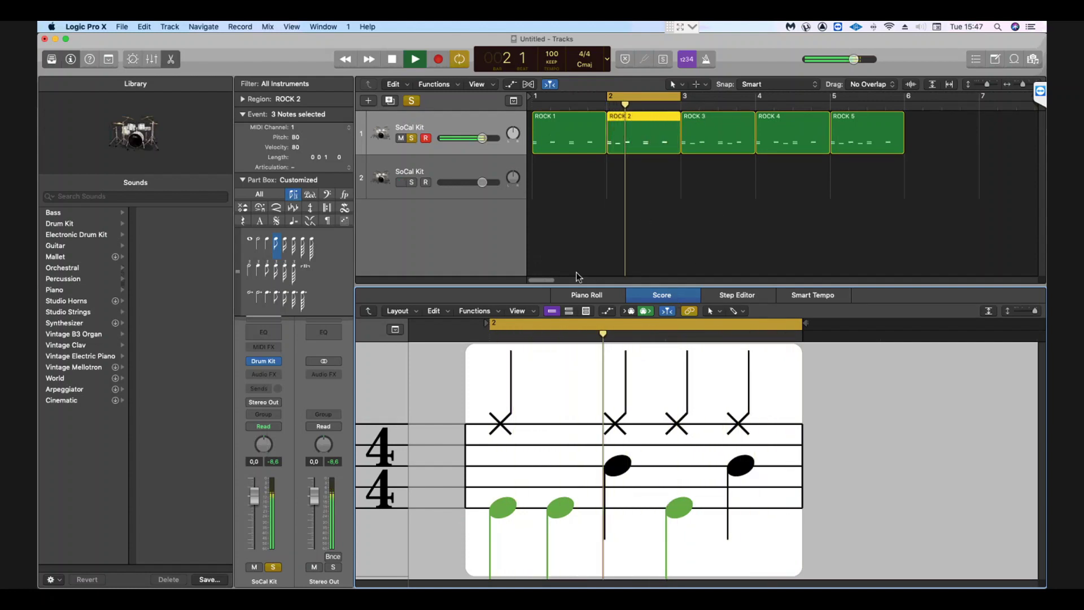
{"action": "left_click", "coordinate": [588, 296]}
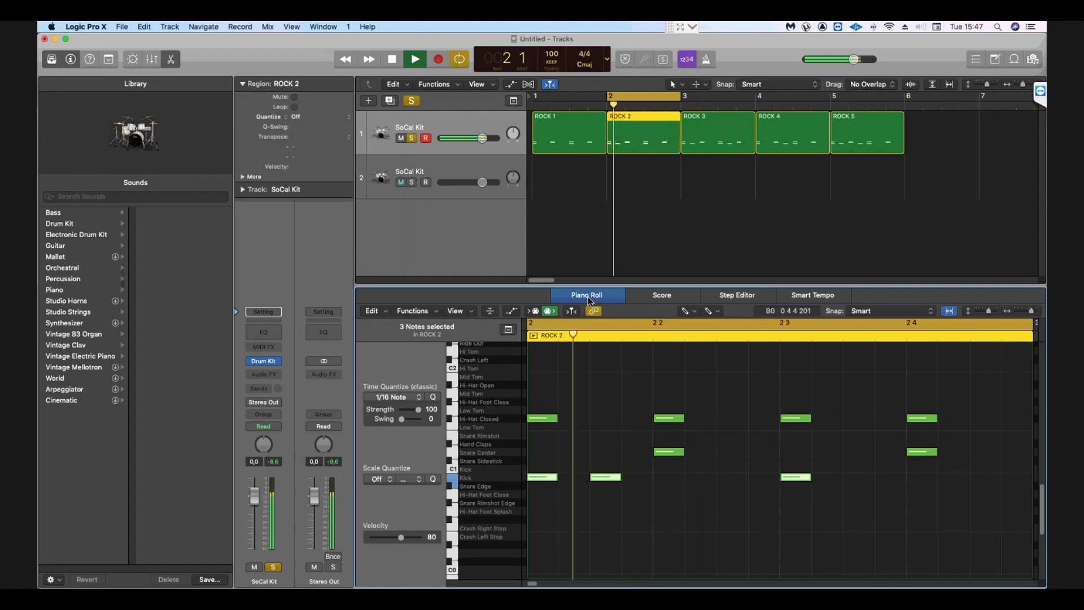
{"action": "key", "text": "space"}
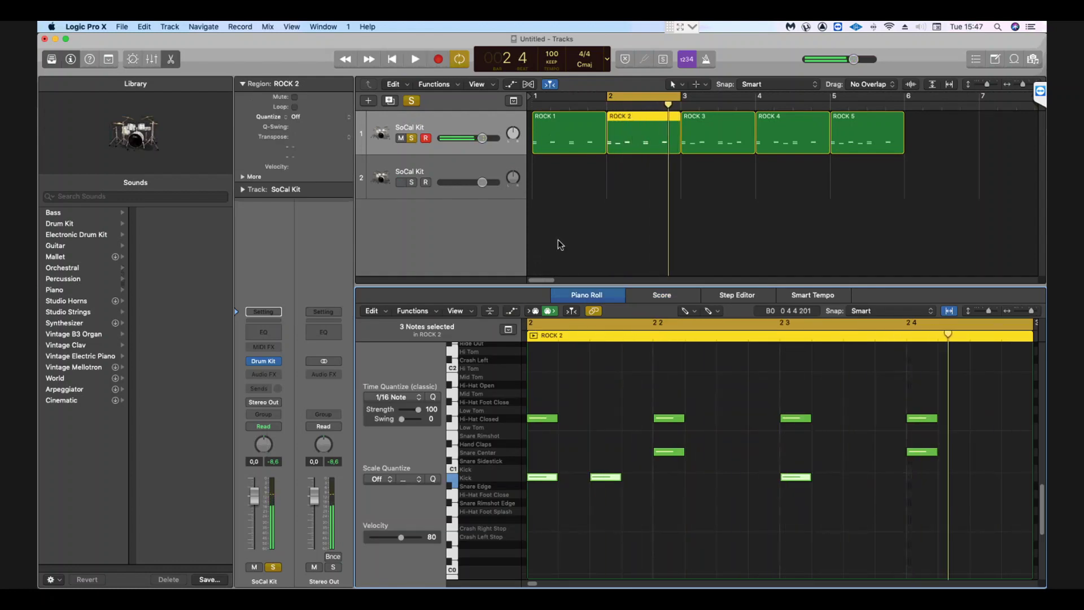
Move the cycle range to bar 3 and audition the ROCK 3 region, viewing its notes in the Piano Roll and the score.
{"action": "left_click", "coordinate": [638, 96]}
{"action": "left_click", "coordinate": [634, 97]}
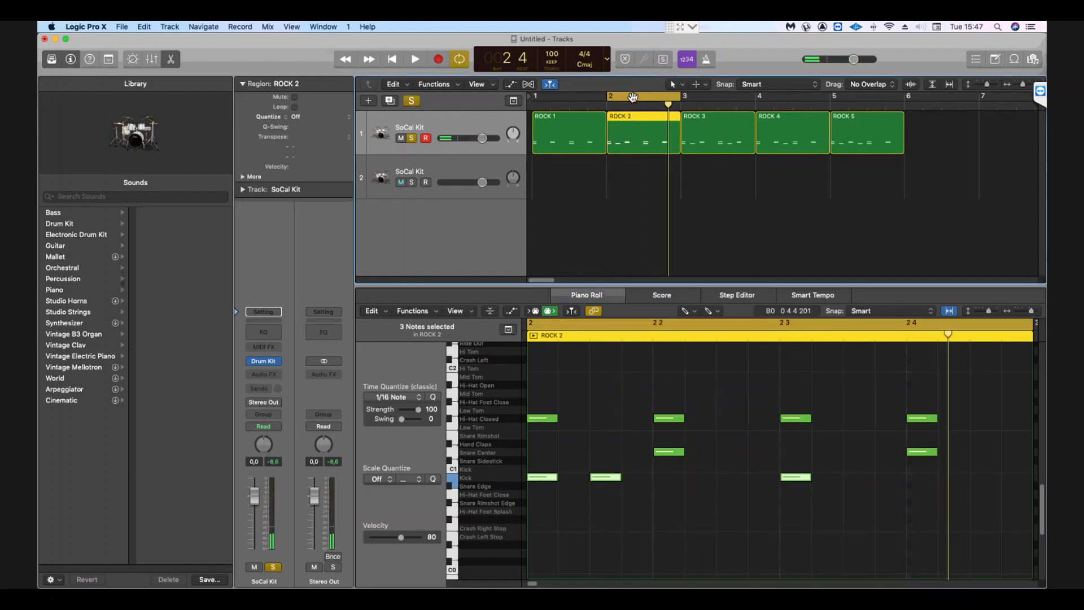
{"action": "left_click_drag", "start_coordinate": [675, 97], "coordinate": [705, 186]}
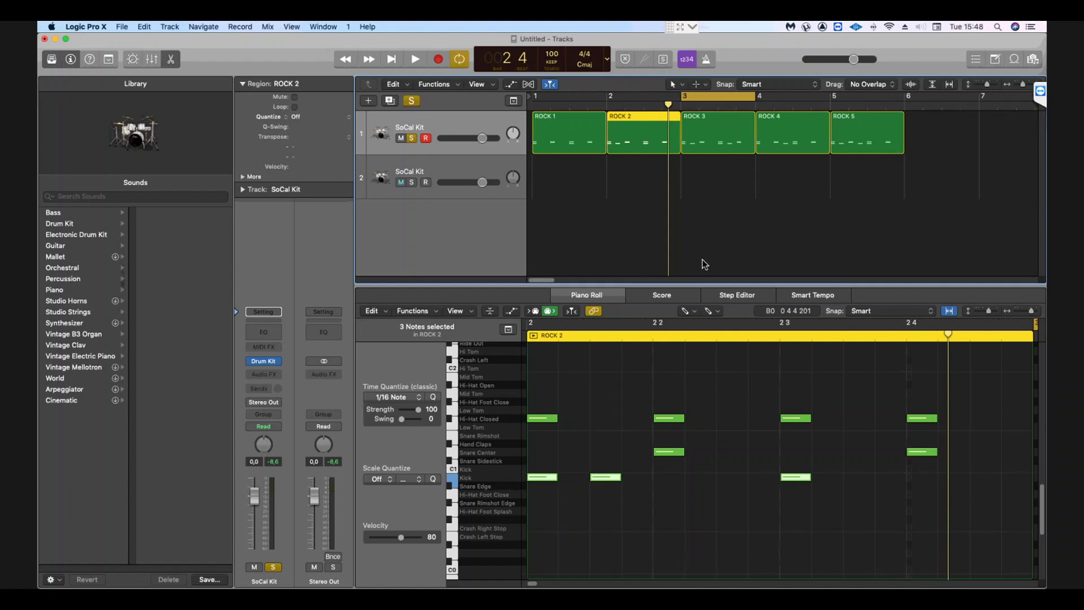
{"action": "key", "text": "space"}
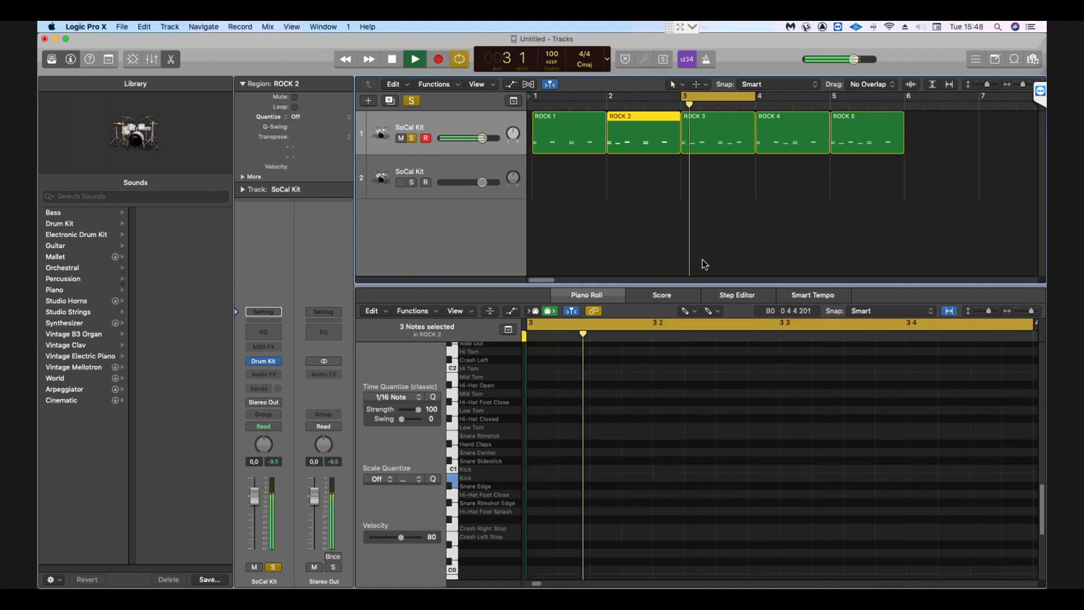
{"action": "left_click", "coordinate": [717, 117]}
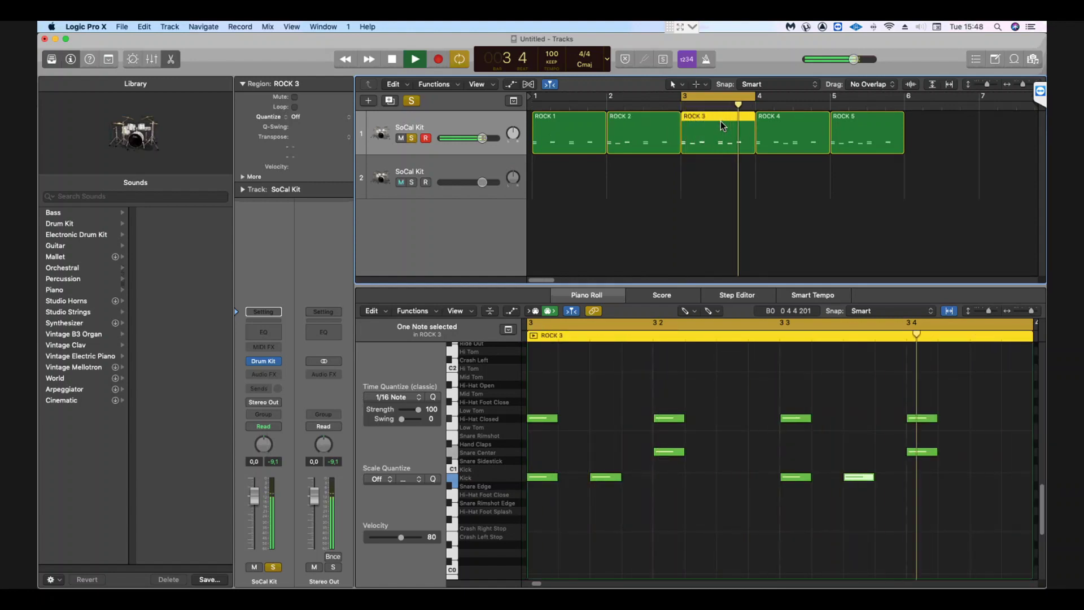
{"action": "left_click", "coordinate": [670, 293]}
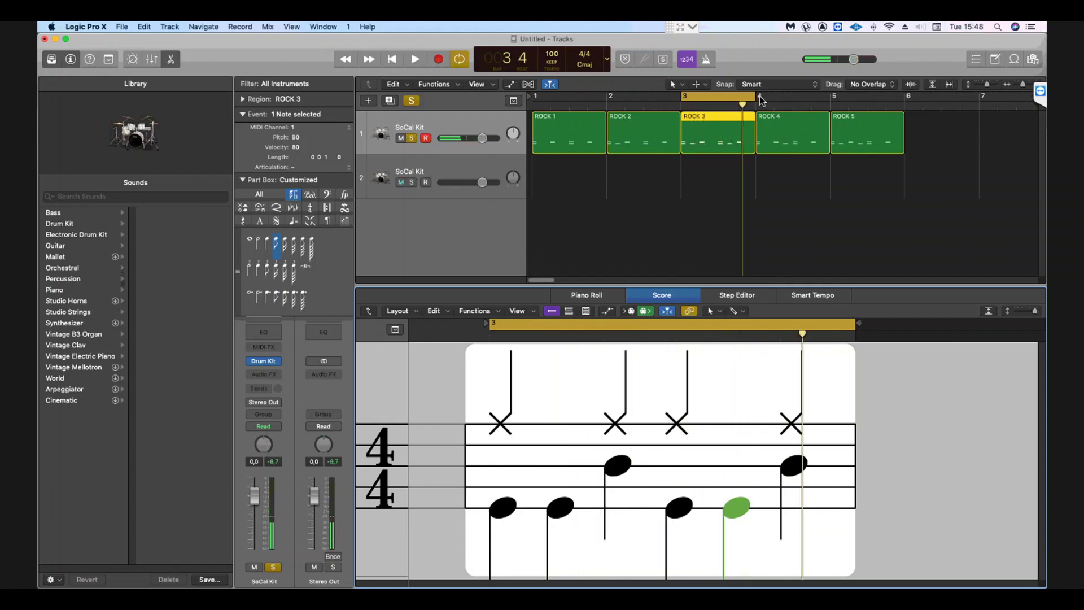
Select the ROCK 4 region with the cycle on bar 4 and audition it, comparing its score and Piano Roll views before stopping playback.
{"action": "left_click", "coordinate": [773, 146]}
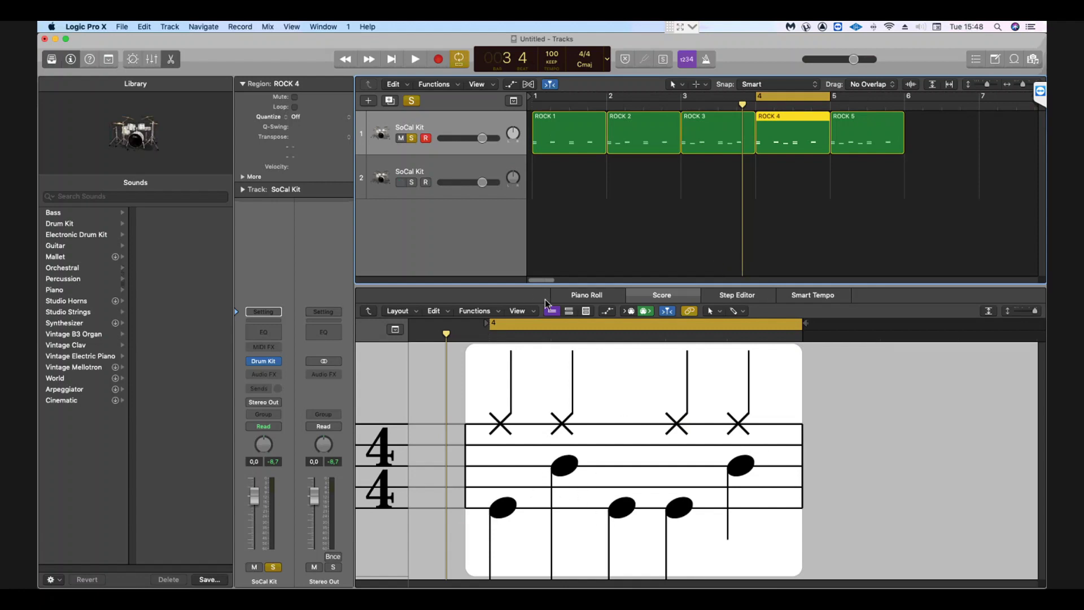
{"action": "left_click", "coordinate": [576, 296]}
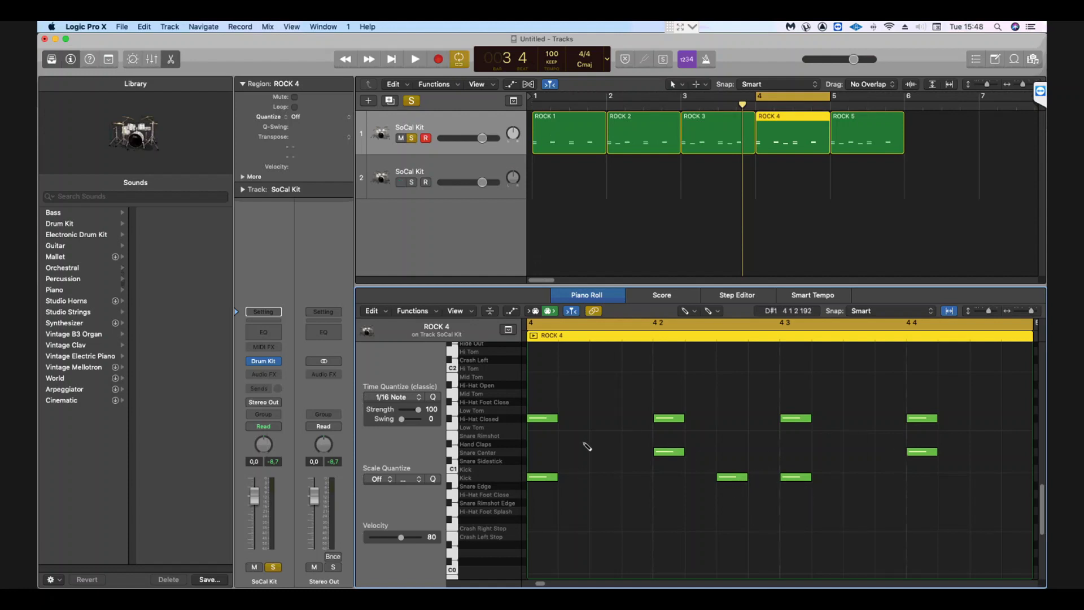
{"action": "key", "text": "space"}
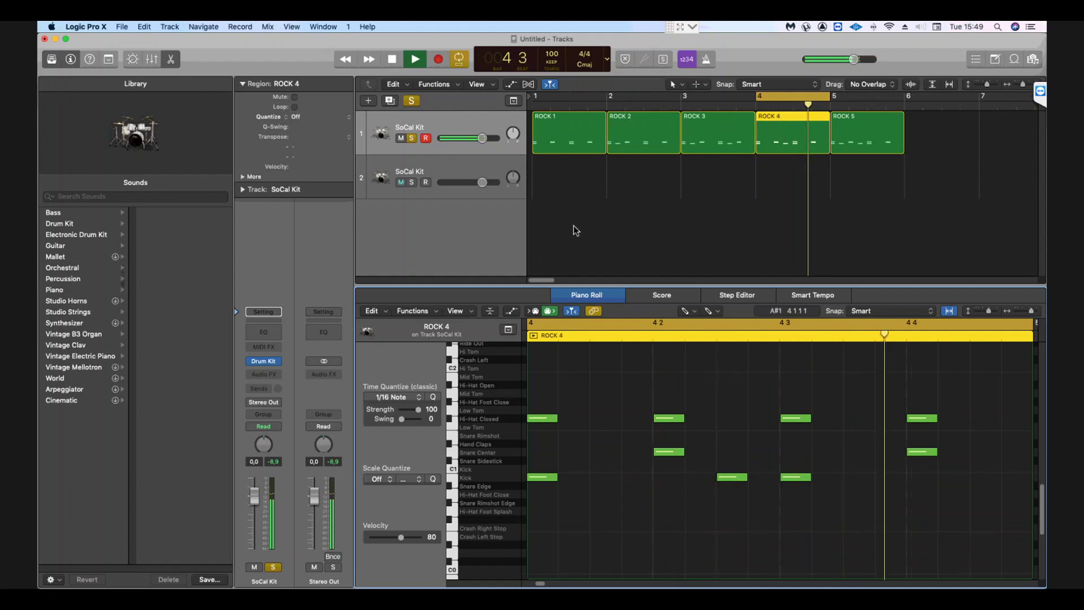
{"action": "left_click", "coordinate": [662, 295]}
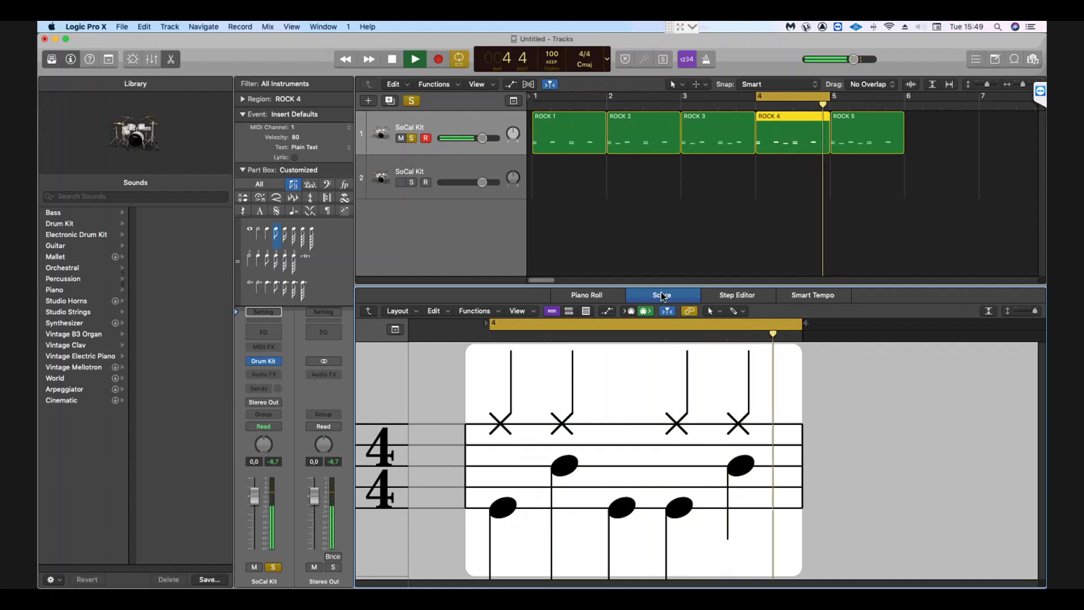
{"action": "left_click", "coordinate": [575, 299]}
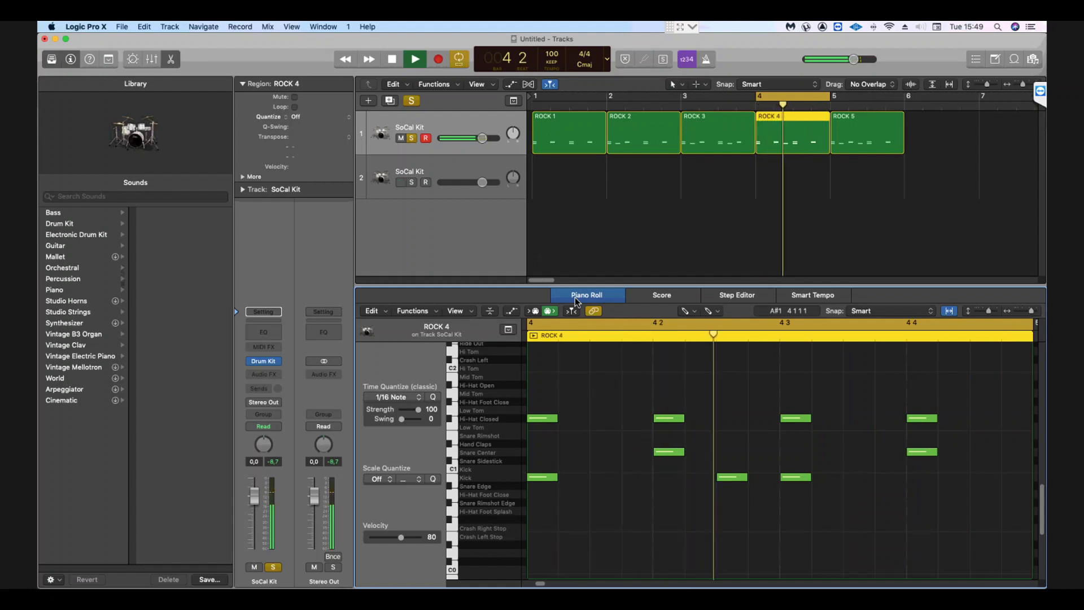
{"action": "key", "text": "space"}
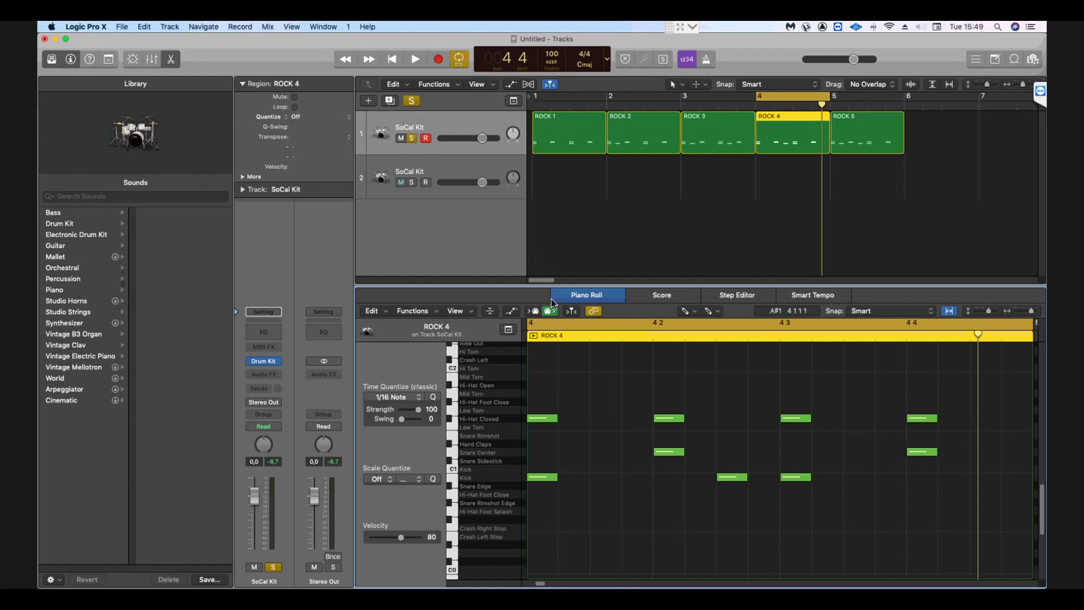
Select the ROCK 5 region with the cycle on bar 5 and play it, viewing it as a score and again in the Piano Roll.
{"action": "left_click", "coordinate": [865, 131]}
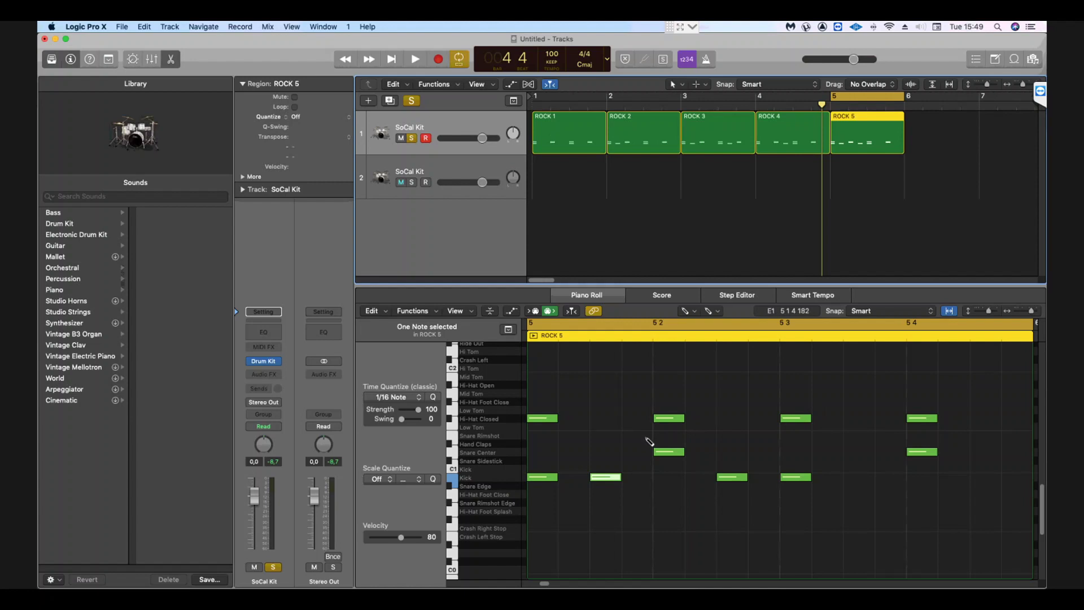
{"action": "key", "text": "space"}
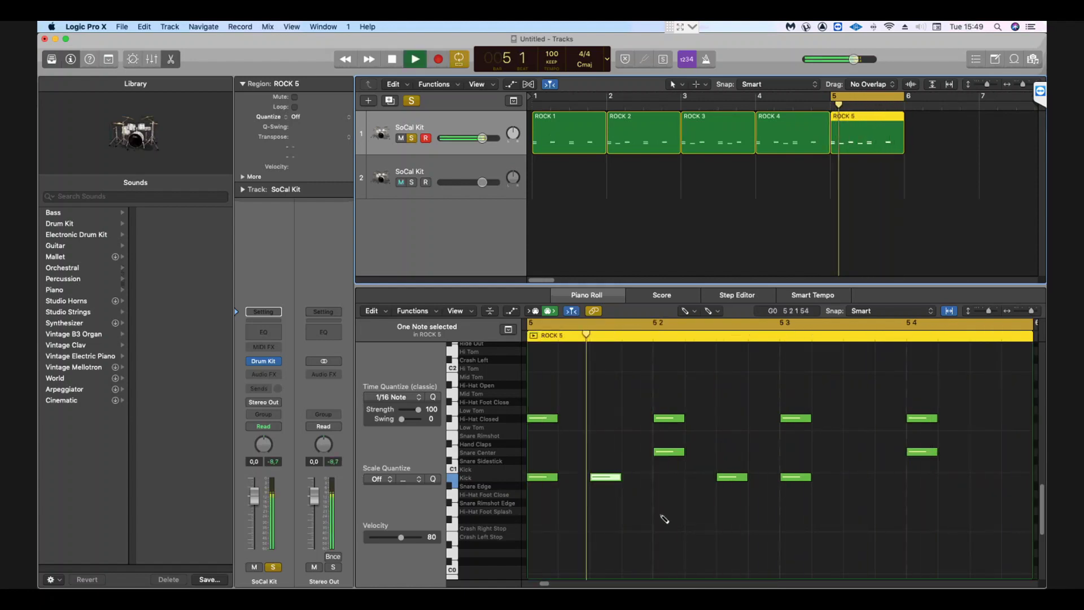
{"action": "left_click", "coordinate": [670, 295]}
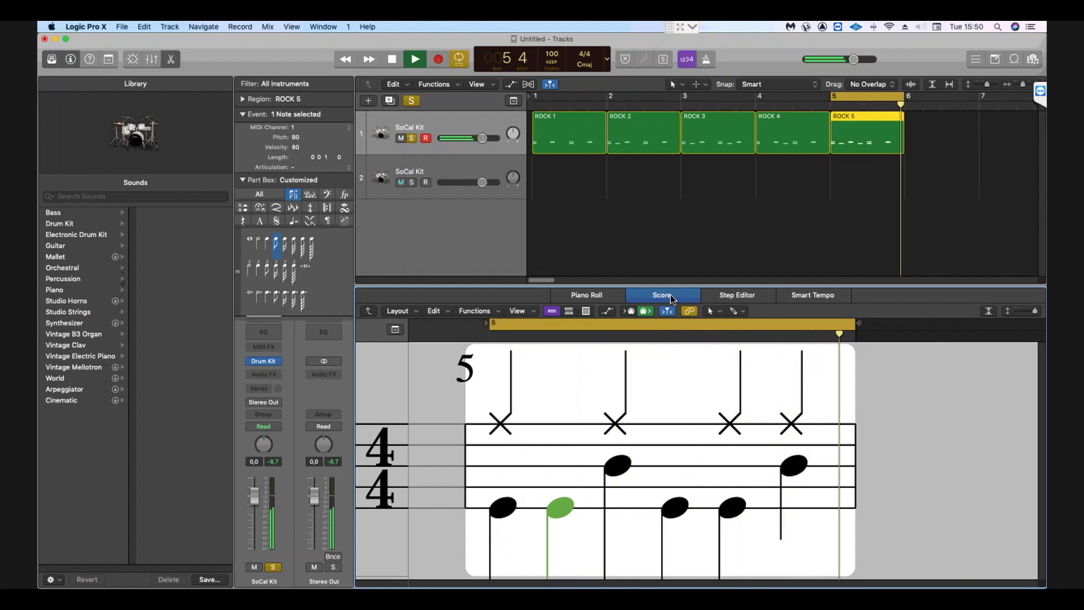
{"action": "left_click", "coordinate": [603, 299]}
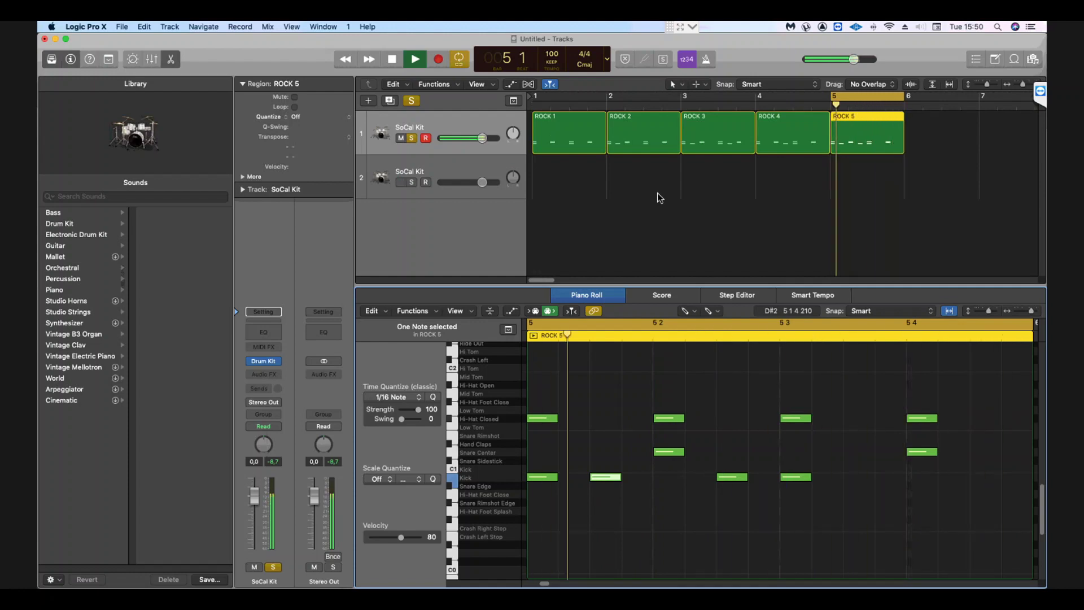
Stop playback and copy the ROCK 5 region at bar 5.
{"action": "key", "text": "space"}
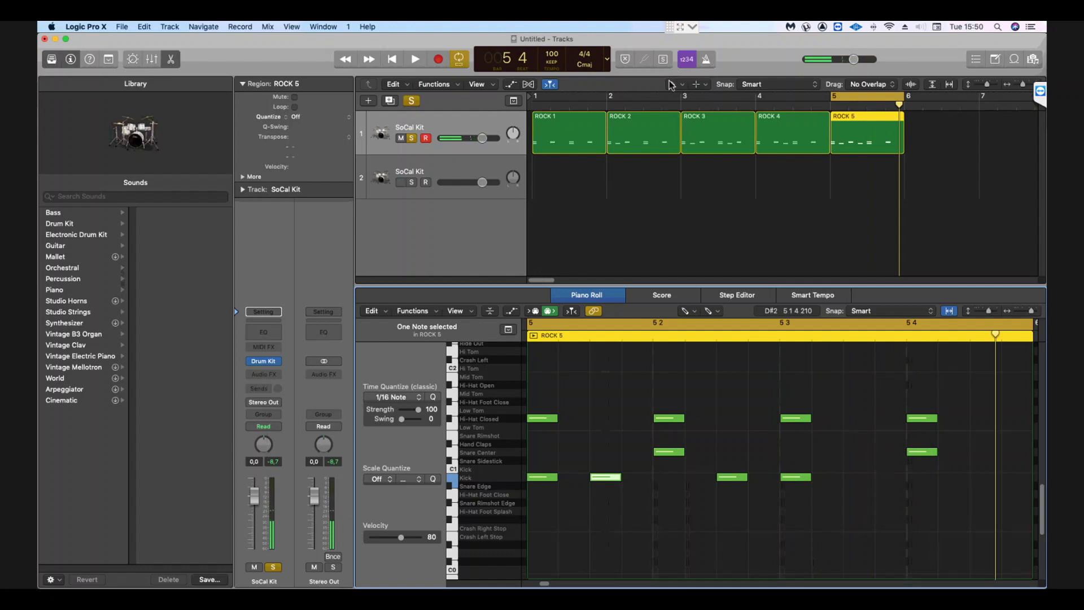
{"action": "left_click", "coordinate": [672, 86]}
{"action": "left_click", "coordinate": [687, 93]}
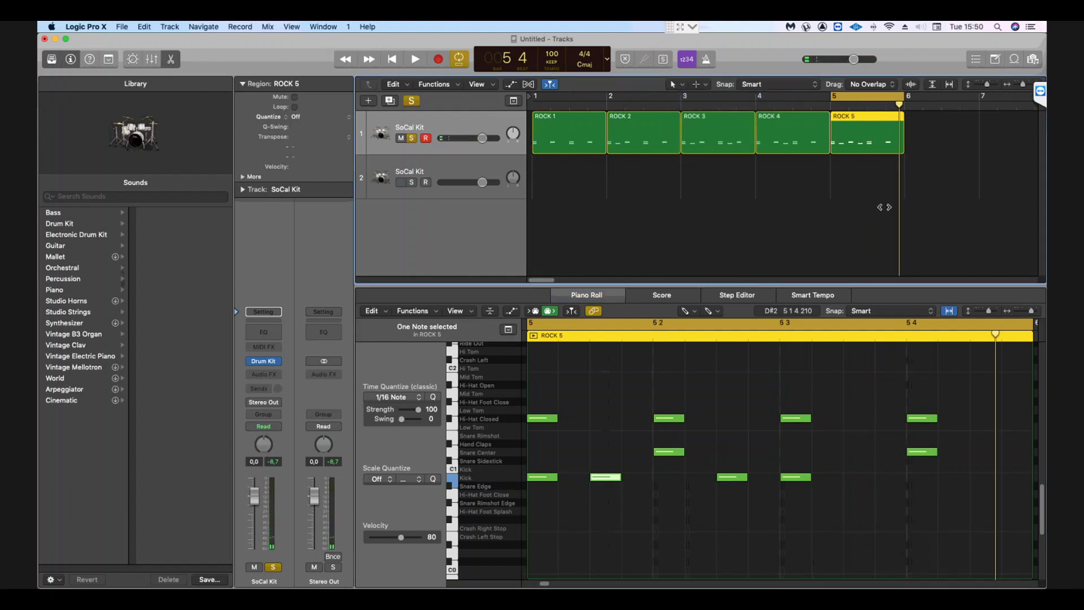
{"action": "right_click", "coordinate": [852, 120]}
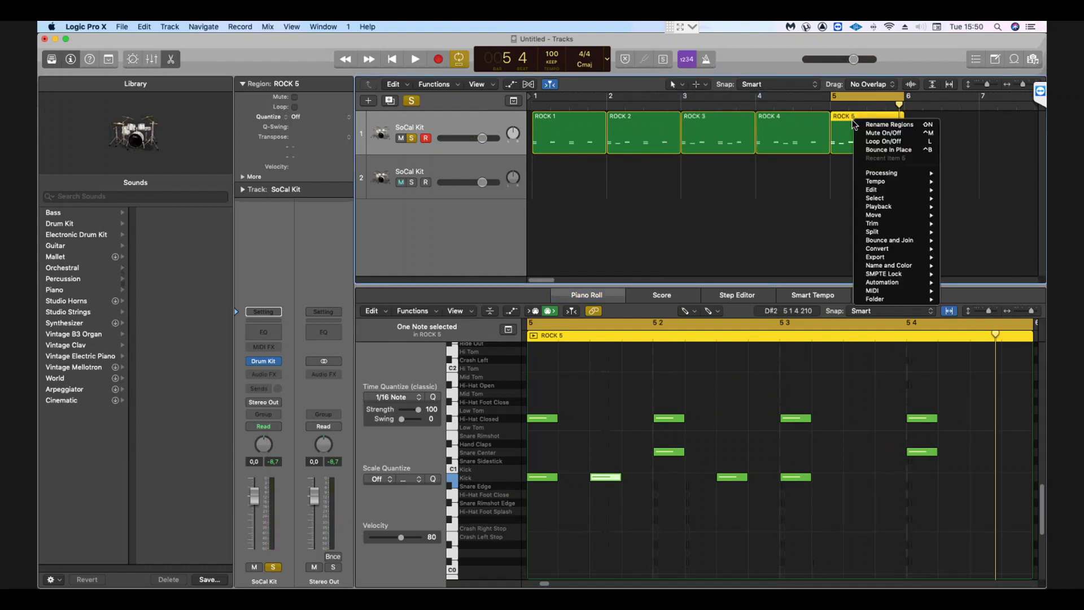
{"action": "mouse_move", "coordinate": [880, 192]}
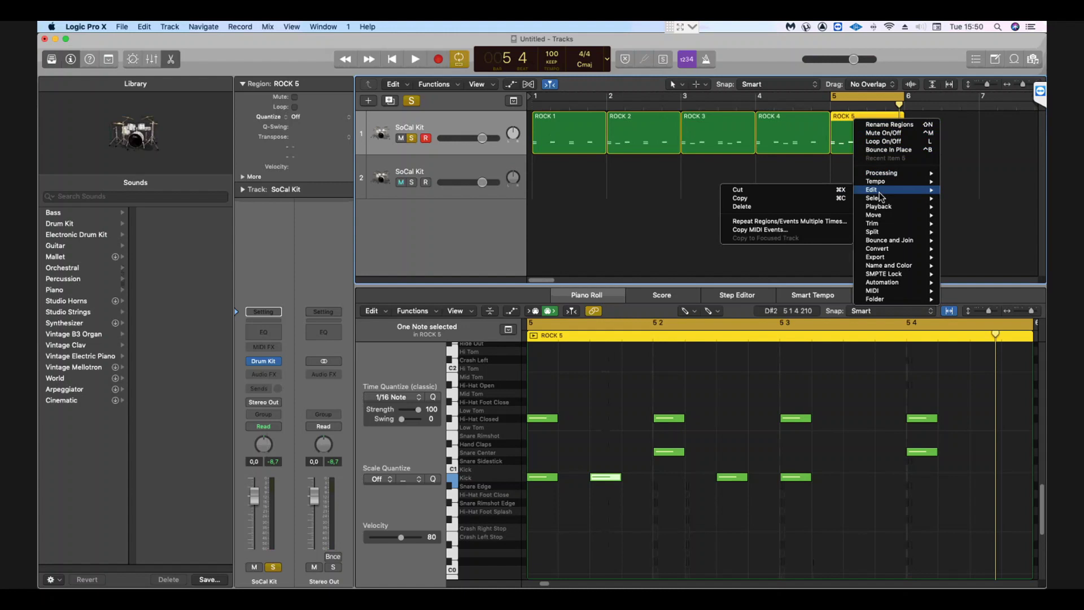
{"action": "left_click", "coordinate": [797, 199]}
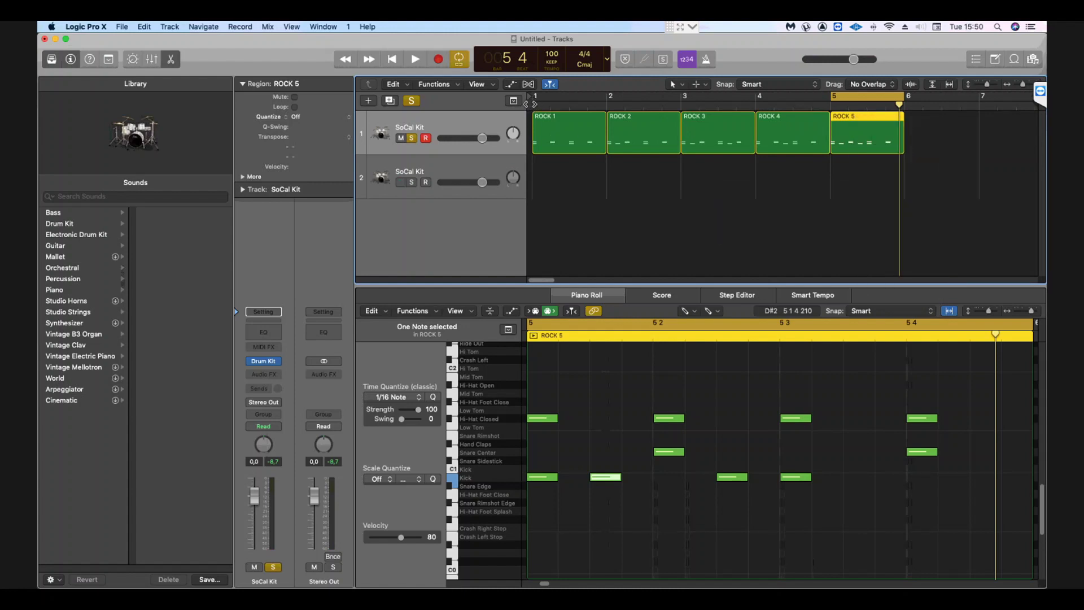
Return the playhead to bar 1, with the first SoCal Kit track muted and the second one soloed.
{"action": "left_click", "coordinate": [531, 104]}
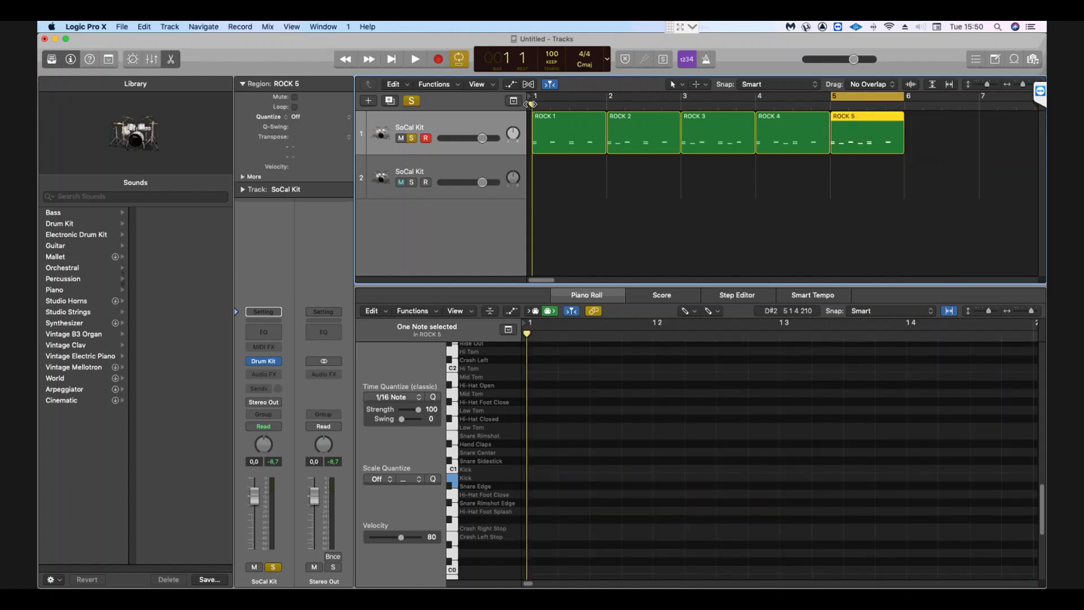
{"action": "left_click", "coordinate": [412, 138]}
{"action": "left_click", "coordinate": [401, 137]}
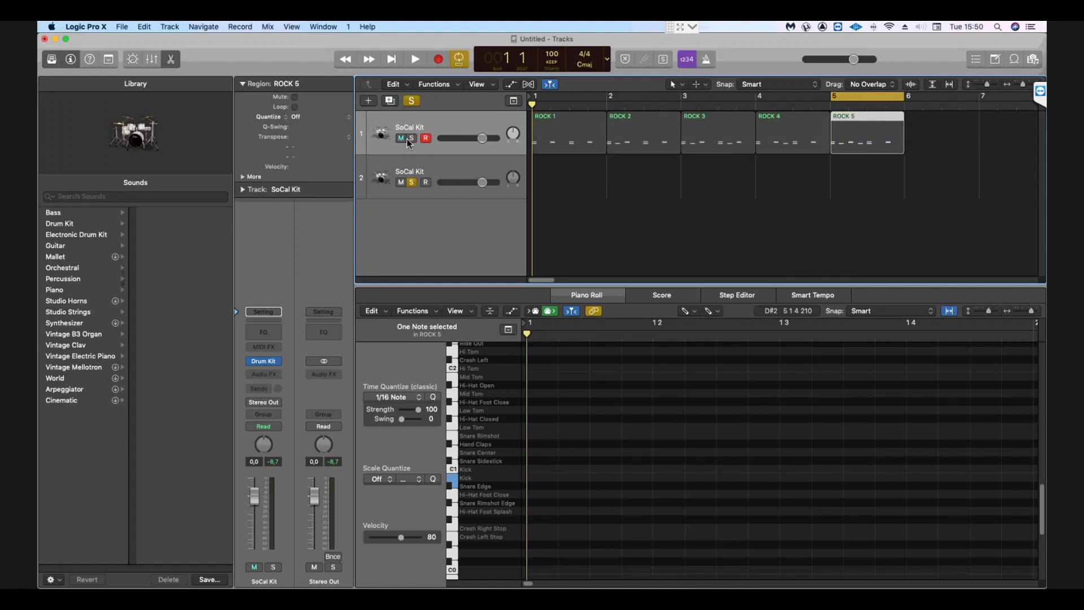
Paste the copied ROCK 5 region at bar 1 of the second SoCal Kit track, with the cycle on bar 1.
{"action": "left_click", "coordinate": [439, 161]}
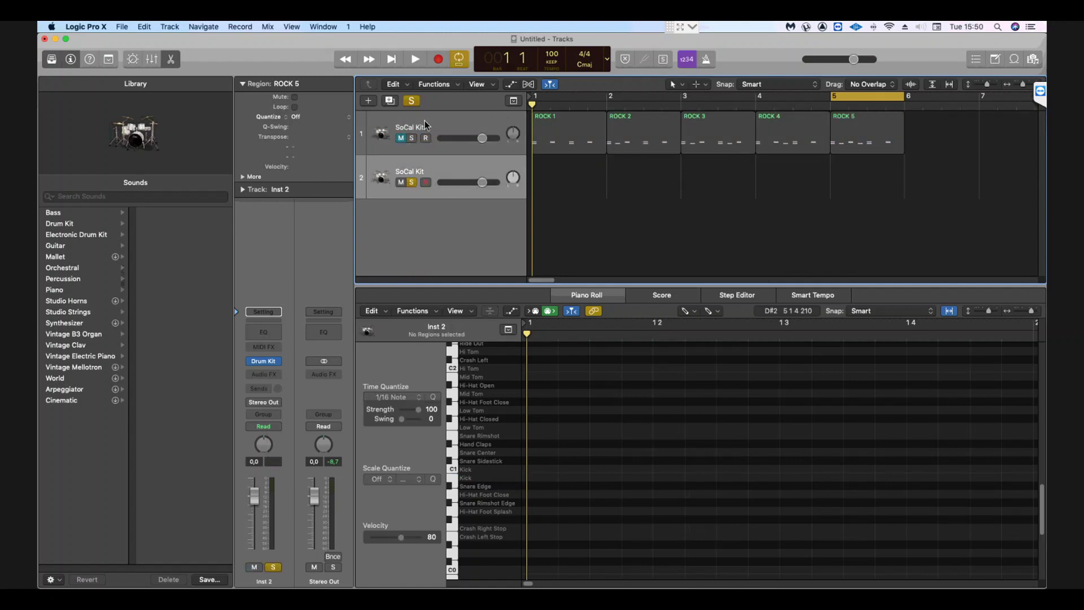
{"action": "right_click", "coordinate": [535, 163]}
{"action": "left_click", "coordinate": [551, 181]}
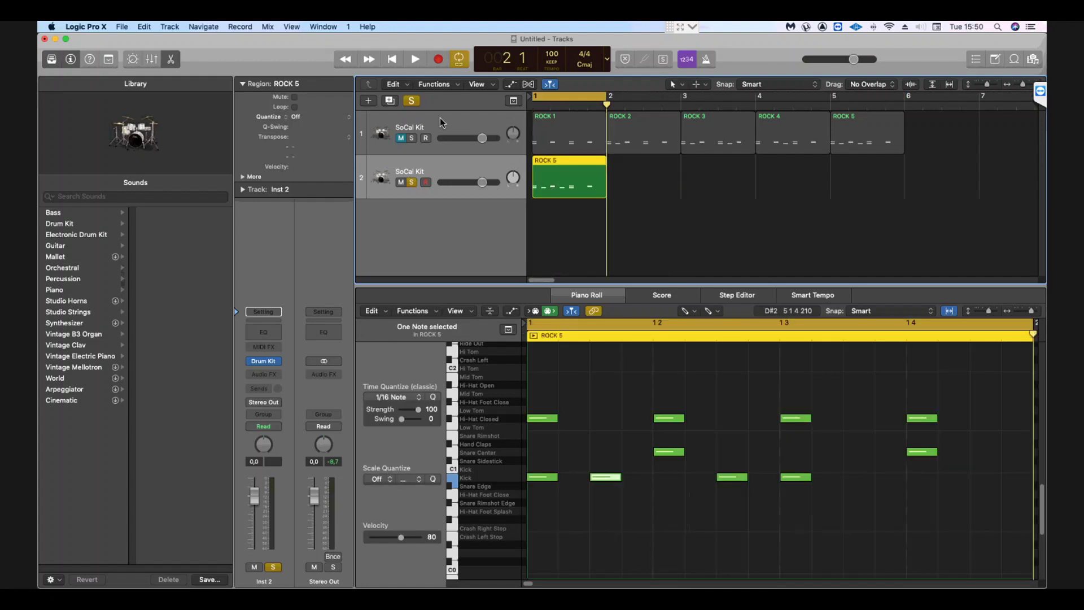
Rename the first SoCal Kit track as ROCK VIDEO 1 and hide it.
{"action": "left_click", "coordinate": [439, 117]}
{"action": "right_click", "coordinate": [440, 119]}
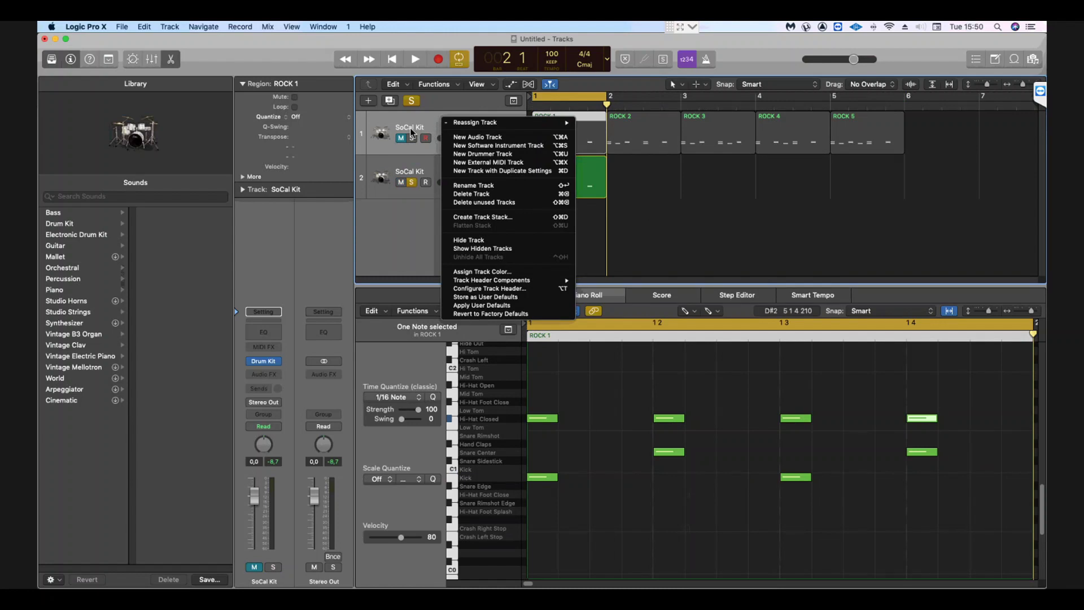
{"action": "left_click", "coordinate": [409, 132]}
{"action": "right_click", "coordinate": [405, 131]}
{"action": "left_click", "coordinate": [405, 131]}
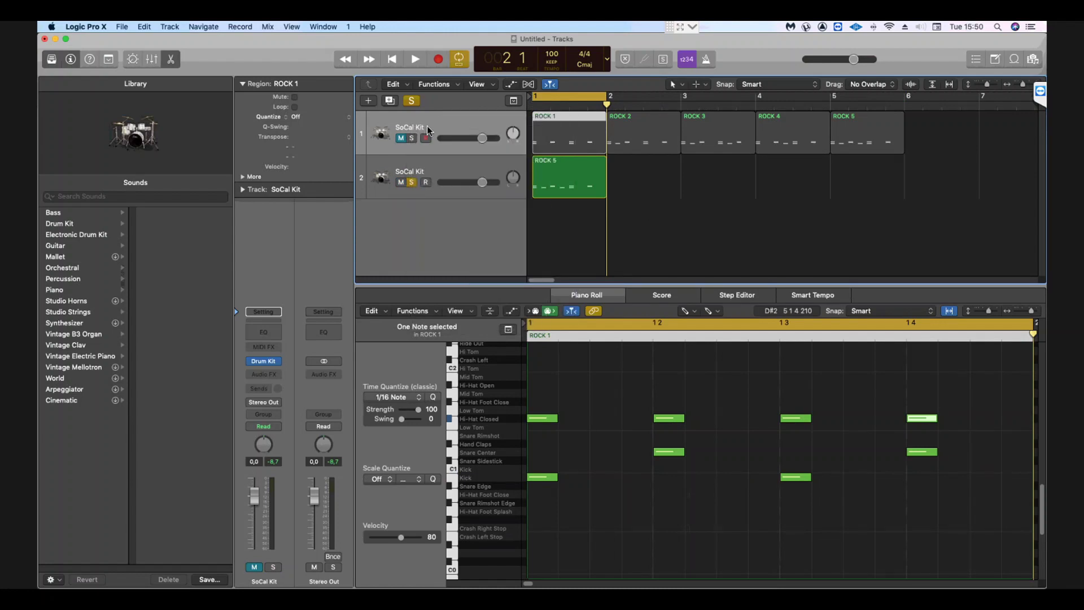
{"action": "right_click", "coordinate": [410, 127]}
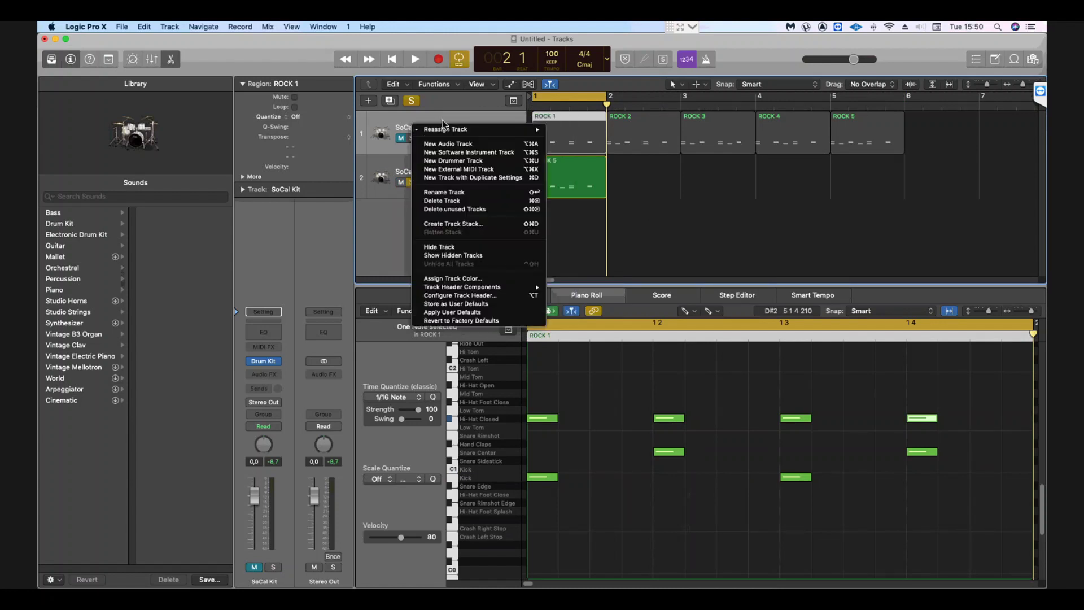
{"action": "left_click", "coordinate": [450, 193]}
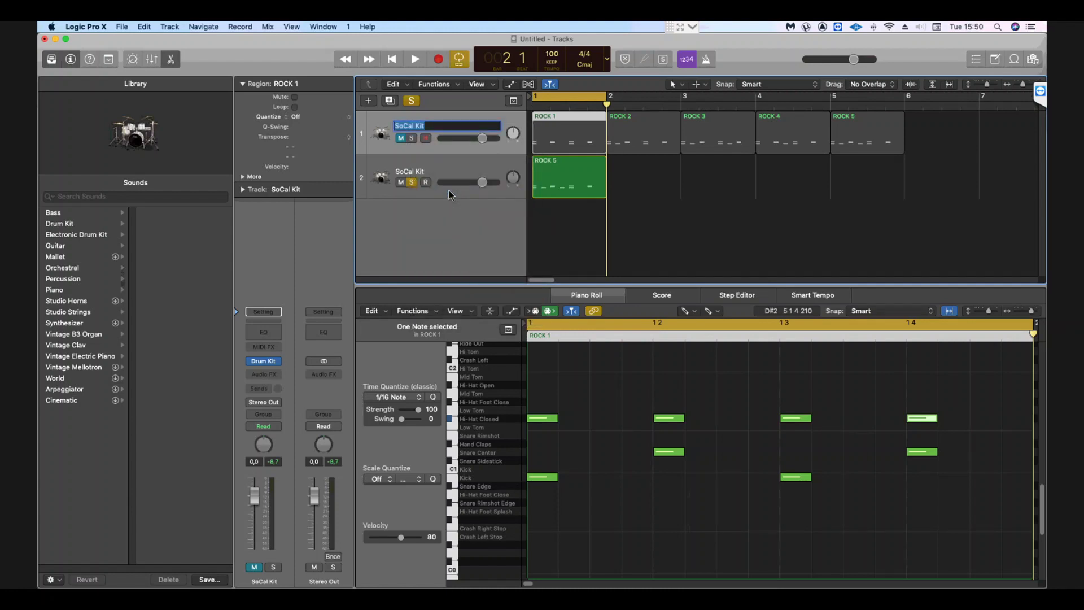
{"action": "type", "text": "ROCL"}
{"action": "key", "text": "BackSpace"}
{"action": "type", "text": "K VIDEO 1"}
{"action": "key", "text": "Return"}
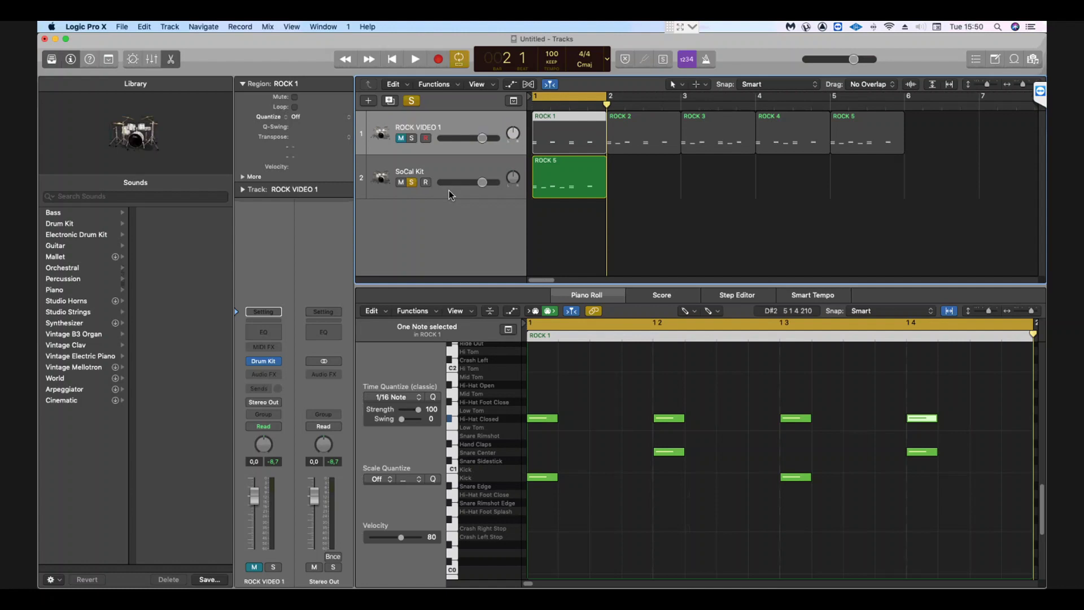
{"action": "right_click", "coordinate": [452, 125]}
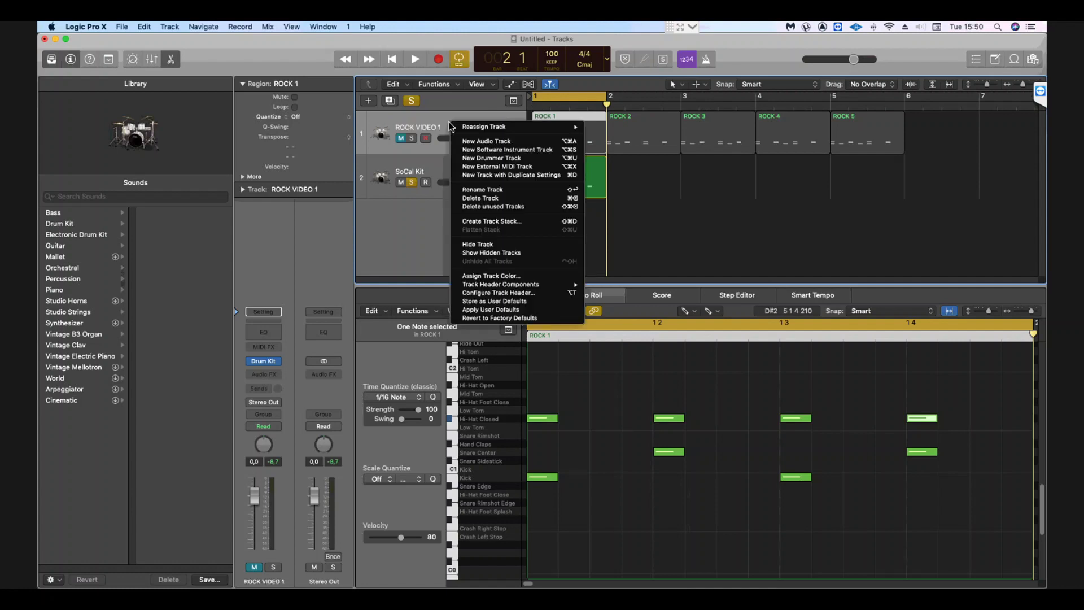
{"action": "left_click", "coordinate": [521, 244]}
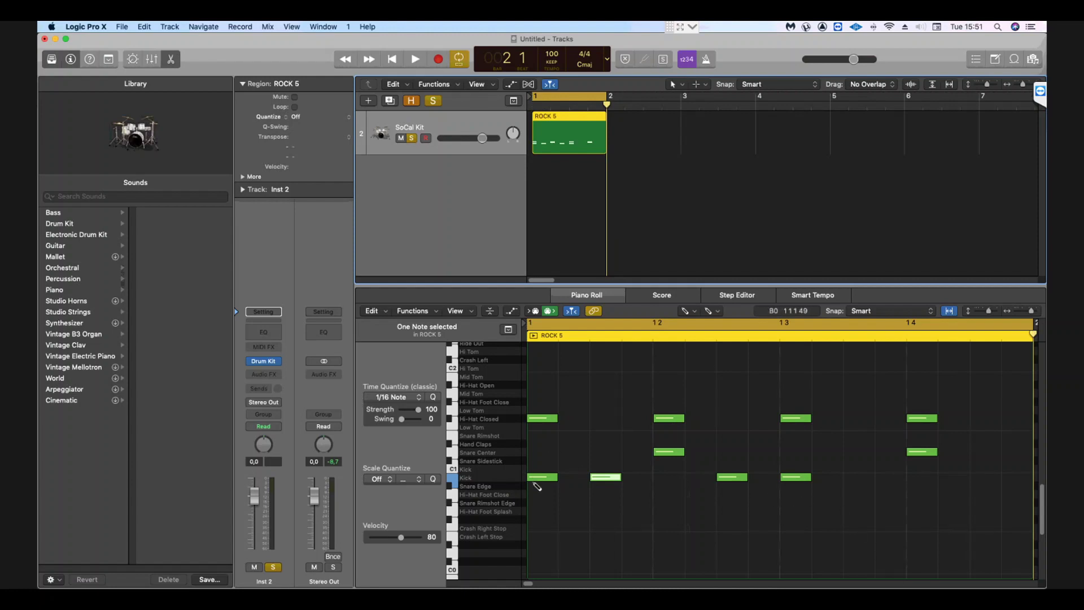
In the pasted region, delete the kick on the offbeat of beat 2 and move the beat 3 kick to that beat's offbeat.
{"action": "left_click", "coordinate": [734, 478]}
{"action": "key", "text": "Delete"}
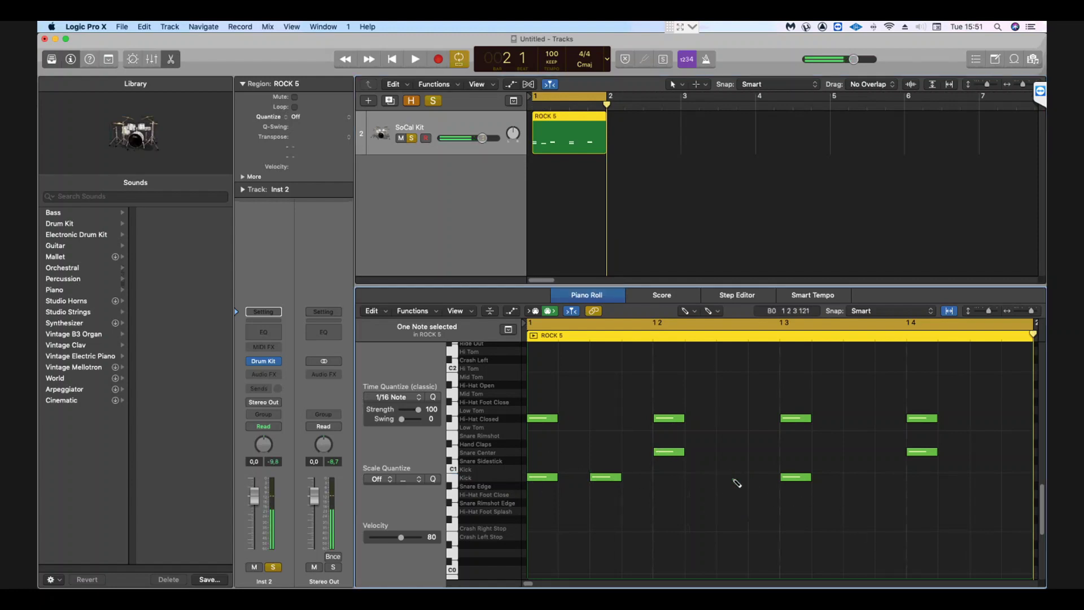
{"action": "left_click", "coordinate": [793, 478]}
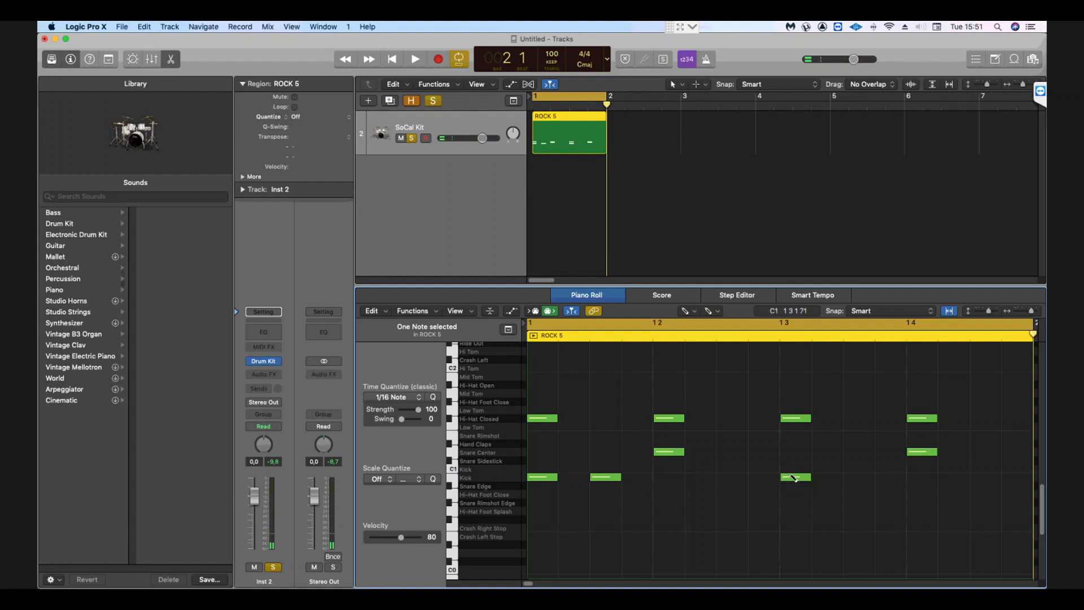
{"action": "mouse_move", "coordinate": [793, 478]}
{"action": "left_mouse_down"}
{"action": "mouse_move", "coordinate": [829, 480]}
{"action": "mouse_move", "coordinate": [805, 480]}
{"action": "left_mouse_up"}
{"action": "left_click", "coordinate": [806, 470]}
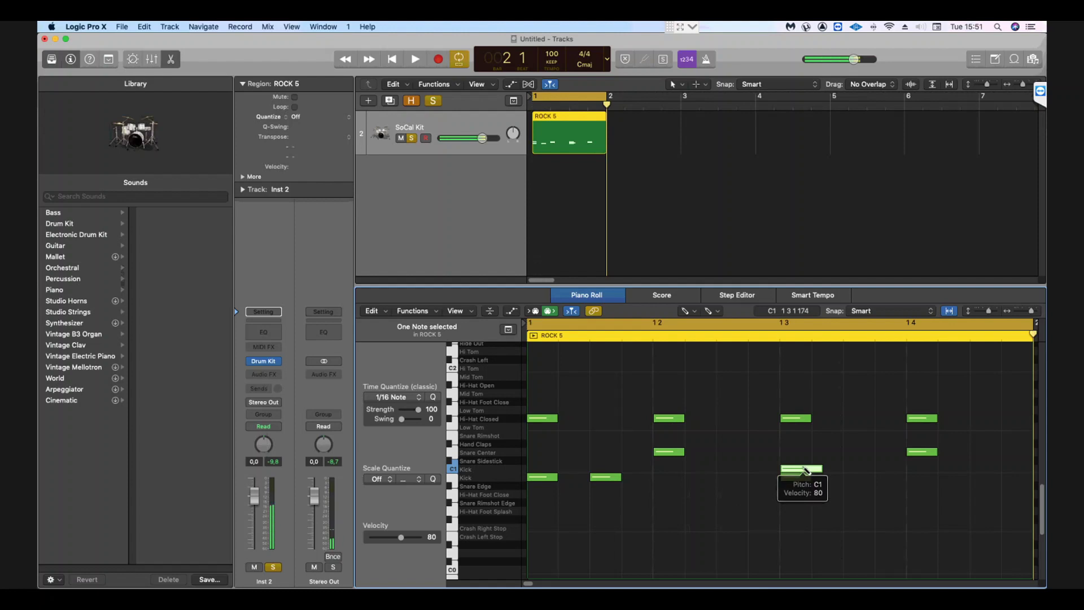
{"action": "left_click_drag", "start_coordinate": [807, 479], "coordinate": [865, 483]}
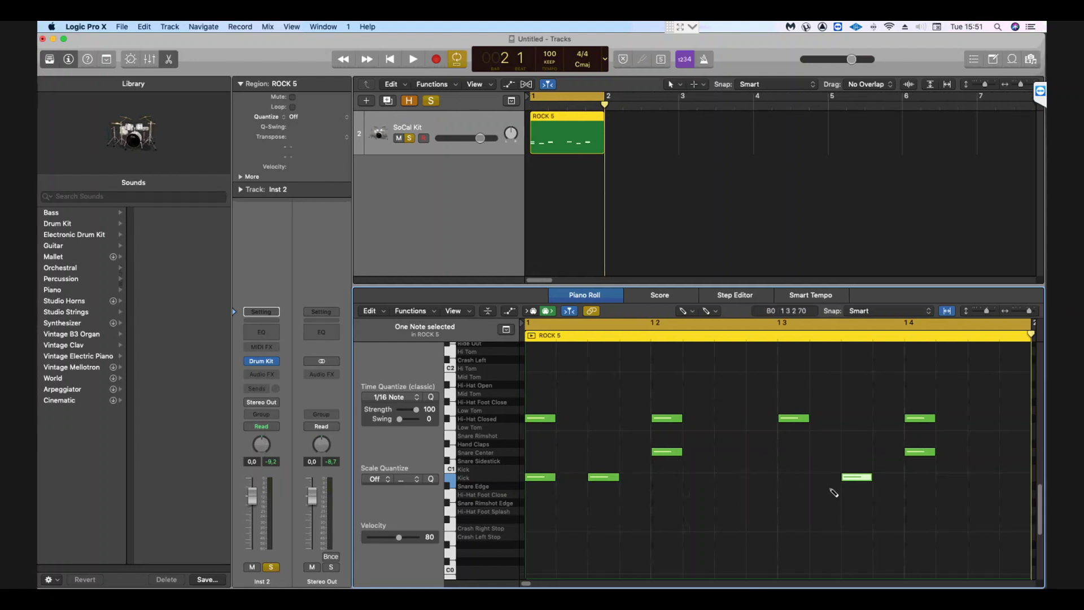
Audition the edited bar 1 region, viewing it as a score and again in the Piano Roll before stopping playback.
{"action": "key", "text": "space"}
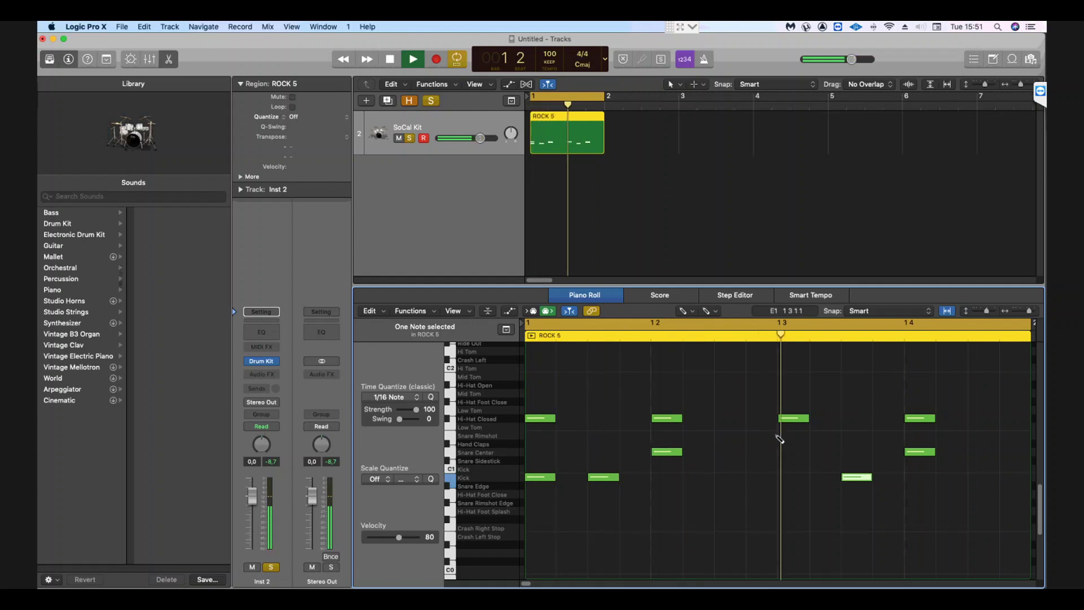
{"action": "left_click", "coordinate": [660, 295]}
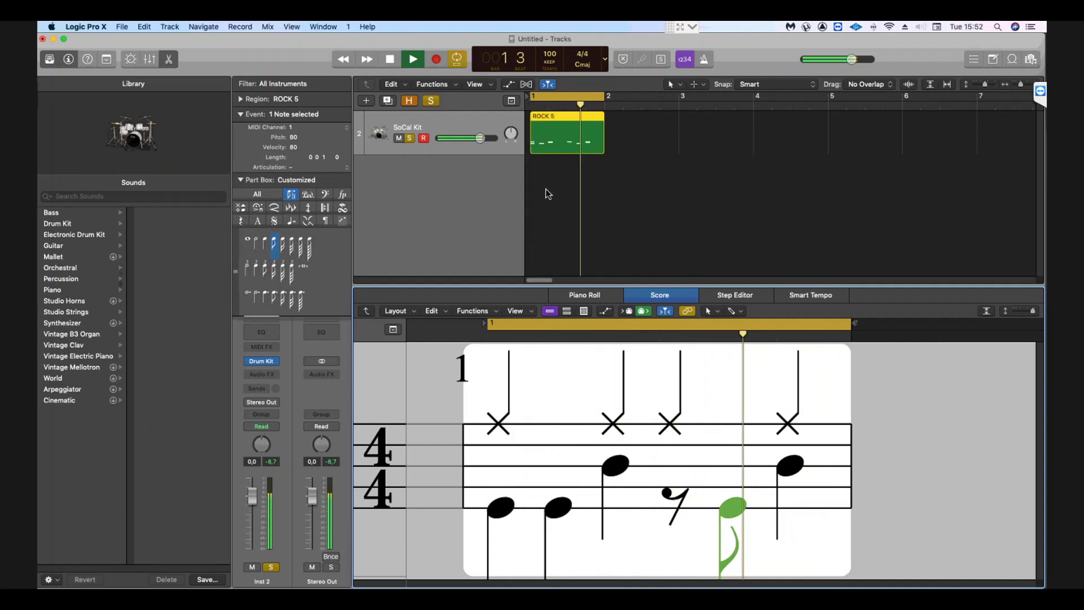
{"action": "left_click", "coordinate": [596, 296]}
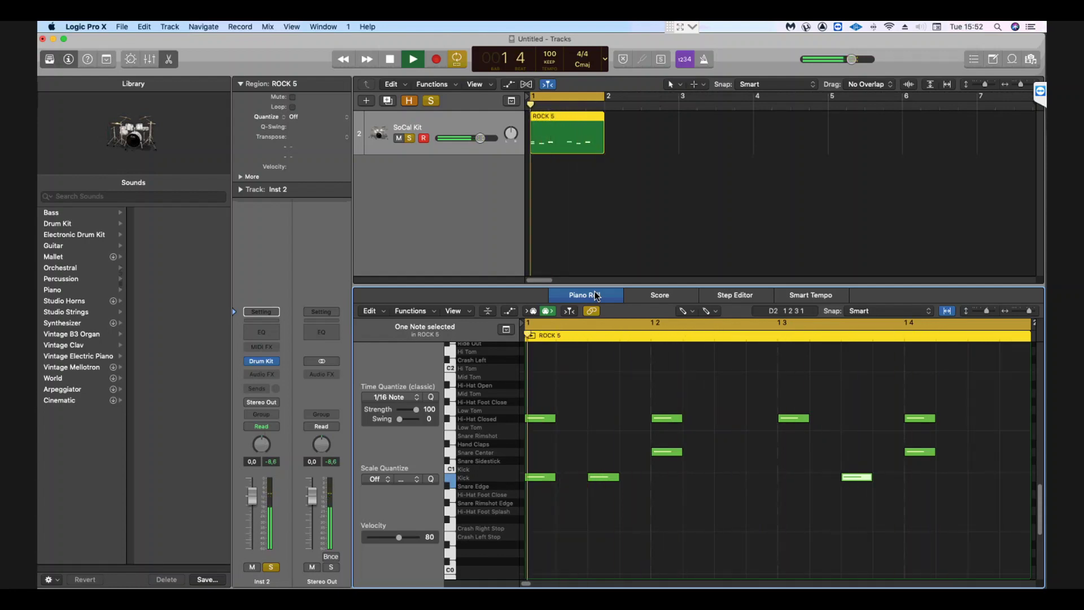
{"action": "key", "text": "space"}
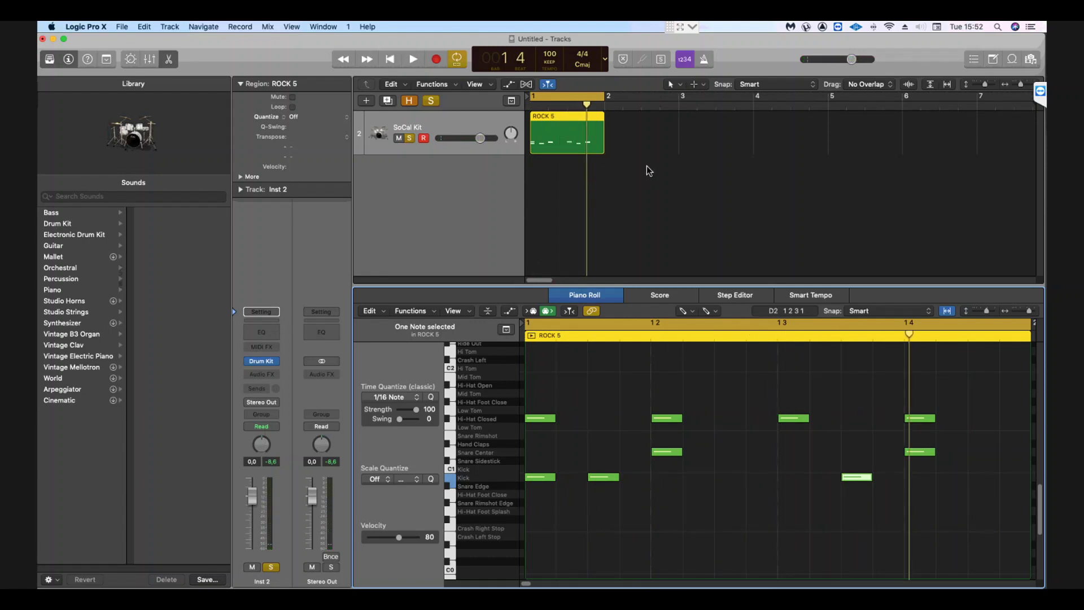
Repeat the bar 1 region into bar 2 and move the copy's kick from the offbeat of beat 1 to the offbeat of beat 2.
{"action": "left_click", "coordinate": [575, 127]}
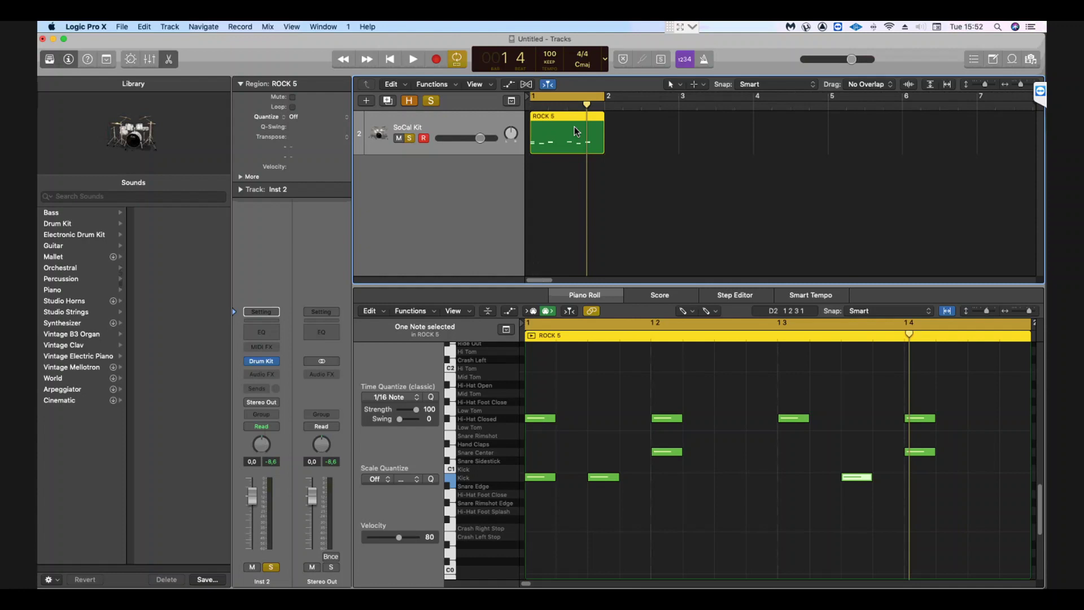
{"action": "key", "text": "super+r"}
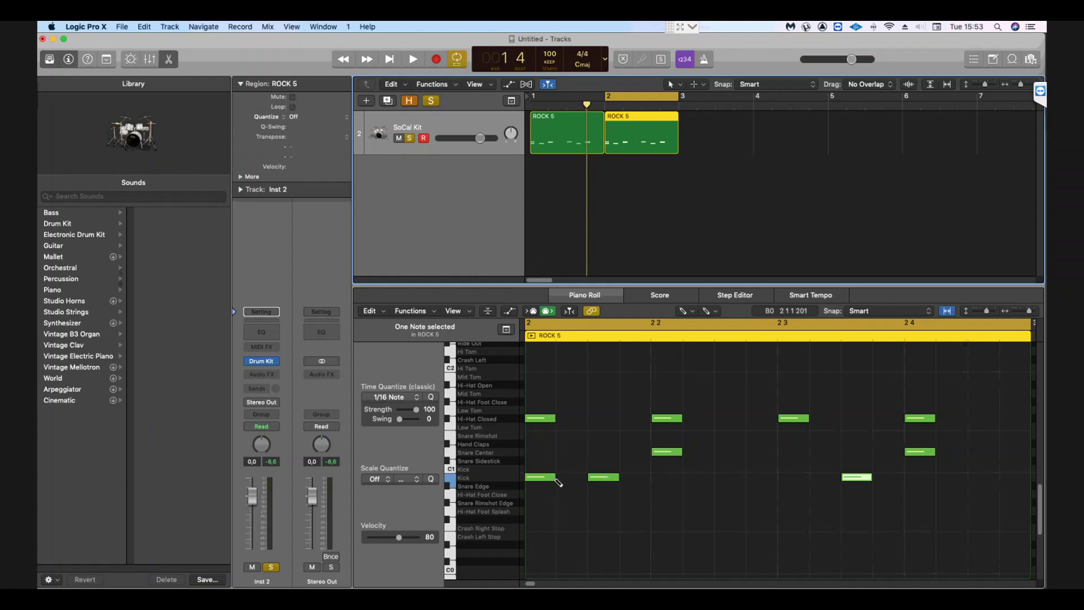
{"action": "left_click_drag", "start_coordinate": [608, 482], "coordinate": [731, 480]}
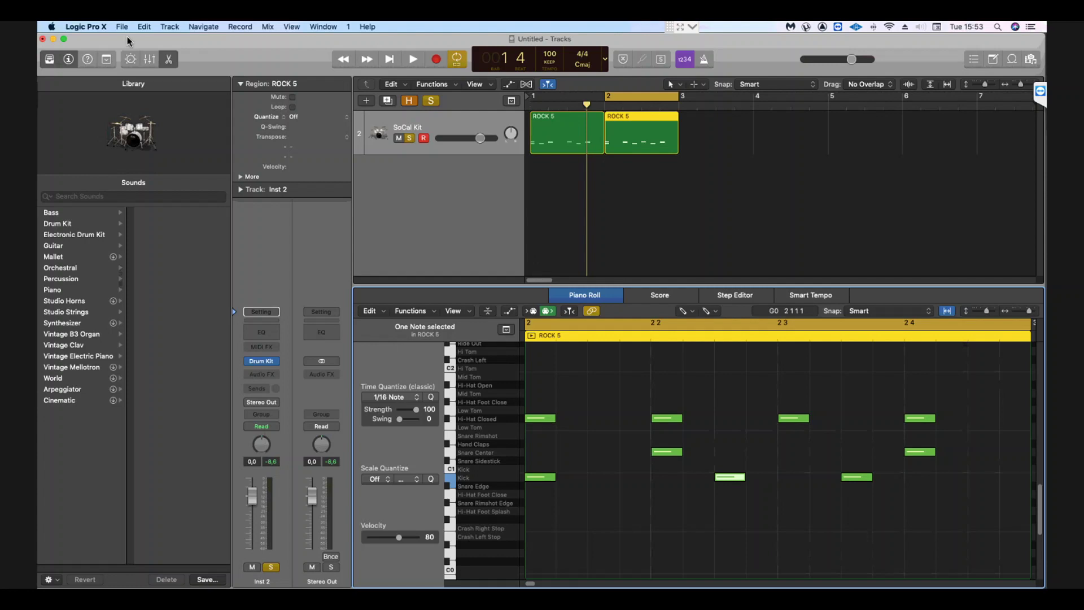
Audition the bar 2 region, comparing its Piano Roll and score views before stopping playback.
{"action": "left_click", "coordinate": [409, 59]}
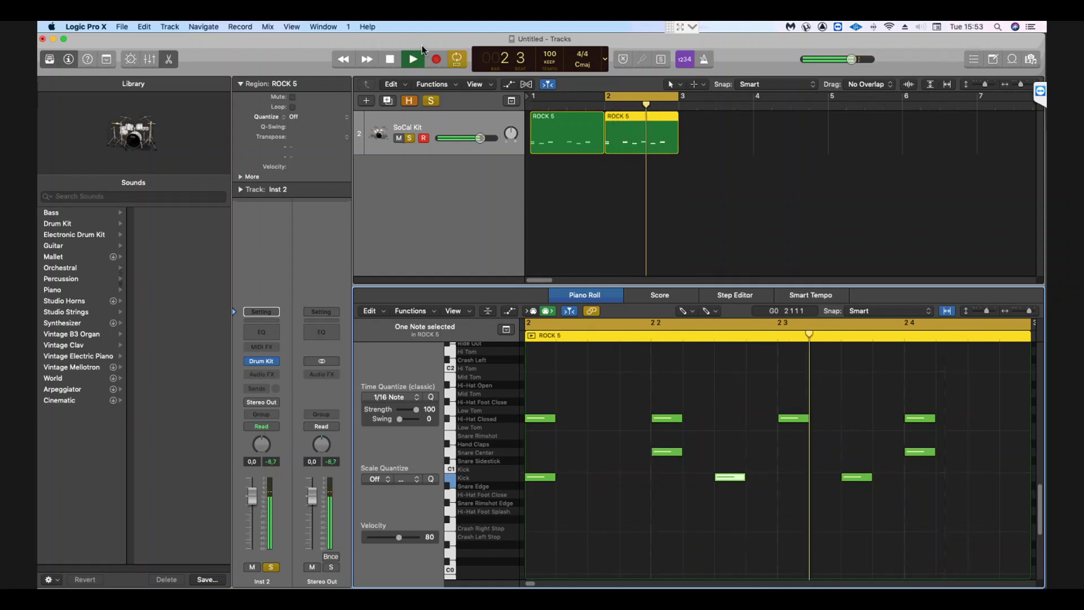
{"action": "left_click", "coordinate": [674, 295]}
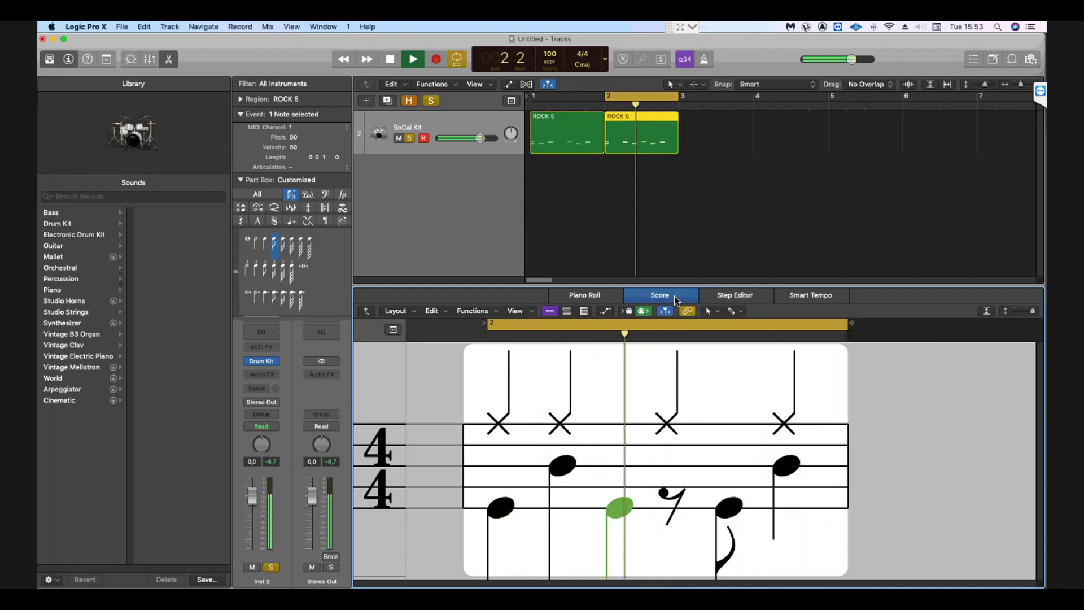
{"action": "left_click", "coordinate": [603, 300]}
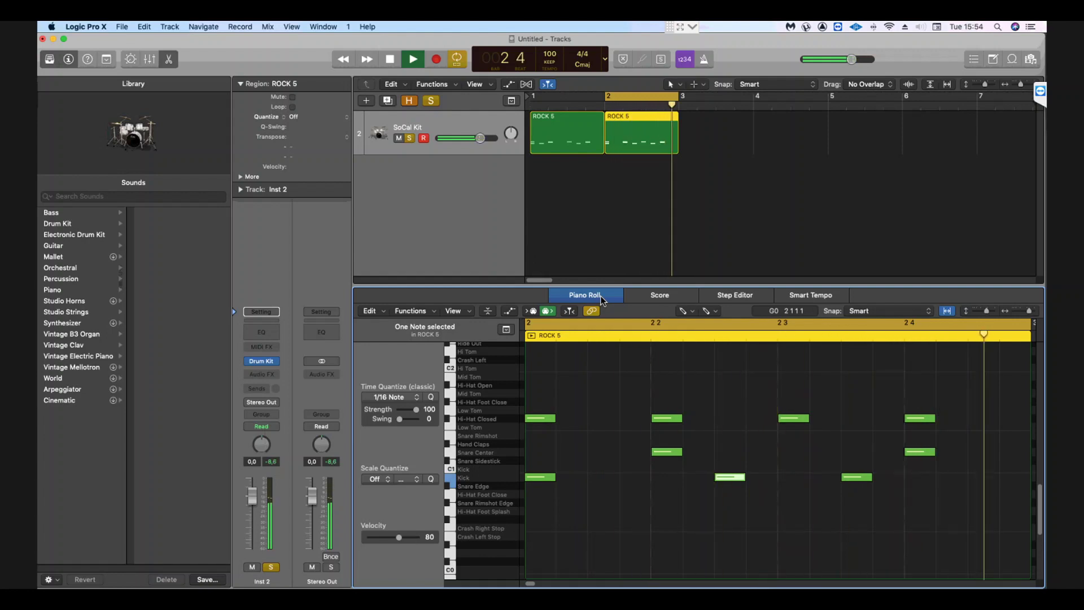
{"action": "key", "text": "space"}
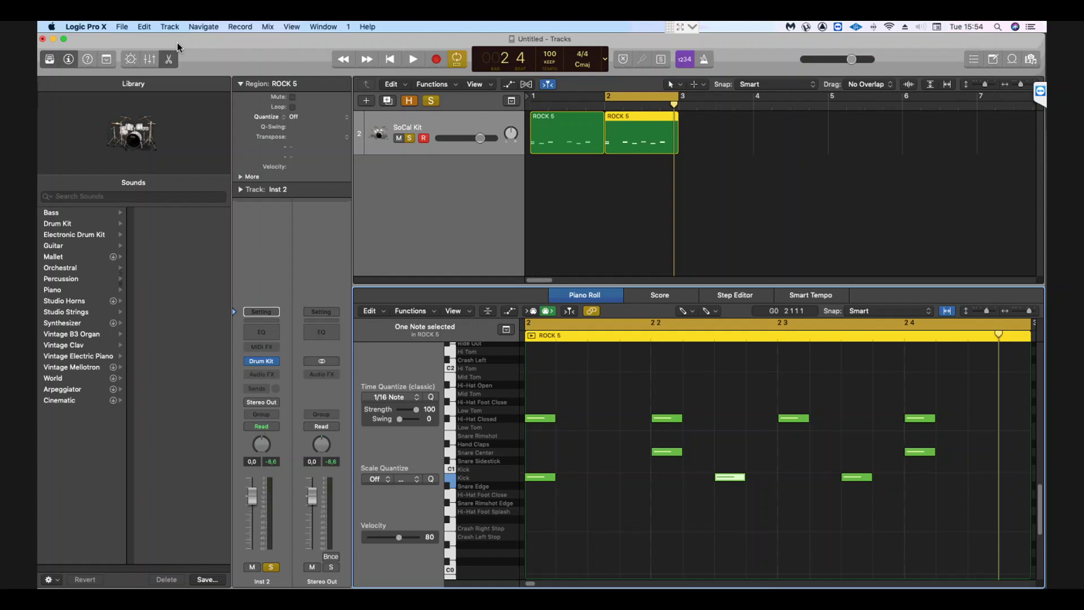
Repeat the bar 2 region into bar 3 and add a kick on the offbeat of beat 1 in the copy.
{"action": "key", "text": "Right"}
{"action": "left_click", "coordinate": [632, 110]}
{"action": "left_click", "coordinate": [642, 130]}
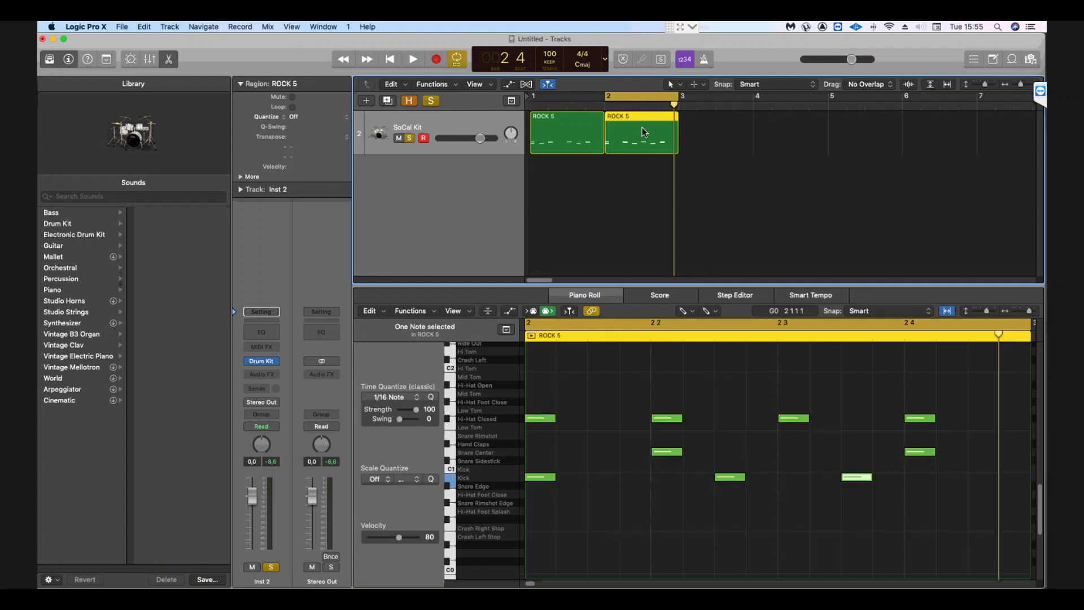
{"action": "key", "text": "super+r"}
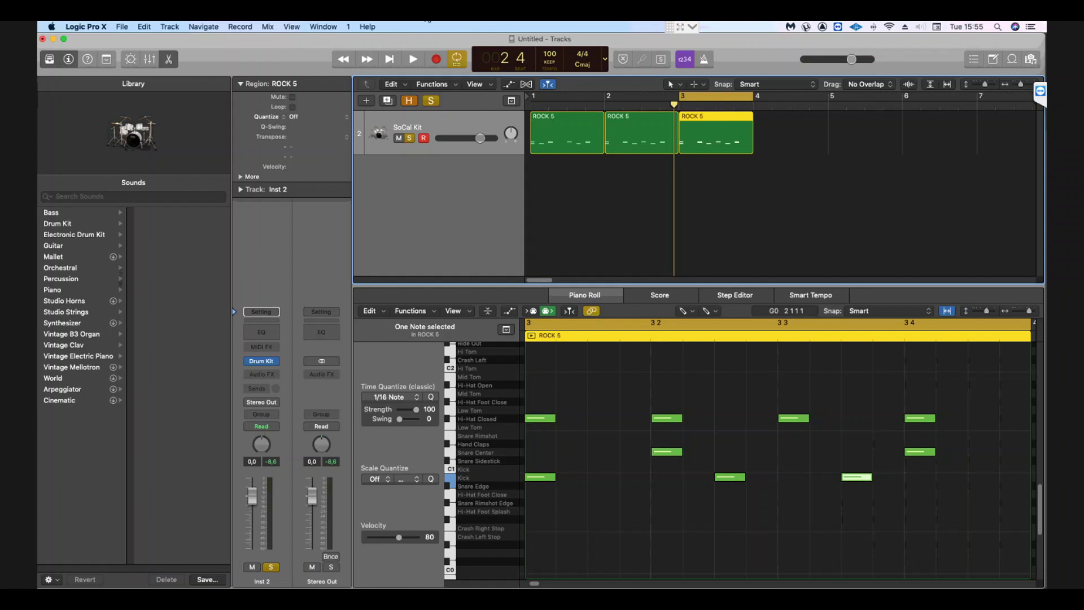
{"action": "left_click", "coordinate": [592, 478]}
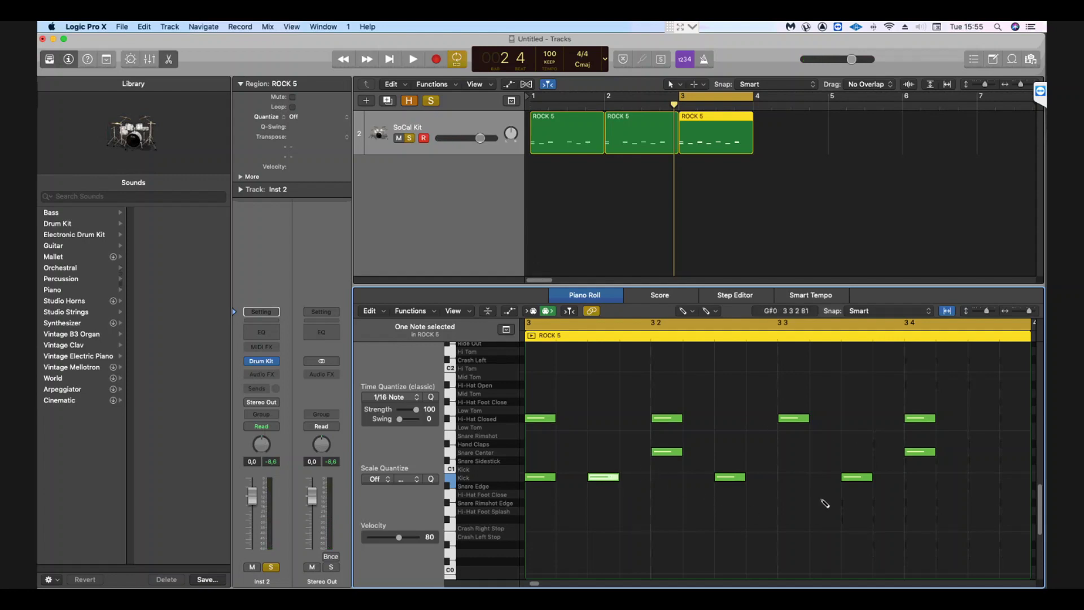
Audition the bar 3 region in Piano Roll and score views, stop playback, and check the kicks on the offbeats of beats 3 and 2.
{"action": "left_click", "coordinate": [413, 60]}
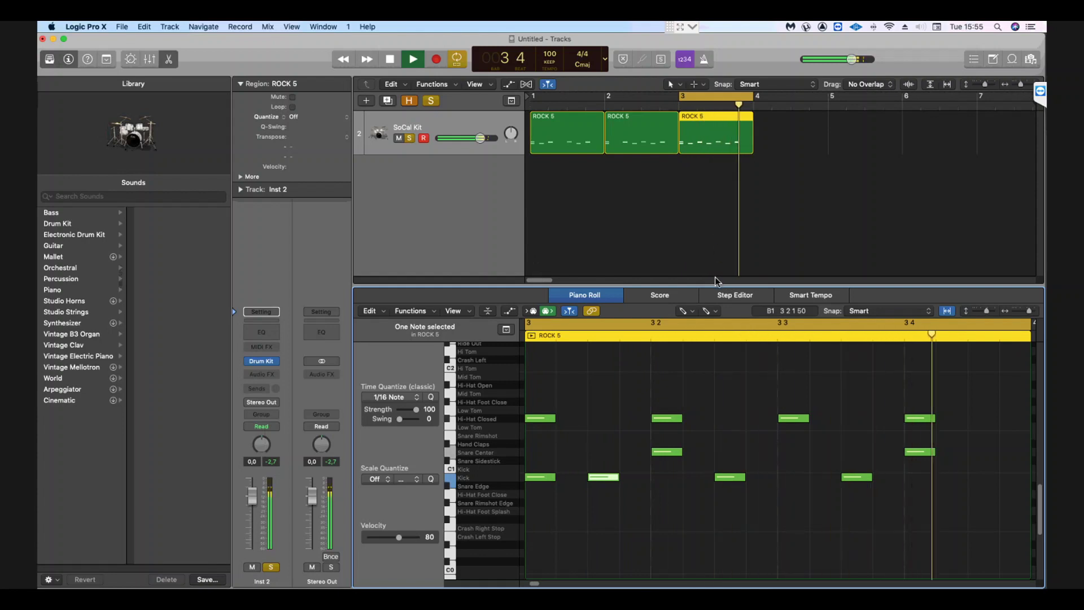
{"action": "left_click", "coordinate": [672, 296]}
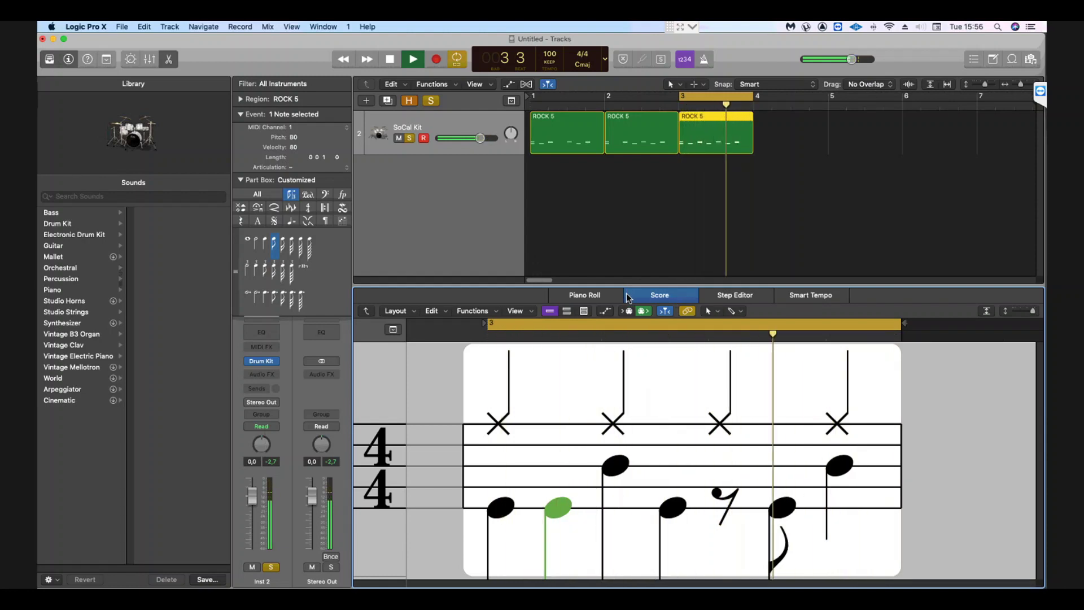
{"action": "left_click", "coordinate": [585, 295]}
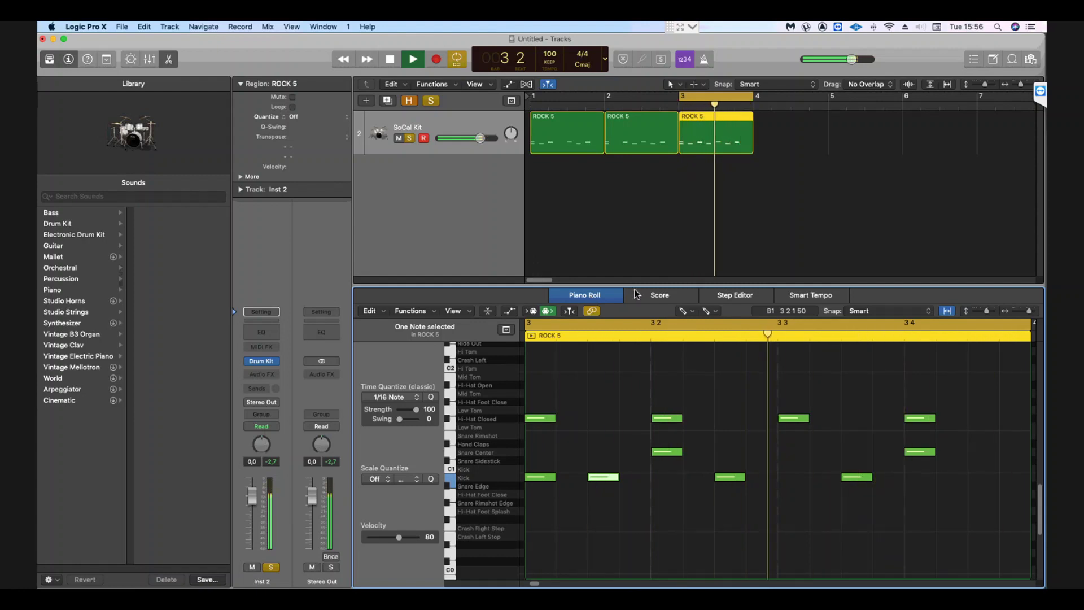
{"action": "key", "text": "space"}
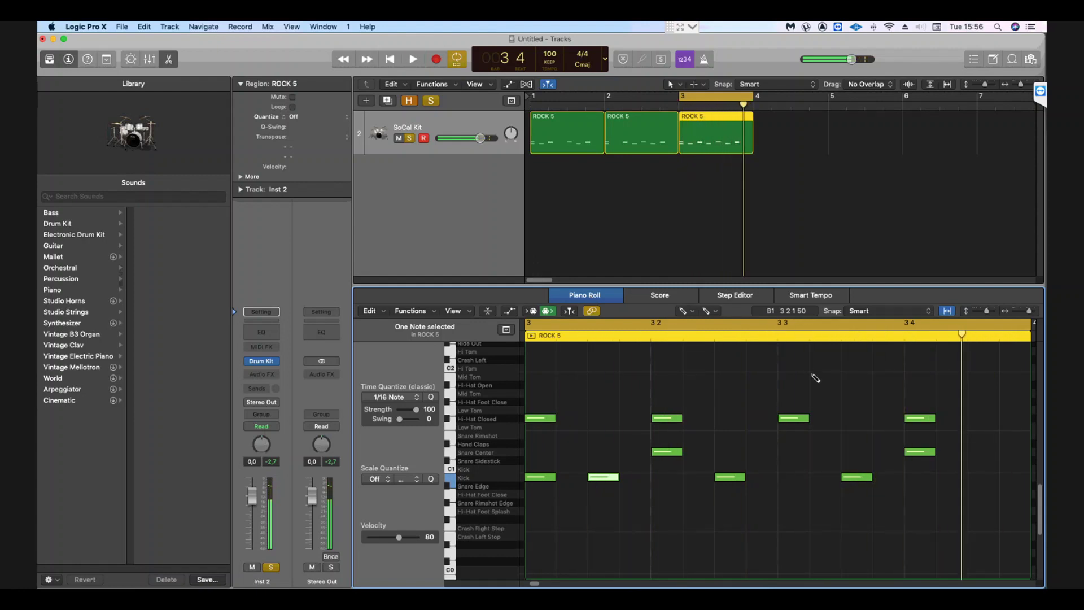
{"action": "left_click", "coordinate": [862, 477]}
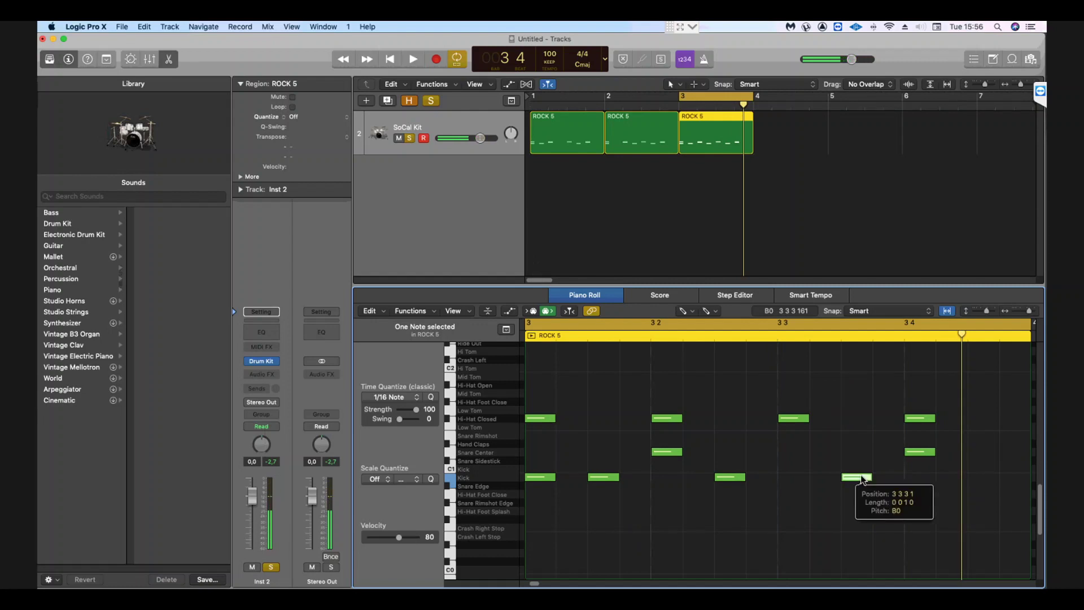
{"action": "left_click", "coordinate": [732, 476]}
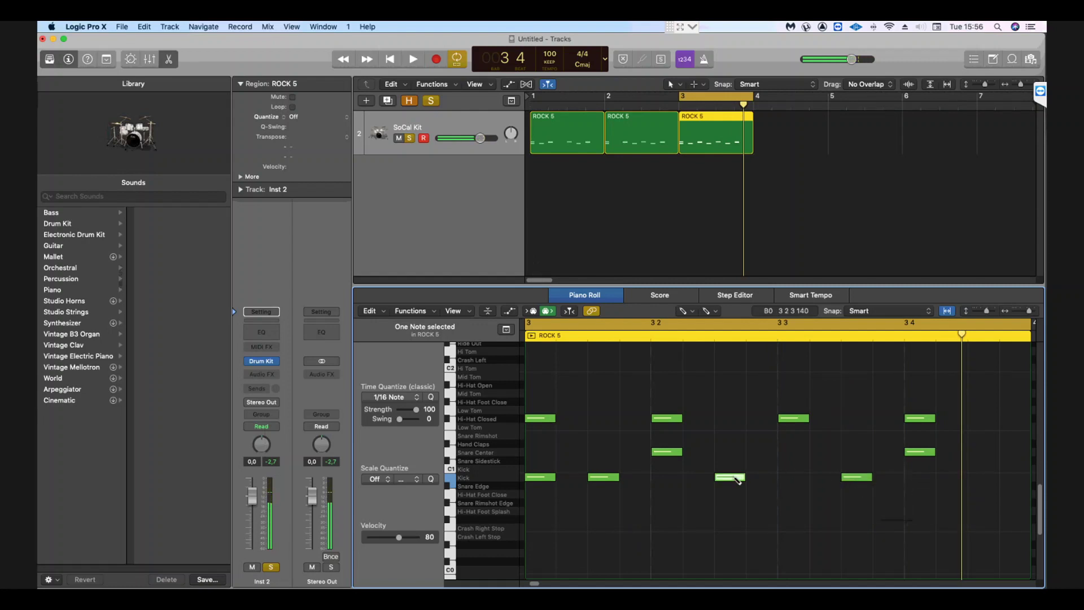
{"action": "mouse_move", "coordinate": [737, 480]}
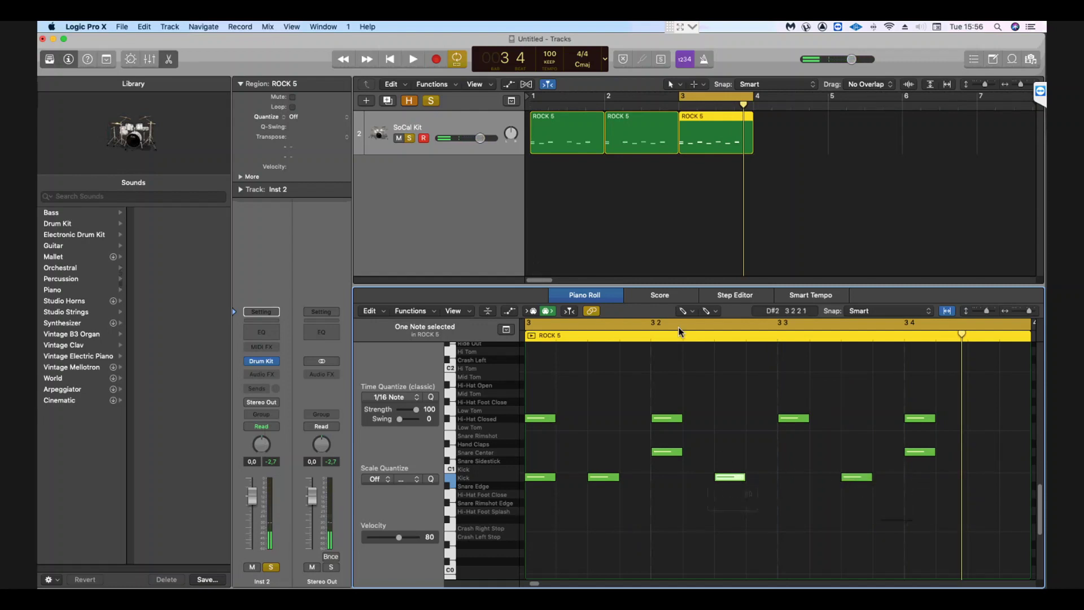
Repeat the bar 3 region into bar 4 and move the copy's kick from the offbeat of beat 1 to beat 3.
{"action": "left_click", "coordinate": [680, 185]}
{"action": "left_click", "coordinate": [690, 131]}
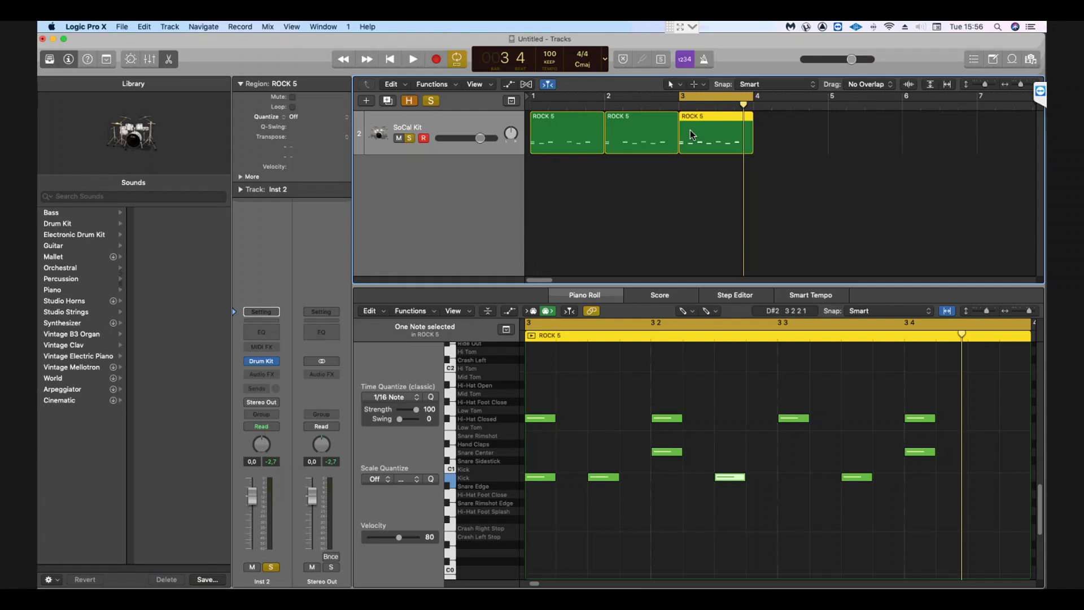
{"action": "key", "text": "super+r"}
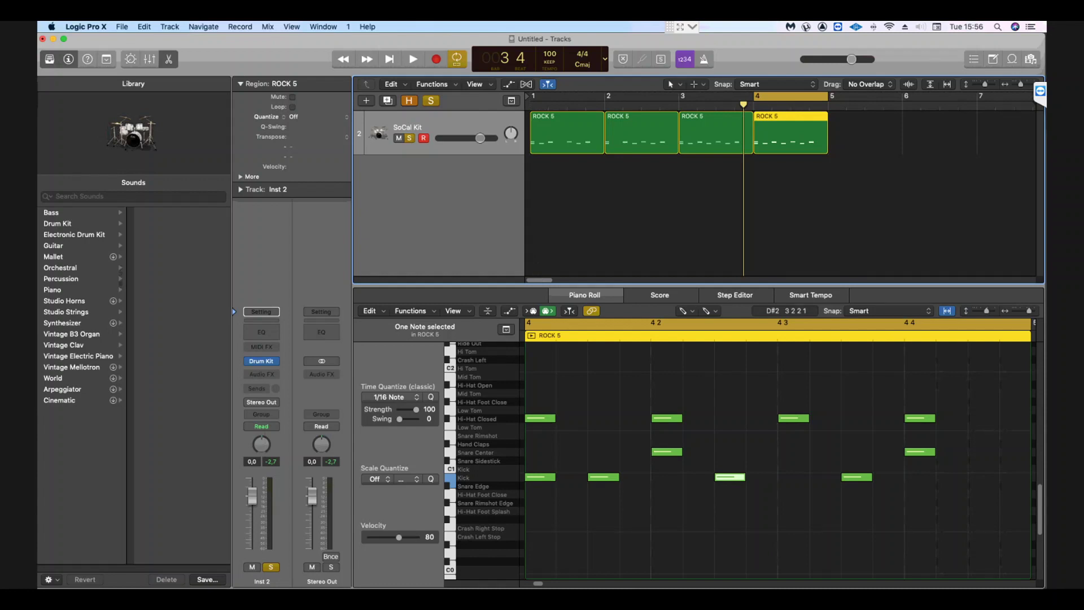
{"action": "left_click", "coordinate": [602, 478]}
{"action": "key", "text": "Delete"}
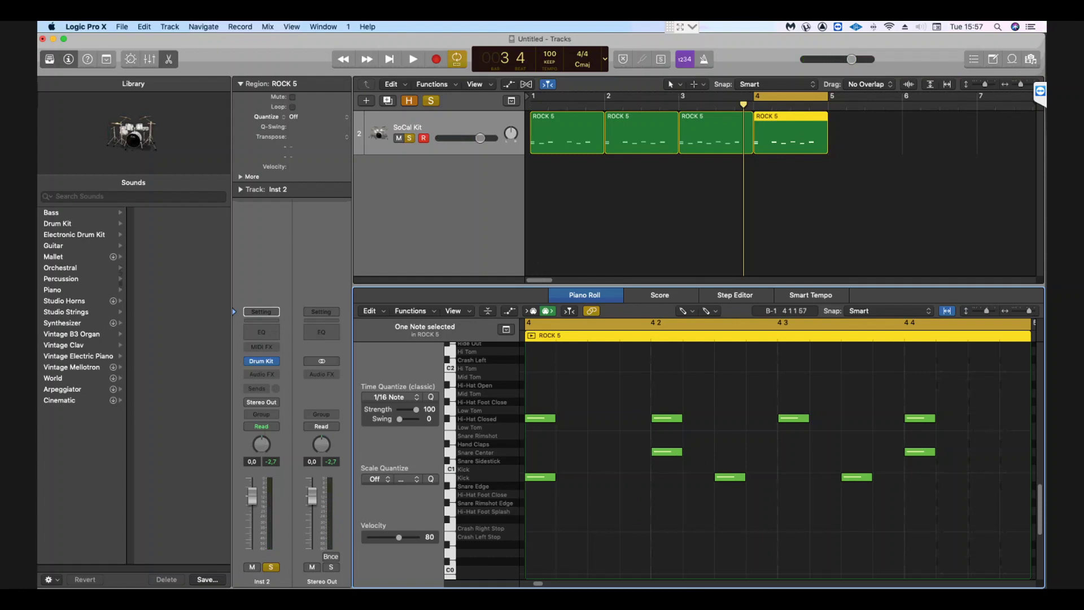
{"action": "left_click", "coordinate": [785, 479]}
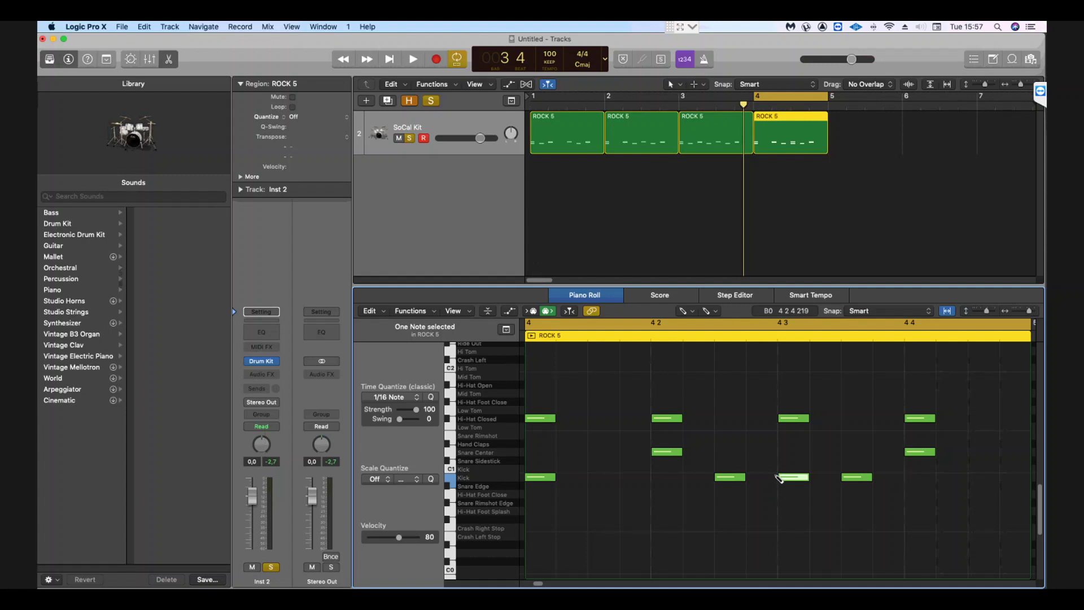
Audition the bar 4 region, comparing its Piano Roll and score views before stopping playback.
{"action": "key", "text": "space"}
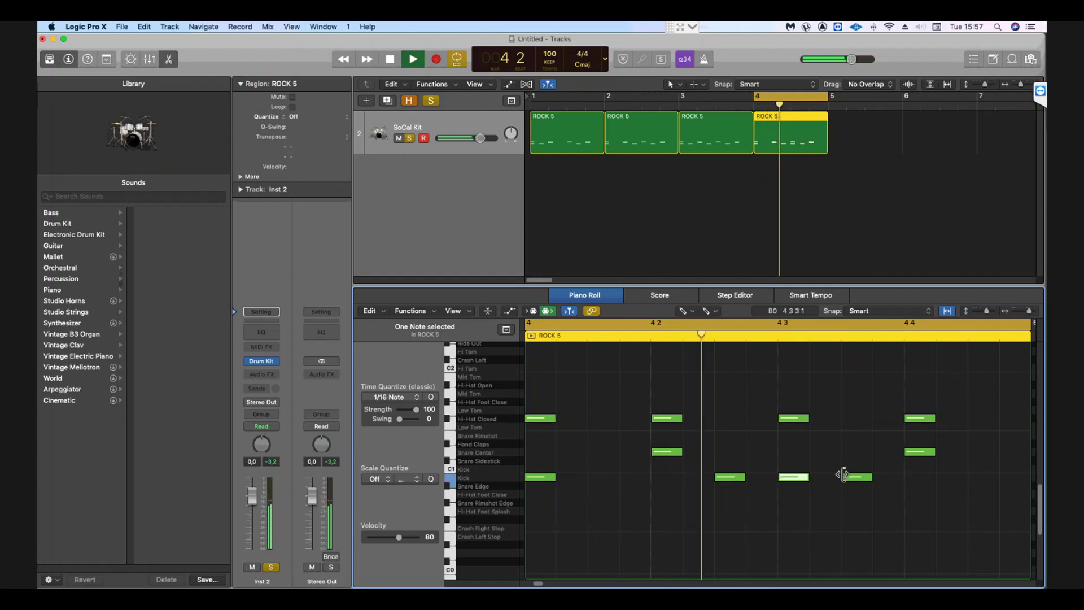
{"action": "mouse_move", "coordinate": [843, 474]}
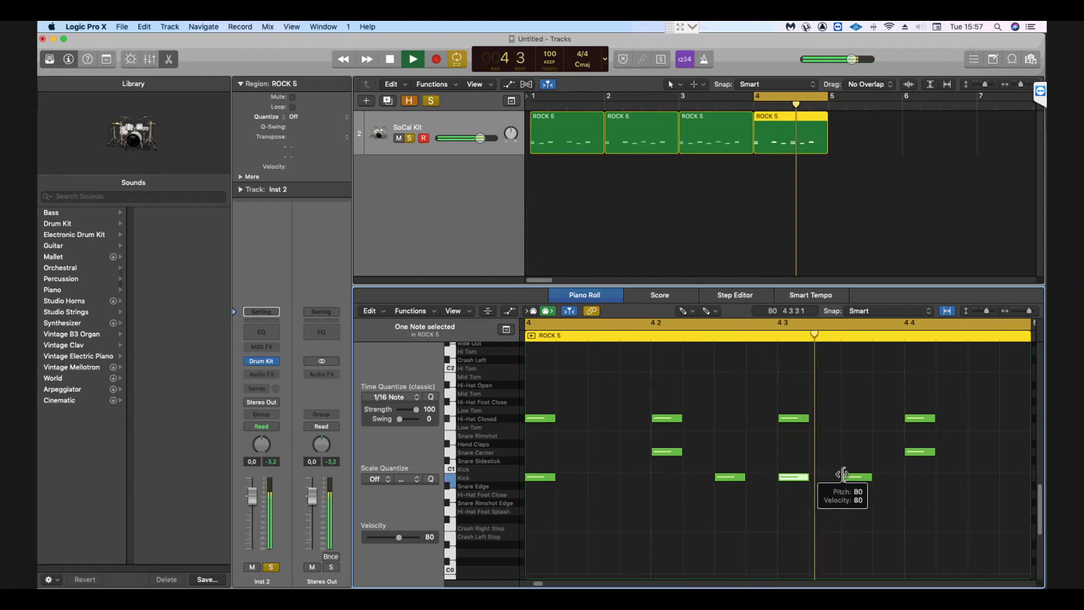
{"action": "left_click", "coordinate": [639, 296]}
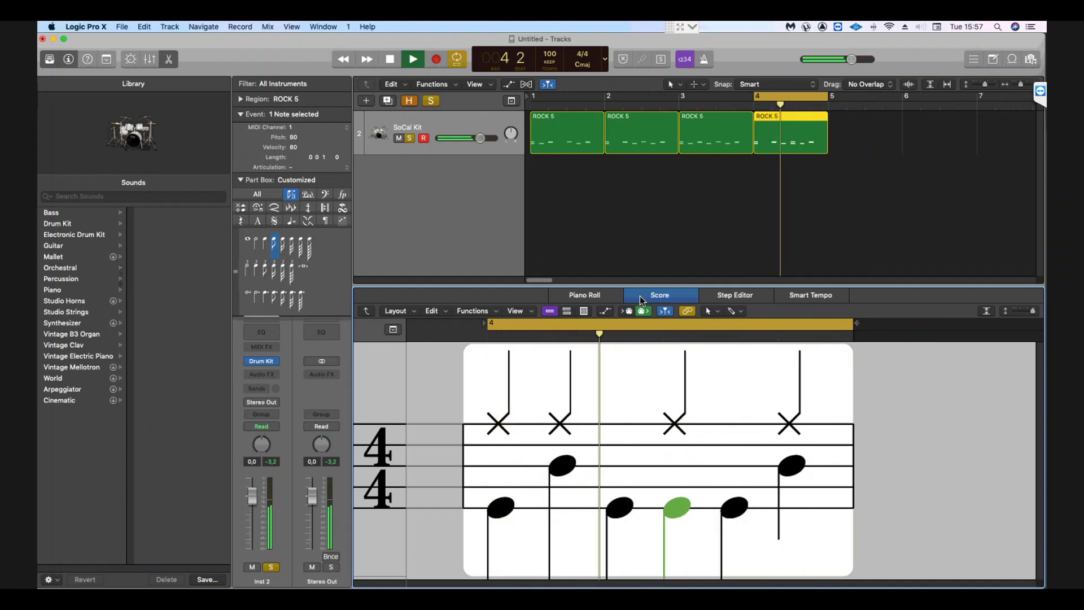
{"action": "left_click", "coordinate": [609, 301]}
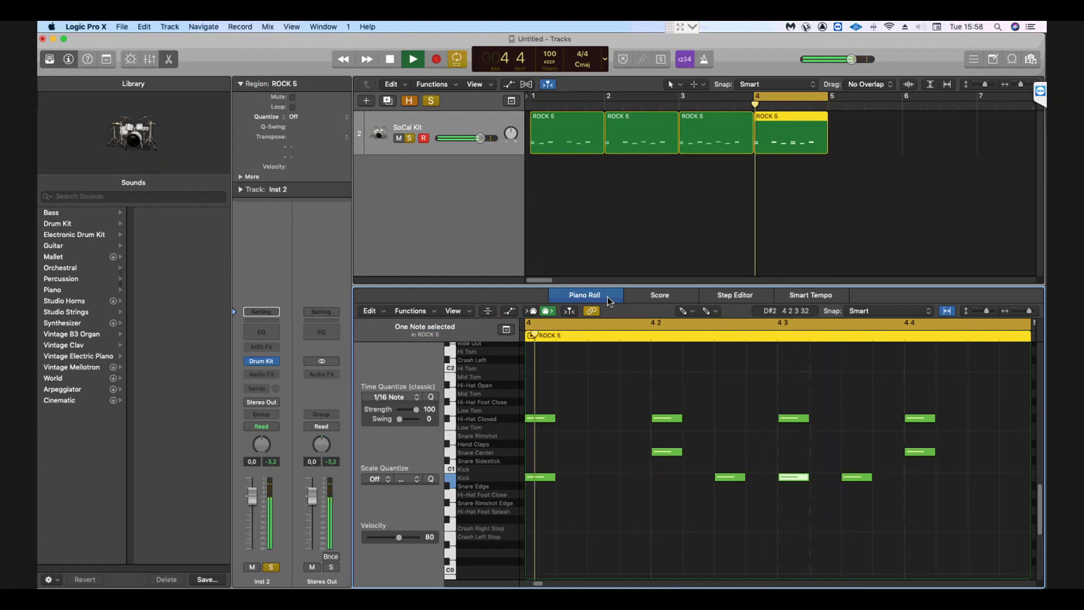
{"action": "key", "text": "space"}
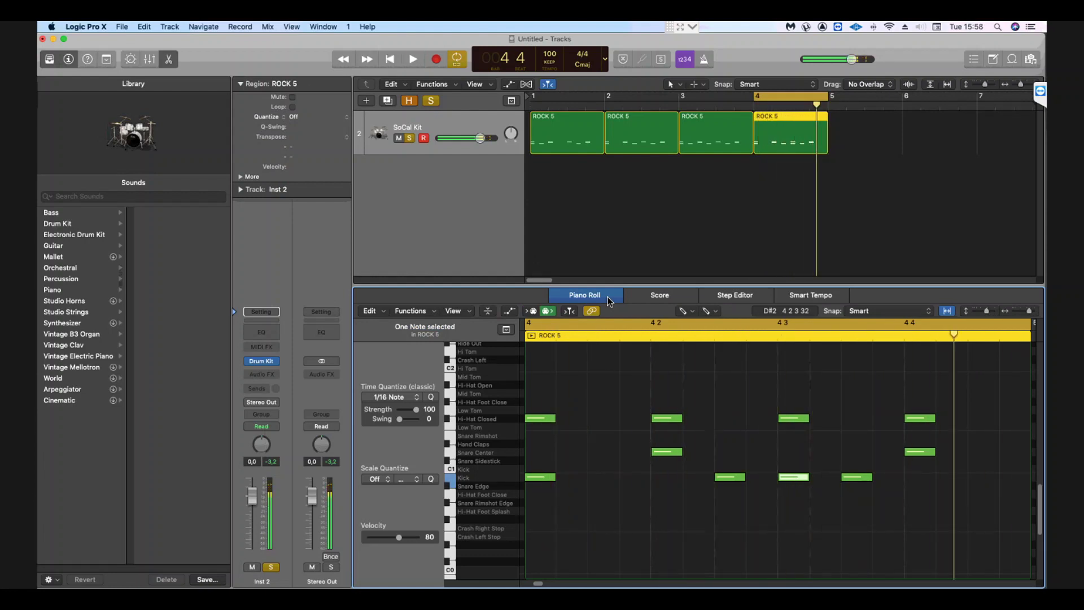
Compare the kick on the offbeat of beat 3 across the bar 4, 3, 2 and 1 regions in the Piano Roll.
{"action": "left_click", "coordinate": [862, 478]}
{"action": "left_click_drag", "start_coordinate": [864, 482], "coordinate": [867, 483]}
{"action": "left_click", "coordinate": [866, 482]}
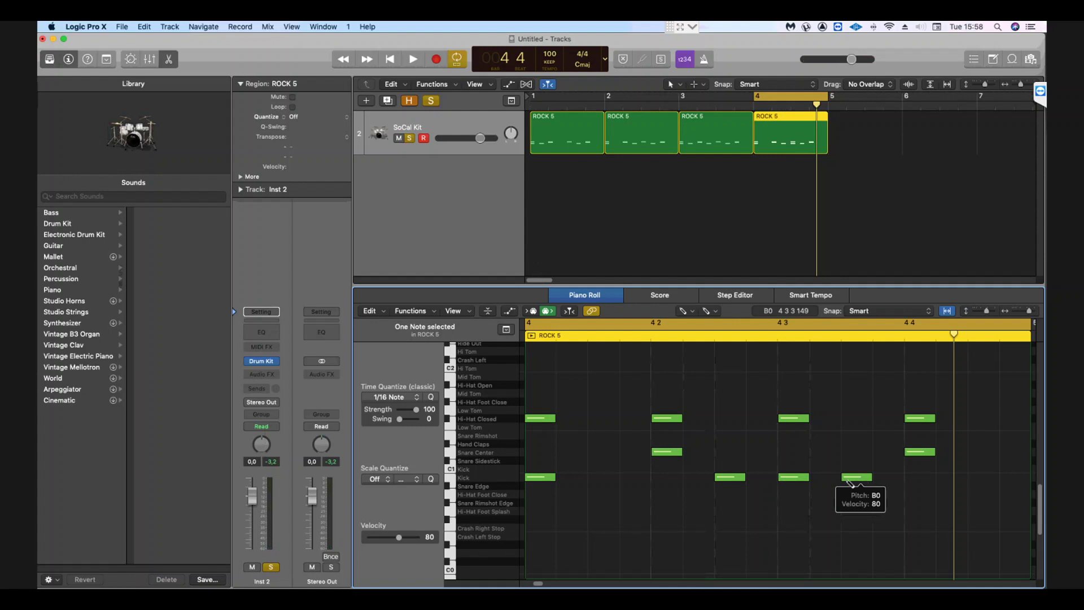
{"action": "left_click", "coordinate": [716, 136]}
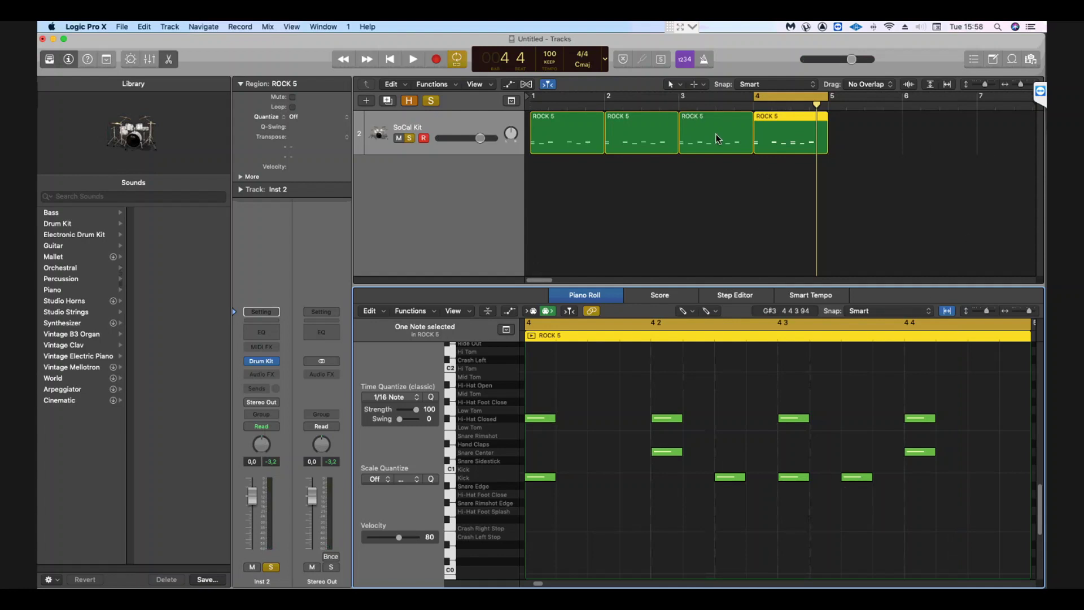
{"action": "left_click", "coordinate": [729, 479]}
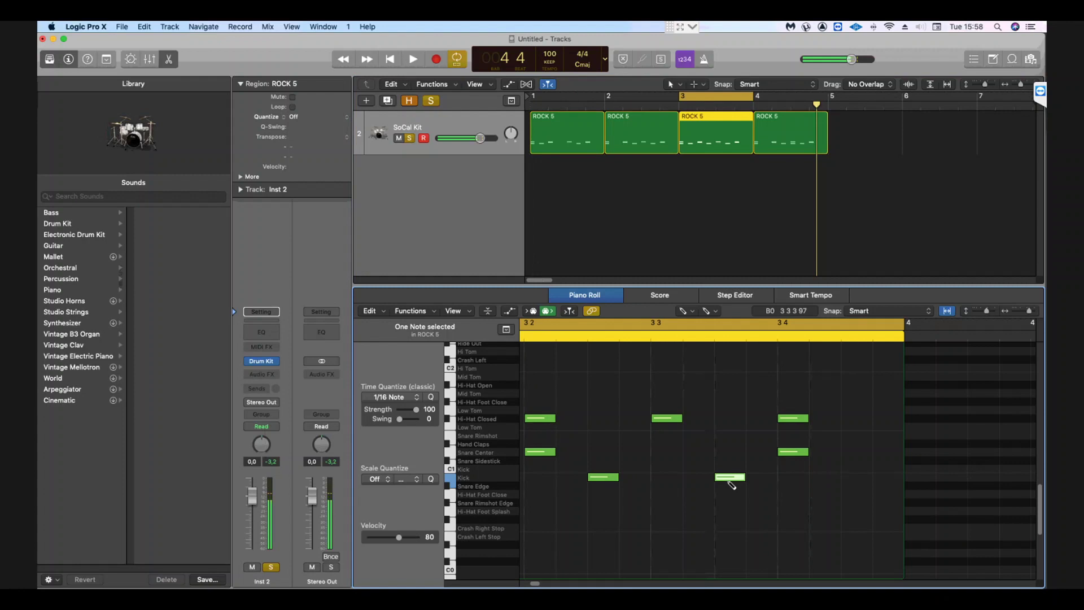
{"action": "left_click", "coordinate": [642, 146]}
{"action": "left_click", "coordinate": [613, 478]}
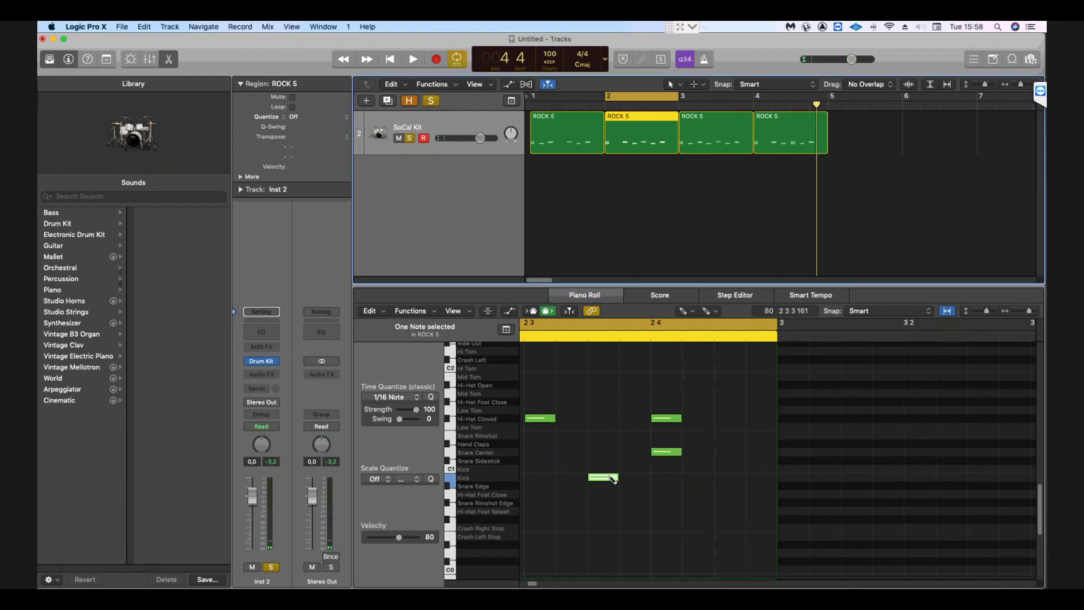
{"action": "left_click", "coordinate": [585, 148]}
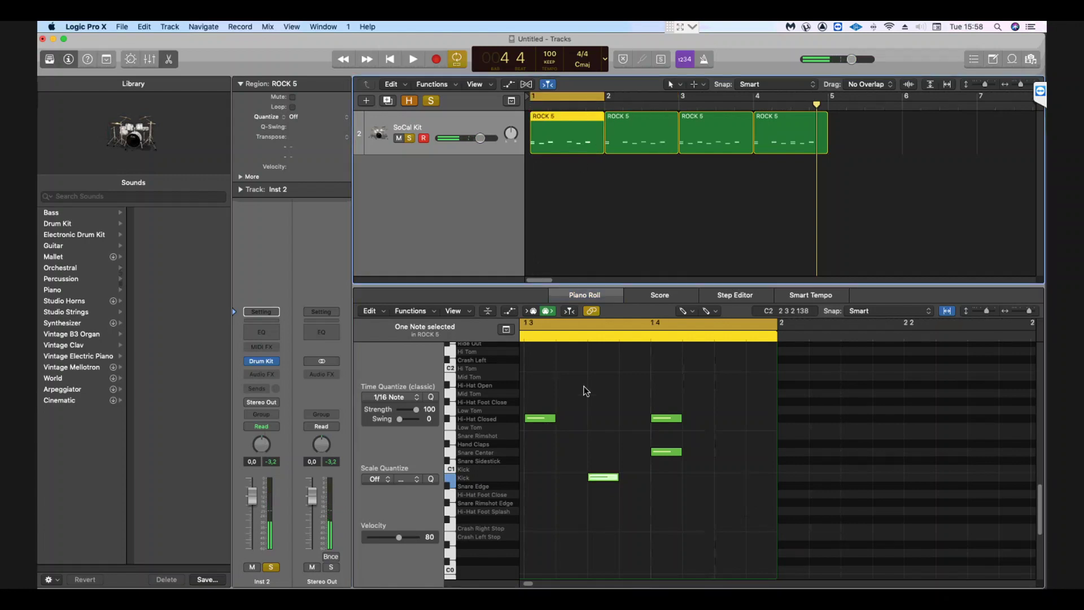
Remove and re-enter the kick on the offbeat of beat 3 in the bar 1 region.
{"action": "left_click", "coordinate": [602, 477]}
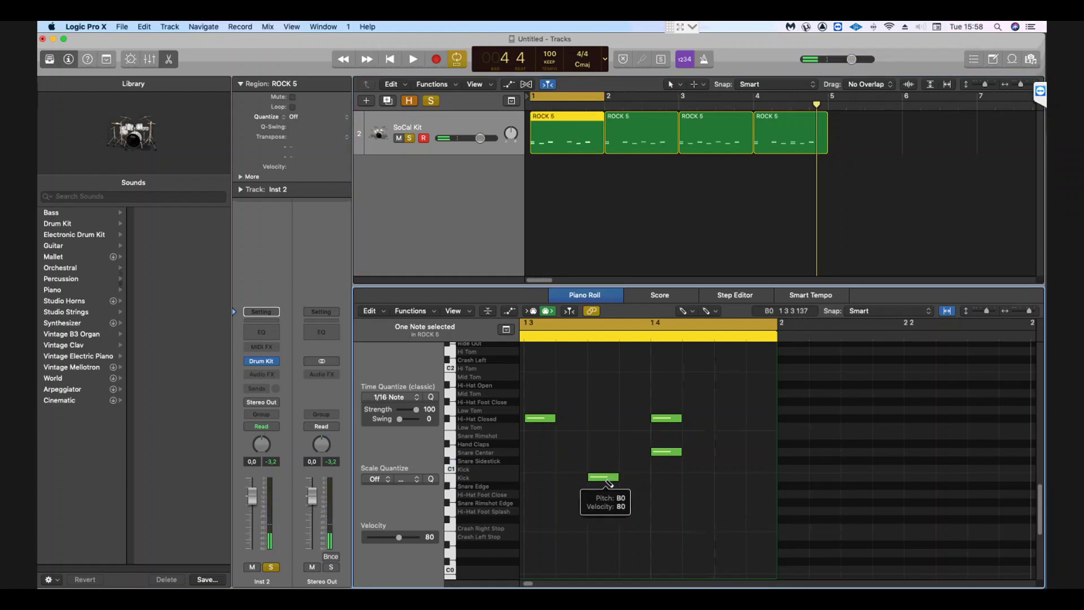
{"action": "left_click", "coordinate": [607, 479]}
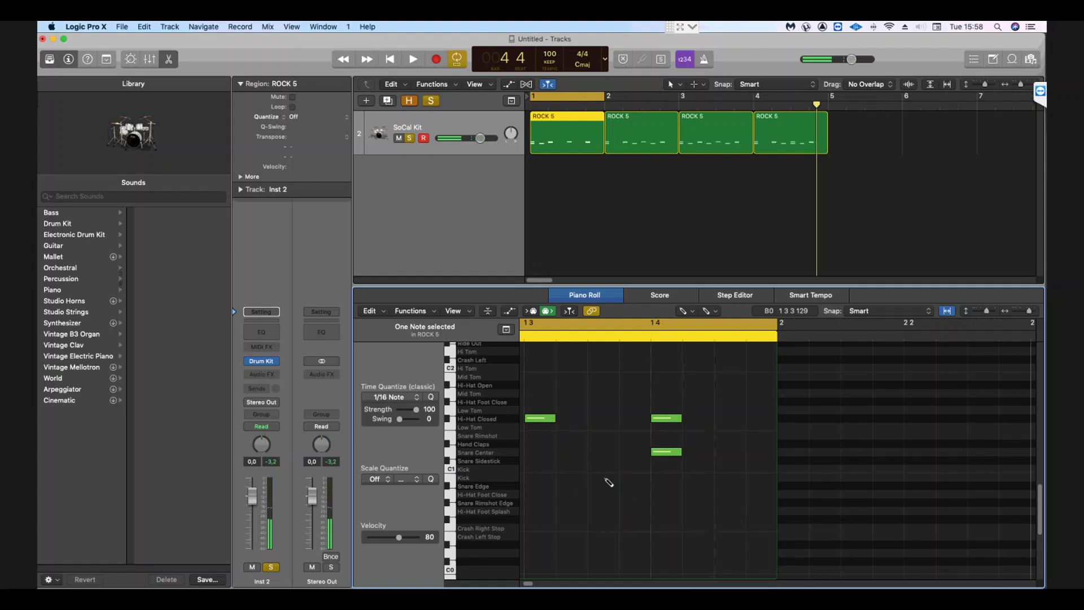
{"action": "left_click", "coordinate": [604, 477]}
{"action": "scroll", "coordinate": [610, 482], "scroll_direction": "left", "scroll_amount": 3}
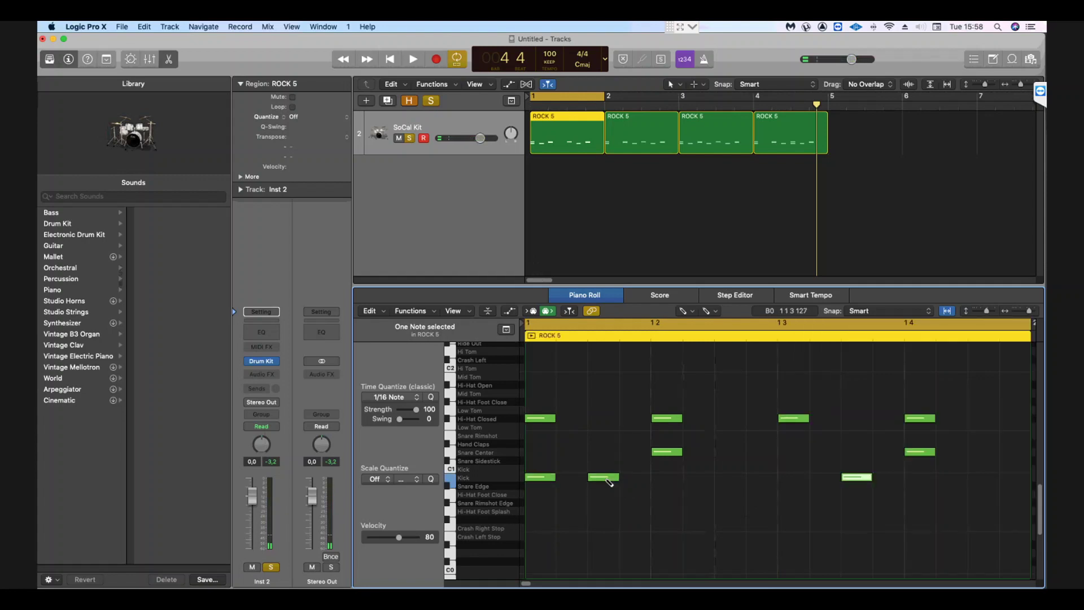
Repeat the bar 4 region into bar 5 and place Snare Center notes on beats 1 and 2 of the copy.
{"action": "left_click", "coordinate": [800, 122]}
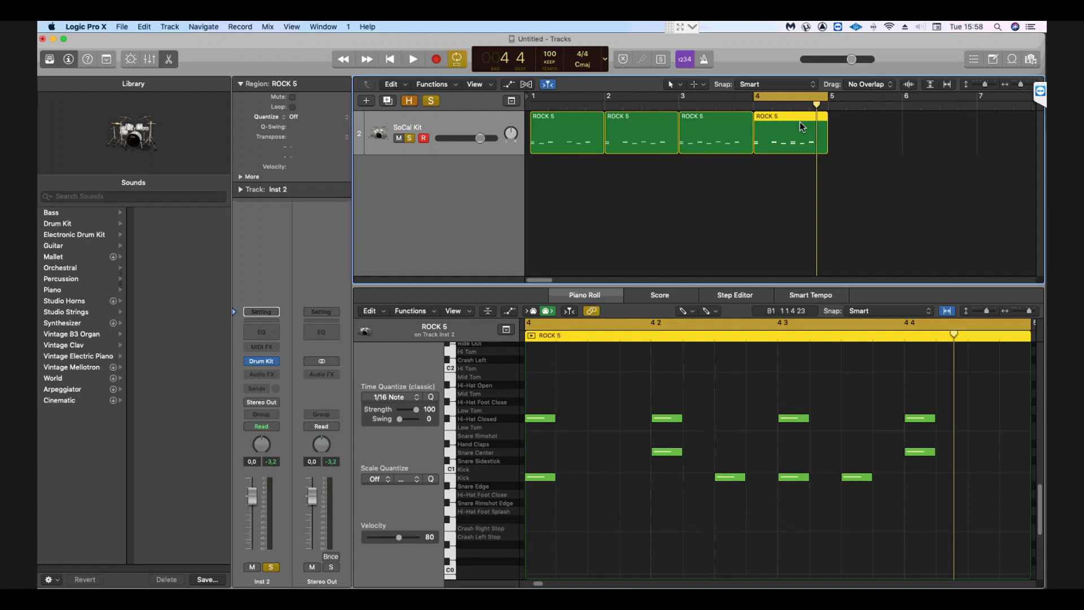
{"action": "key", "text": "super+r"}
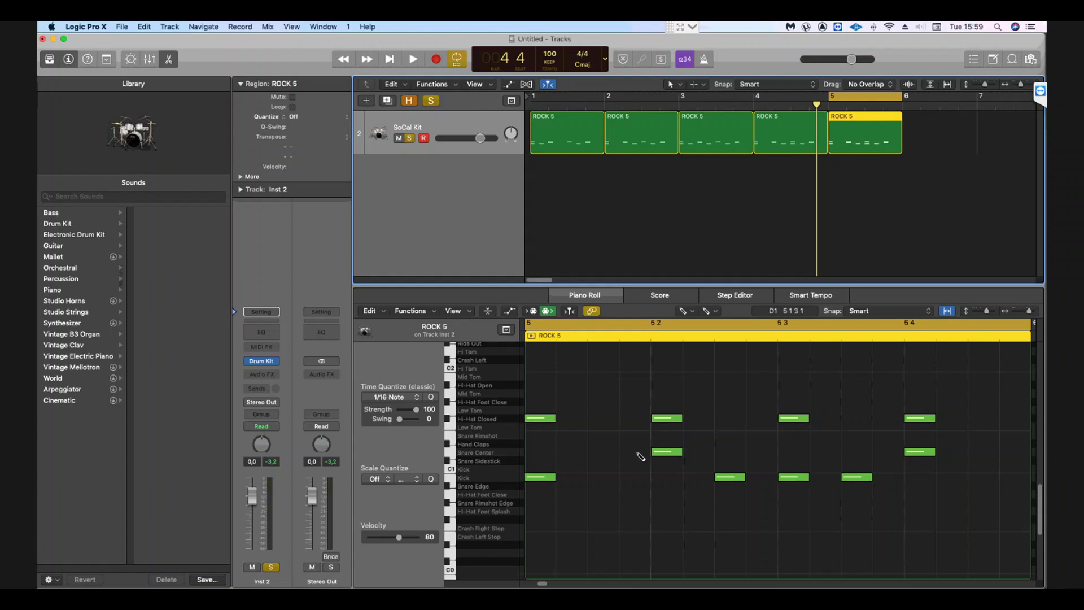
{"action": "left_click_drag", "start_coordinate": [666, 453], "coordinate": [534, 455]}
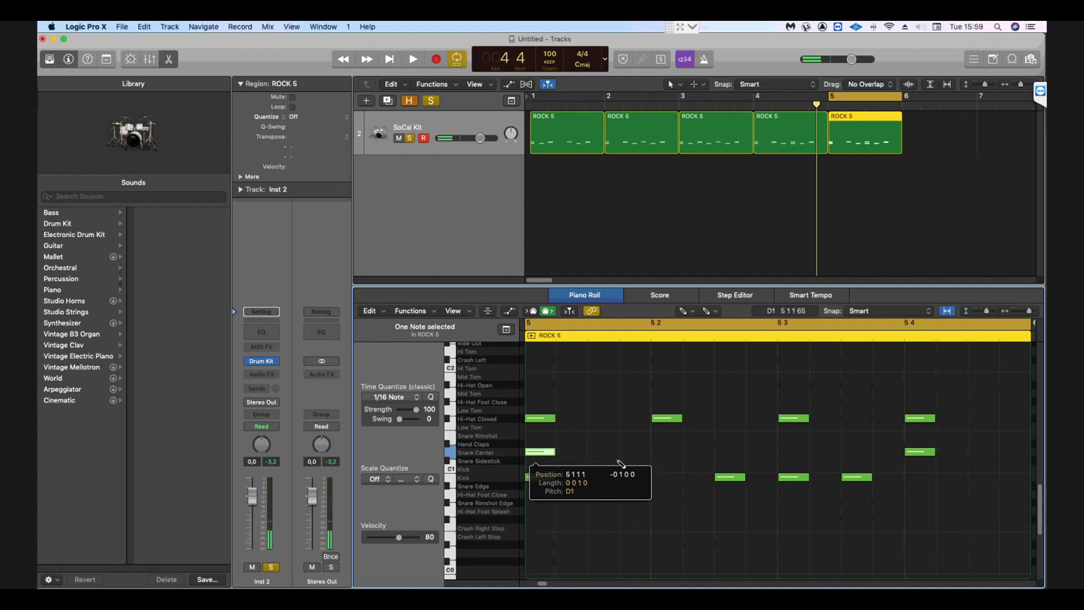
{"action": "left_click", "coordinate": [656, 453]}
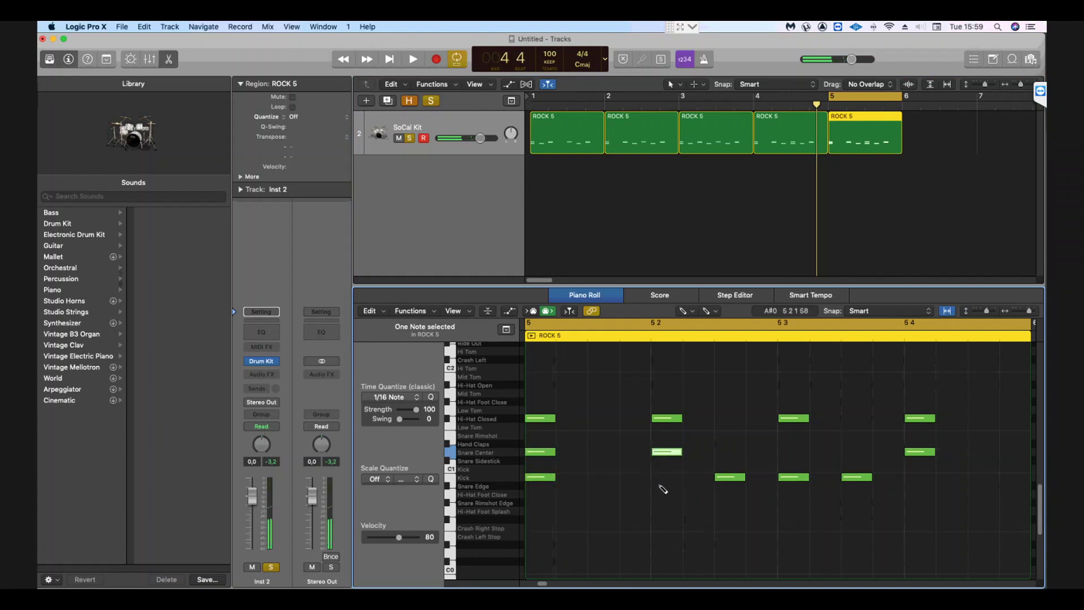
Add a kick on beat 2 of bar 5 and move the beat 3 kick up to Snare Center.
{"action": "left_click", "coordinate": [654, 485]}
{"action": "left_click_drag", "start_coordinate": [660, 485], "coordinate": [665, 480]}
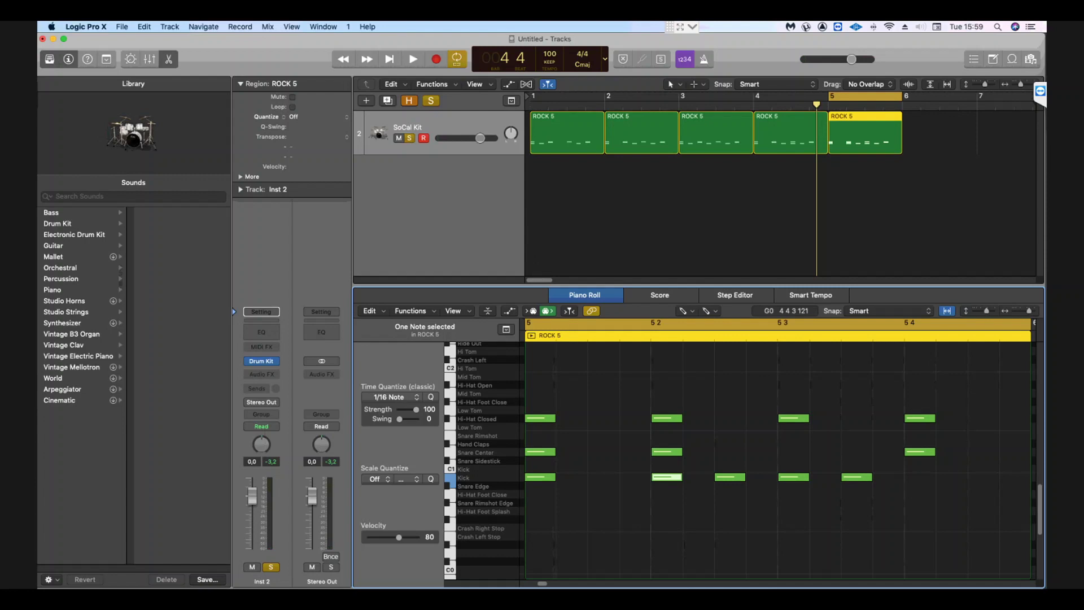
{"action": "left_click", "coordinate": [791, 478]}
{"action": "left_click_drag", "start_coordinate": [791, 477], "coordinate": [791, 453]}
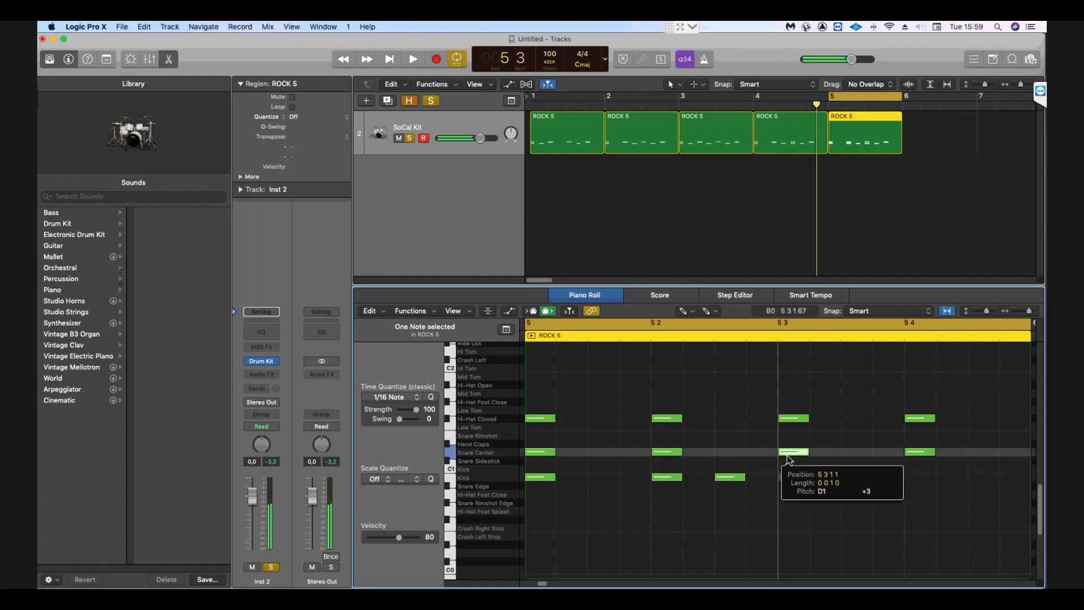
Add a kick on the offbeat of beat 4 in bar 5 and delete the kick on the offbeat of beat 2.
{"action": "left_click", "coordinate": [974, 478]}
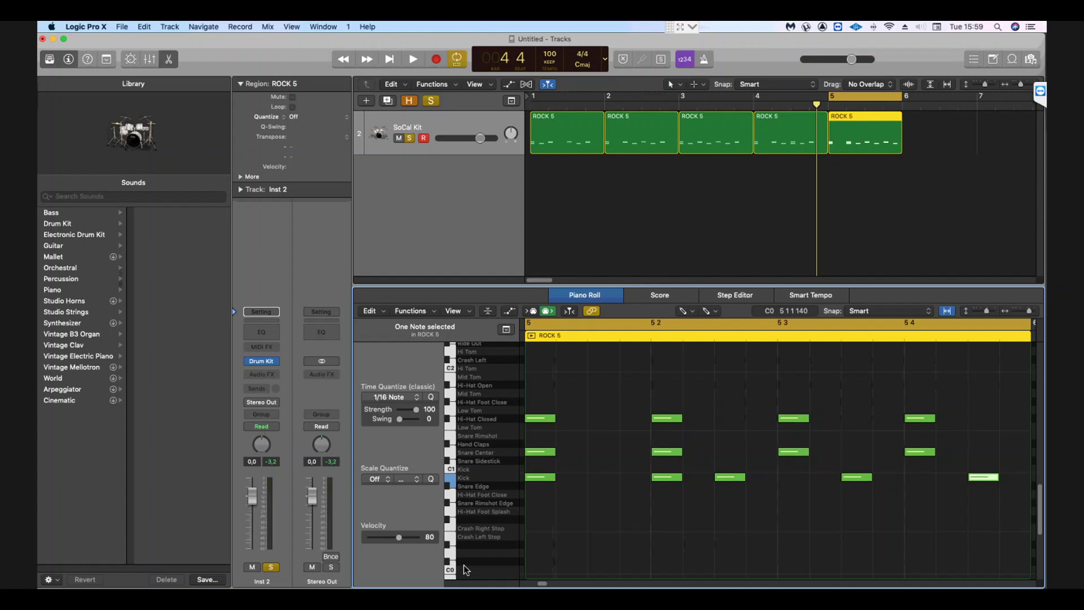
{"action": "left_click", "coordinate": [730, 478]}
{"action": "key", "text": "Delete"}
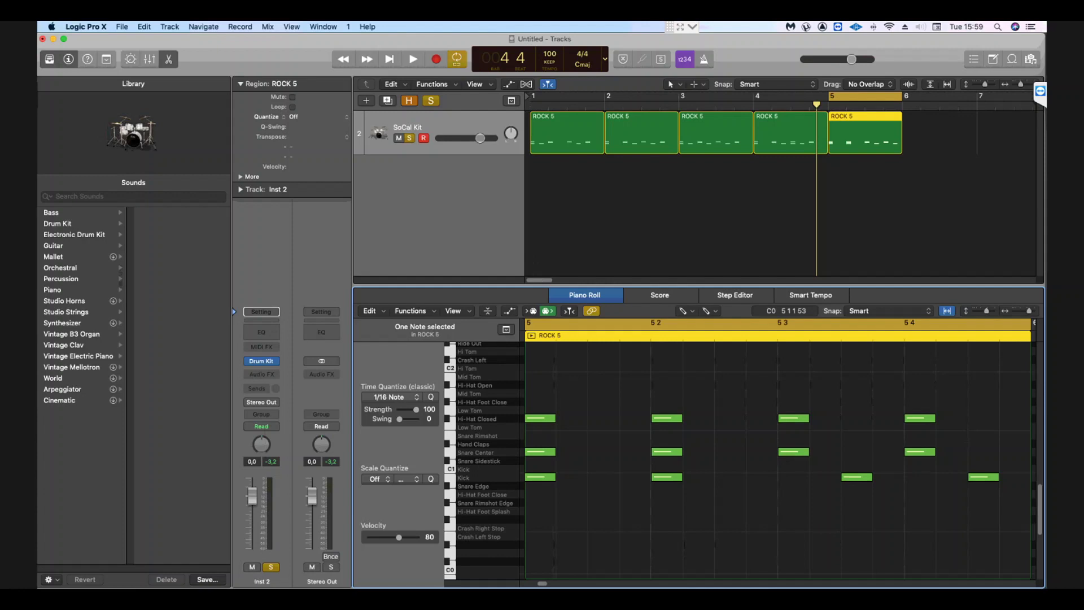
Play the bar 5 pattern in a loop, examining it in the score and again in the Piano Roll, and stop playback.
{"action": "key", "text": "space"}
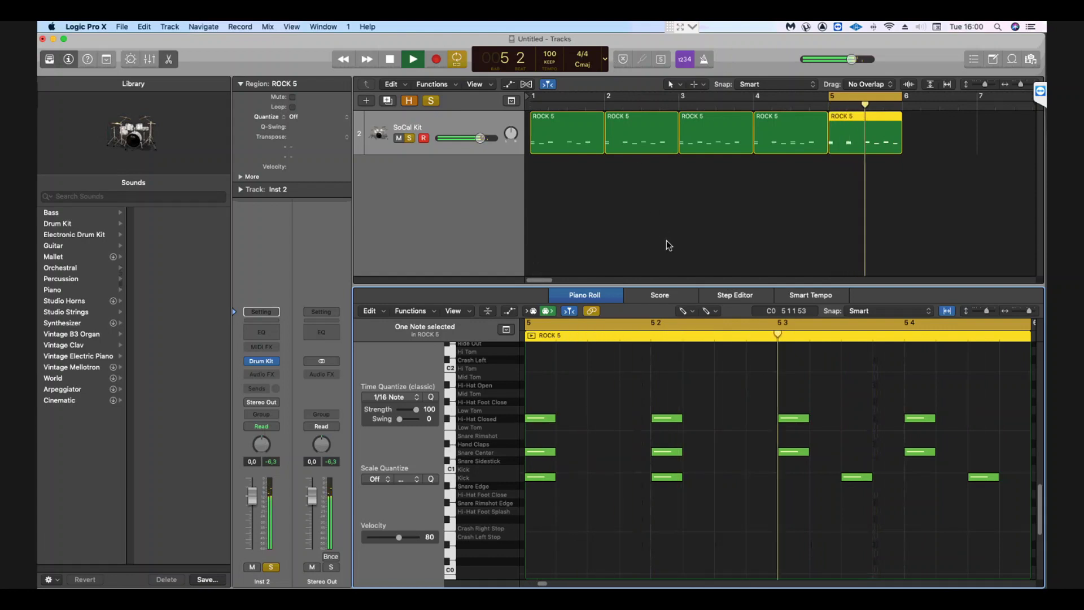
{"action": "left_click", "coordinate": [654, 295]}
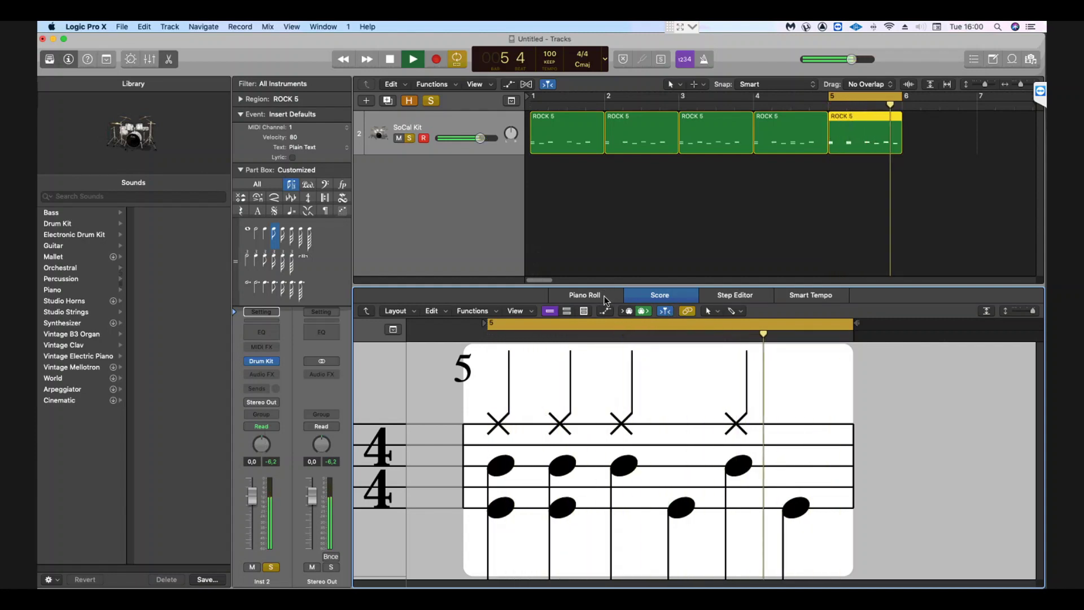
{"action": "left_click", "coordinate": [585, 295]}
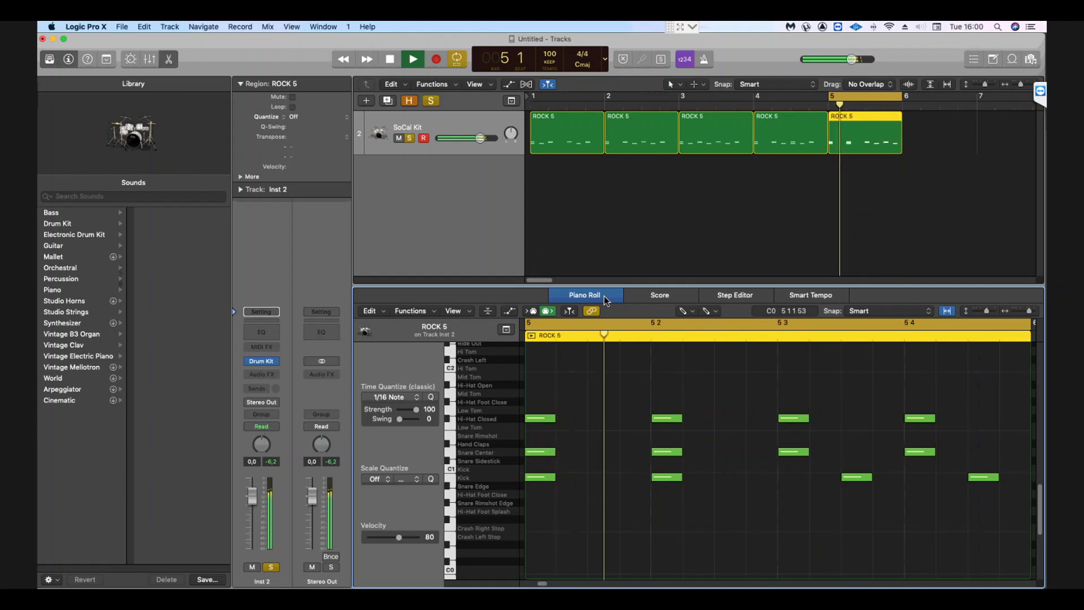
{"action": "key", "text": "space"}
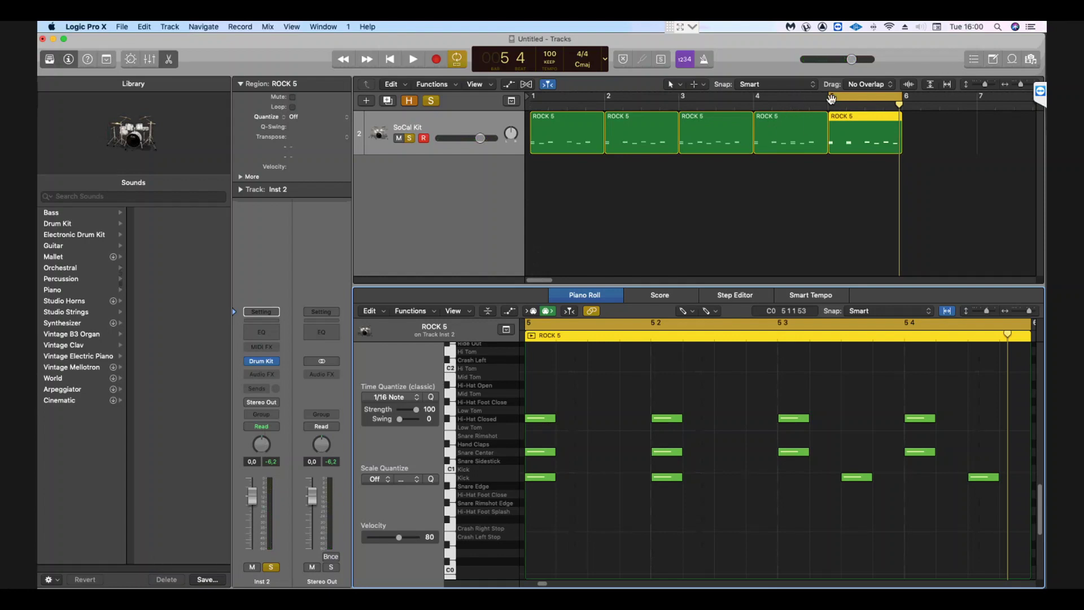
Rename the region in bar 1 to ROCK 6.
{"action": "left_click_drag", "start_coordinate": [831, 99], "coordinate": [532, 98]}
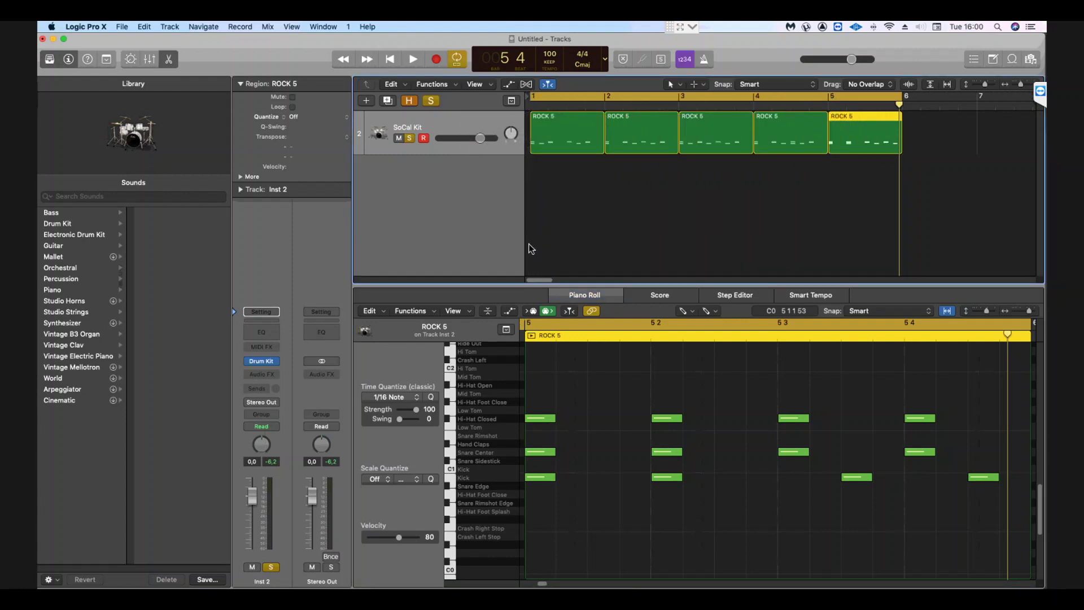
{"action": "left_click", "coordinate": [571, 117]}
{"action": "right_click", "coordinate": [571, 117]}
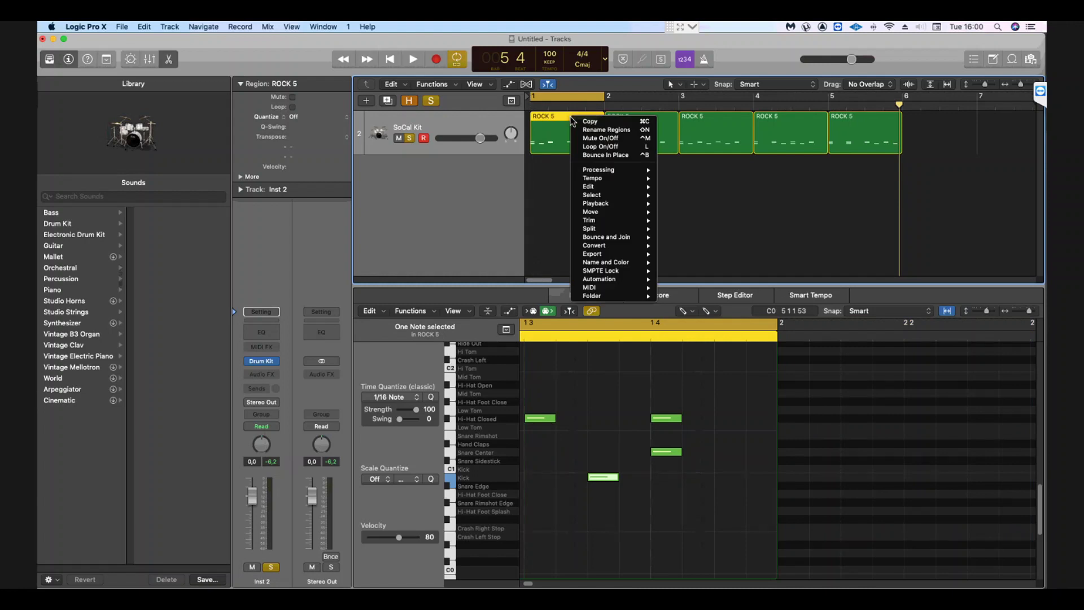
{"action": "left_click", "coordinate": [587, 130]}
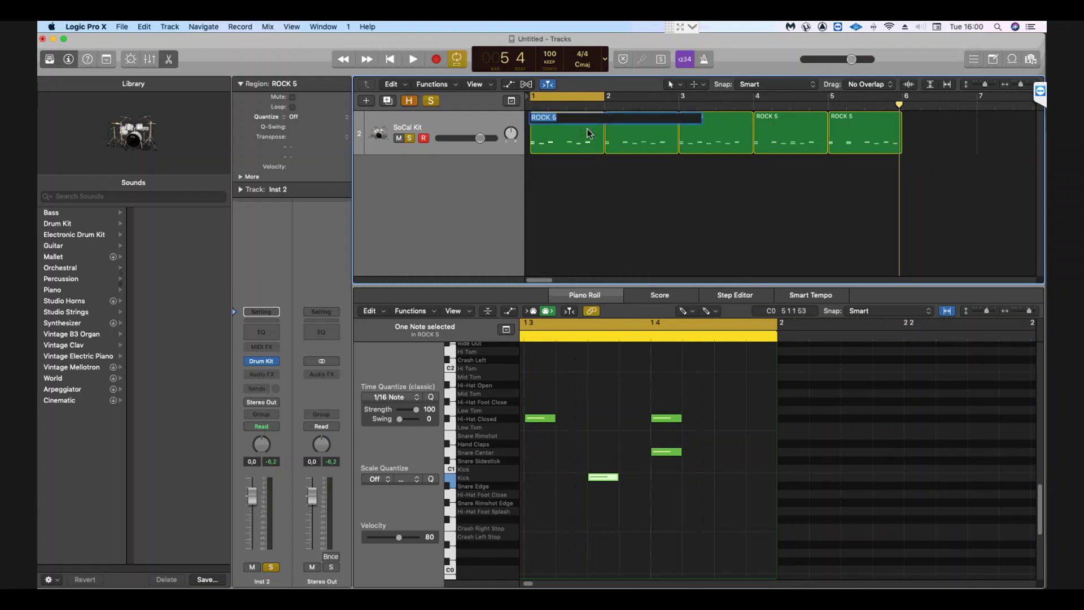
{"action": "type", "text": "6"}
{"action": "key", "text": "Return"}
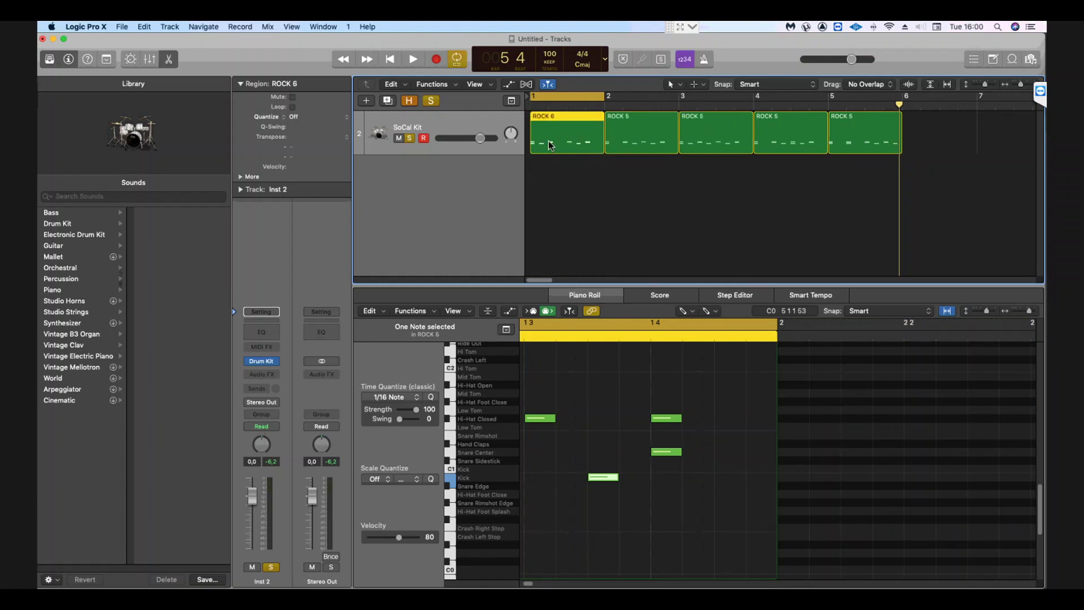
Rename the region in bar 2 to ROCK 7.
{"action": "left_click", "coordinate": [641, 122]}
{"action": "right_click", "coordinate": [640, 122]}
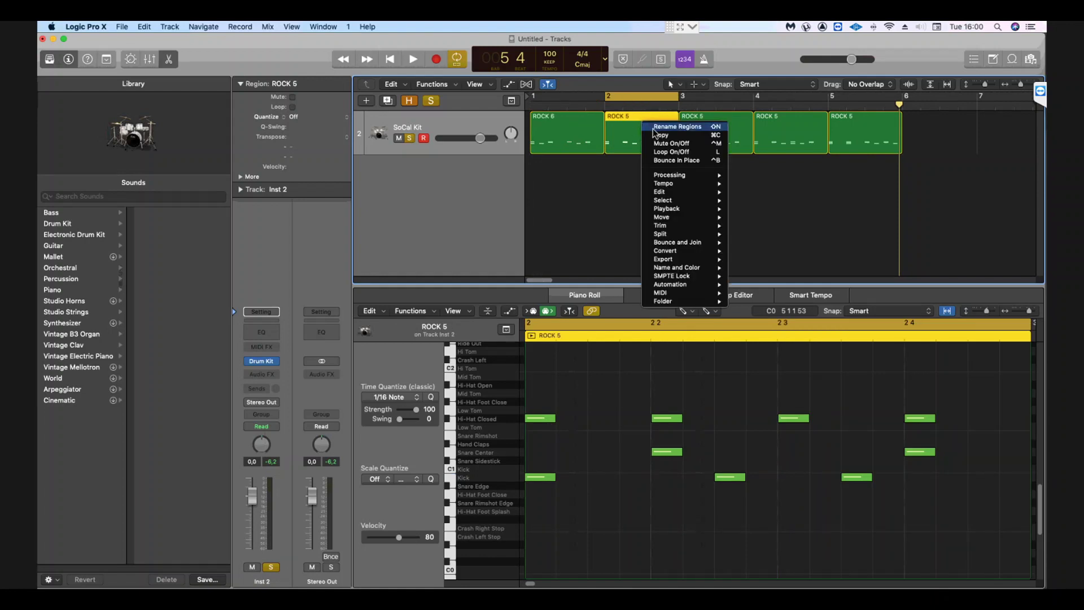
{"action": "left_click", "coordinate": [678, 126]}
{"action": "type", "text": "7"}
{"action": "key", "text": "Return"}
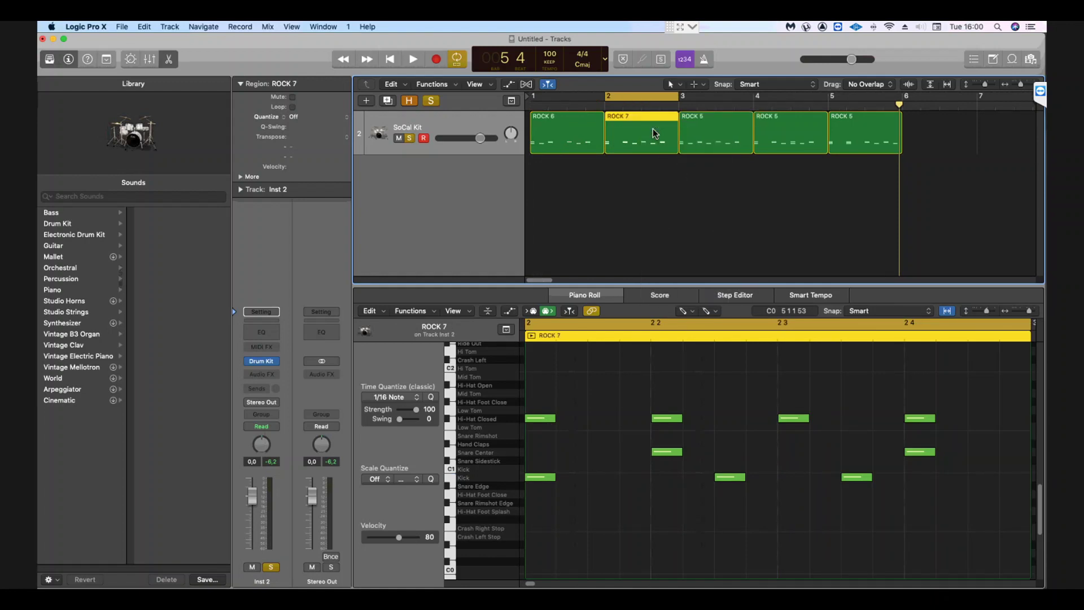
Rename the region in bar 3 to ROCK 8.
{"action": "left_click", "coordinate": [714, 113]}
{"action": "right_click", "coordinate": [713, 113]}
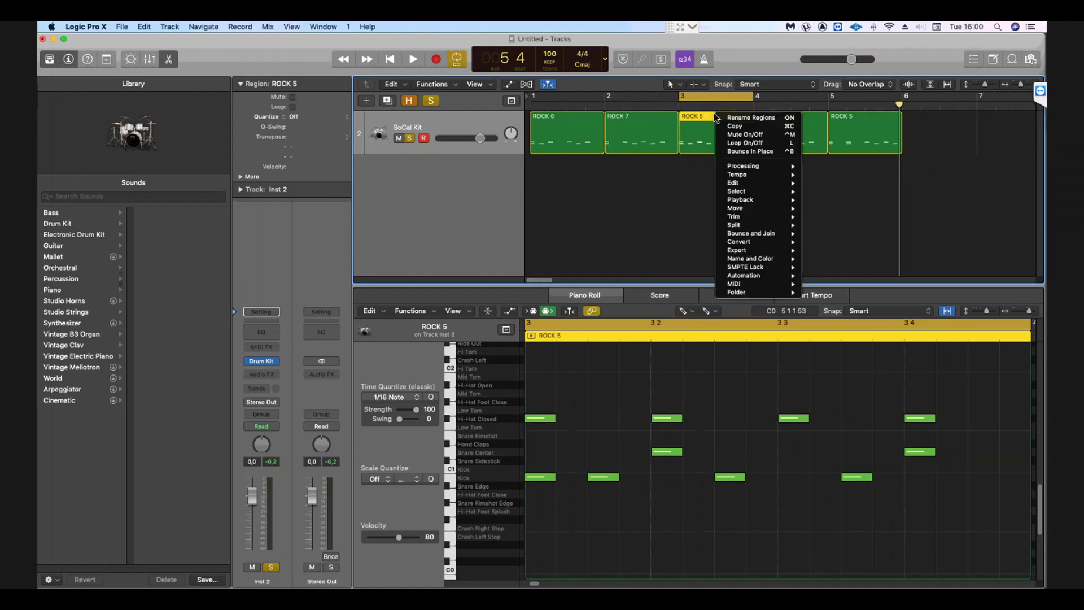
{"action": "left_click", "coordinate": [740, 118]}
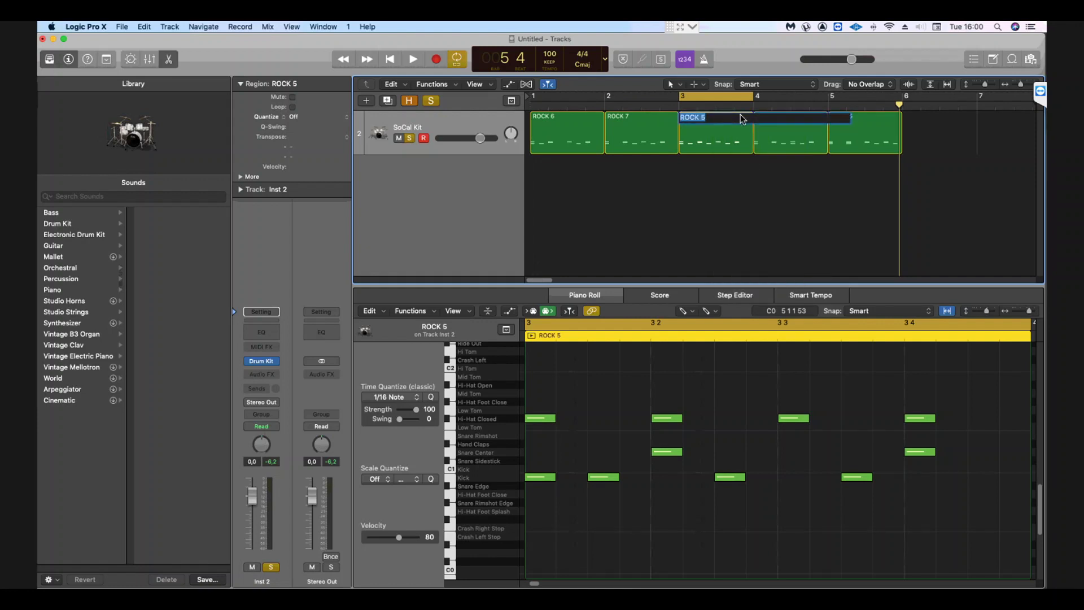
{"action": "type", "text": "7"}
{"action": "key", "text": "BackSpace"}
{"action": "type", "text": "8"}
{"action": "key", "text": "Return"}
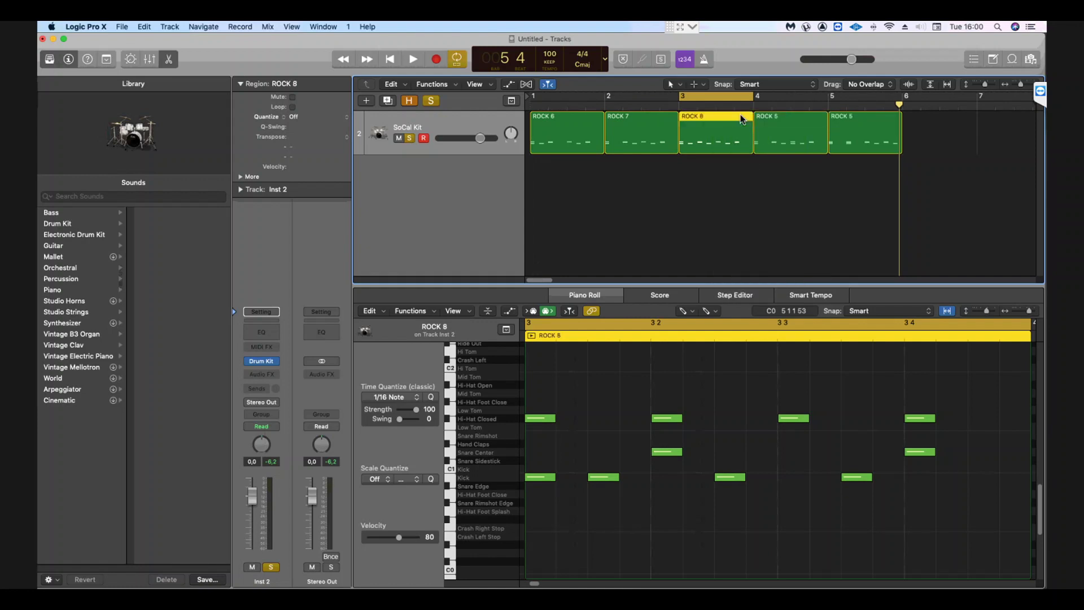
Rename the region in bar 4 to ROCK 9.
{"action": "left_click", "coordinate": [784, 117]}
{"action": "right_click", "coordinate": [784, 117]}
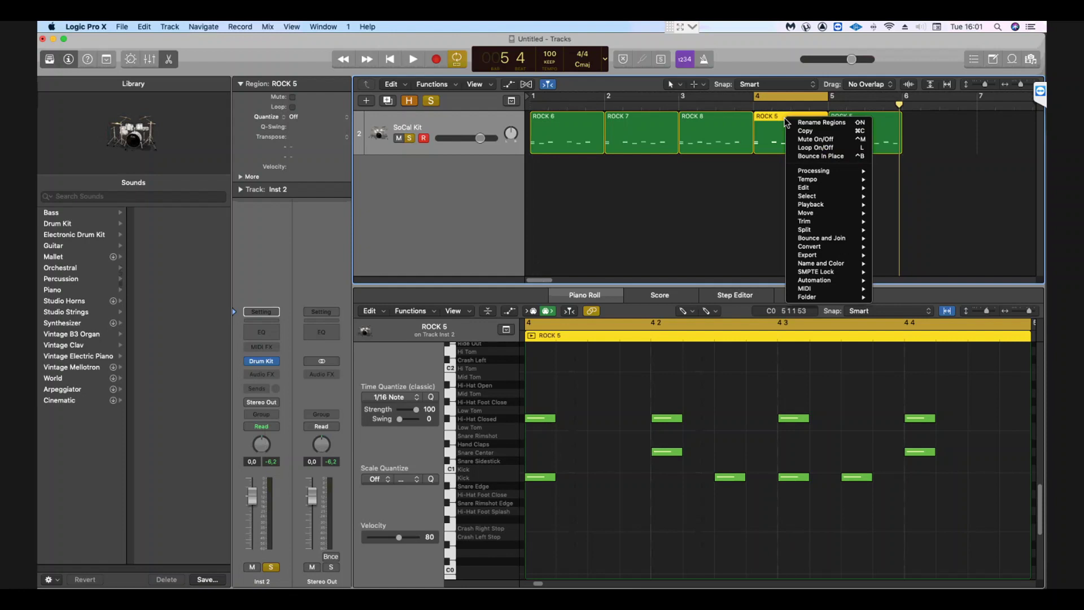
{"action": "left_click", "coordinate": [813, 123]}
{"action": "key", "text": "BackSpace"}
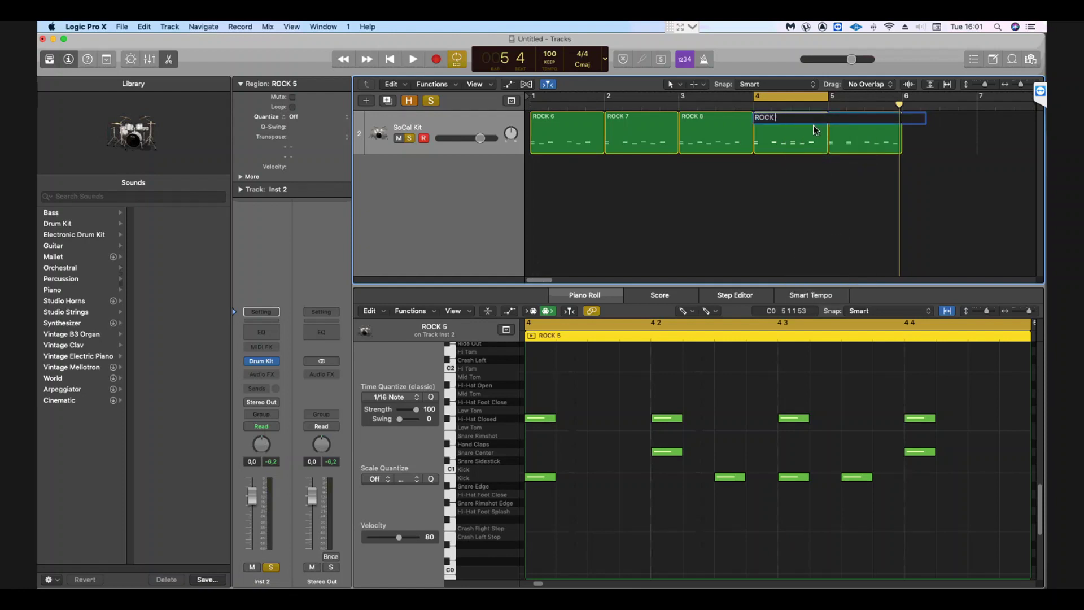
{"action": "type", "text": "9"}
{"action": "key", "text": "Return"}
Rename the region in bar 5 to ROCk 10, including the ROCk prefix before the number.
{"action": "left_click", "coordinate": [835, 117]}
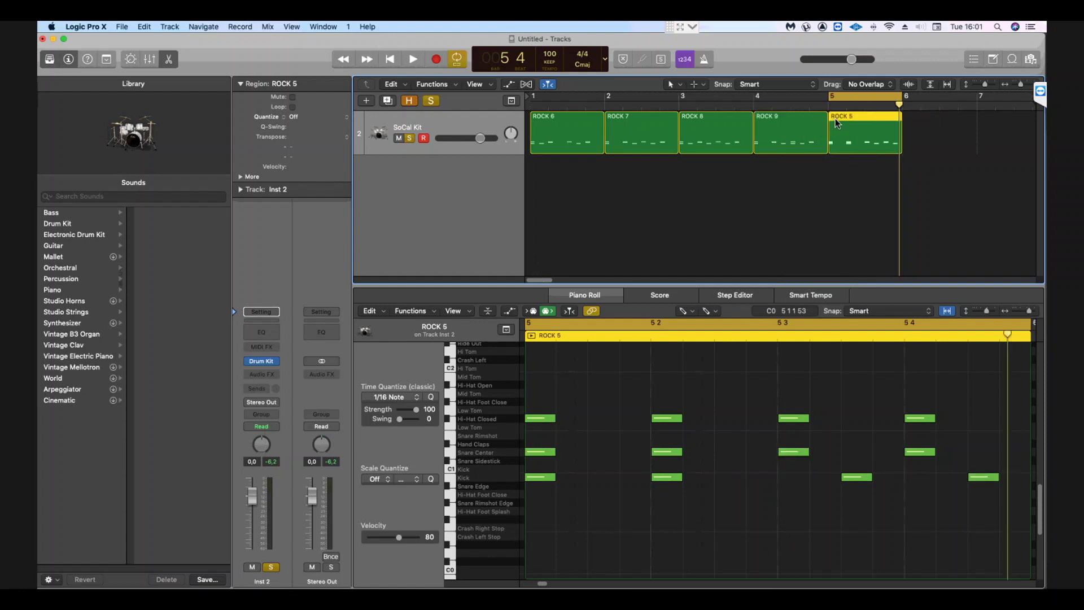
{"action": "right_click", "coordinate": [836, 117]}
{"action": "left_click", "coordinate": [843, 123]}
{"action": "type", "text": "1"}
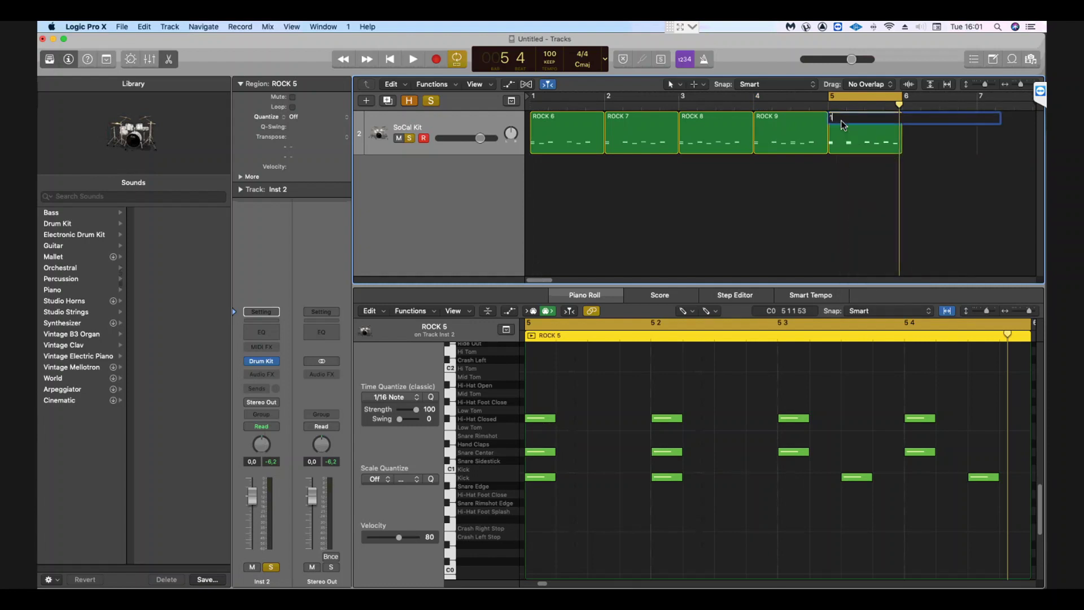
{"action": "type", "text": "0"}
{"action": "key", "text": "Return"}
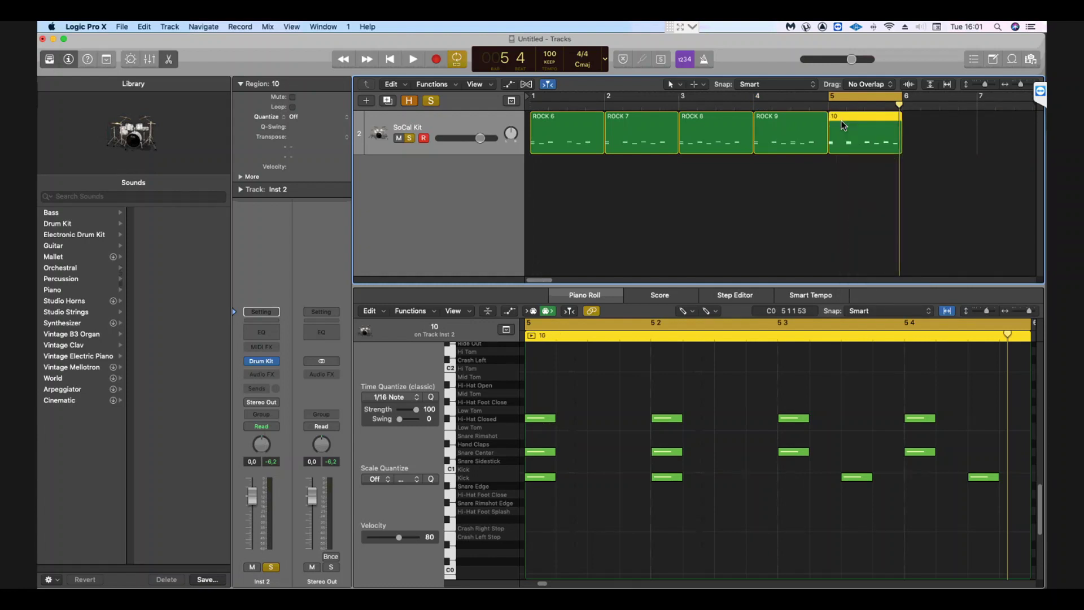
{"action": "right_click", "coordinate": [841, 125]}
{"action": "left_click", "coordinate": [857, 129]}
{"action": "type", "text": "ROC"}
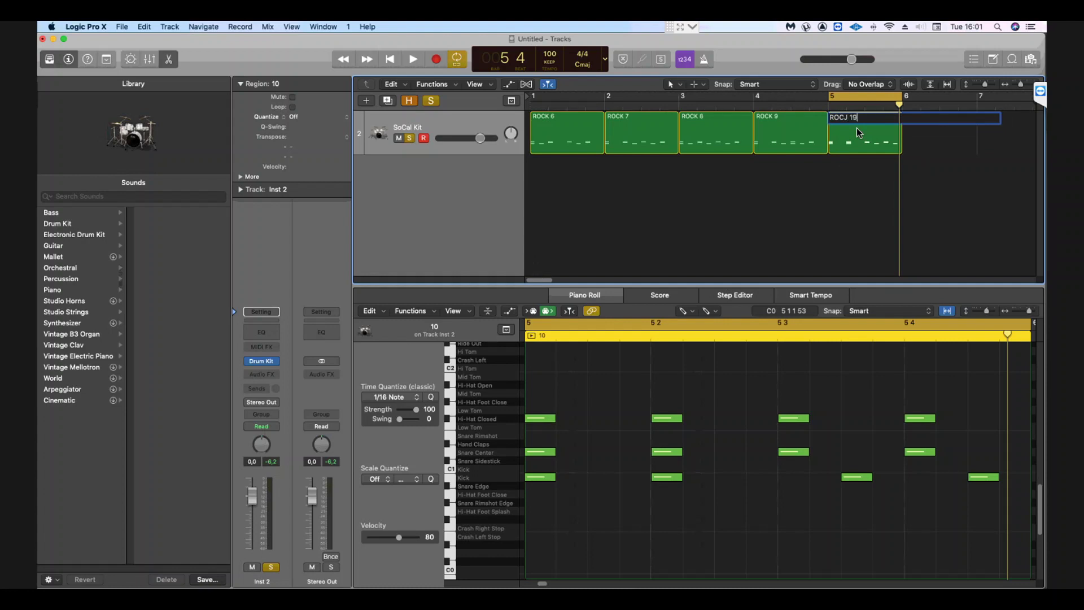
{"action": "type", "text": "k 10"}
{"action": "key", "text": "Return"}
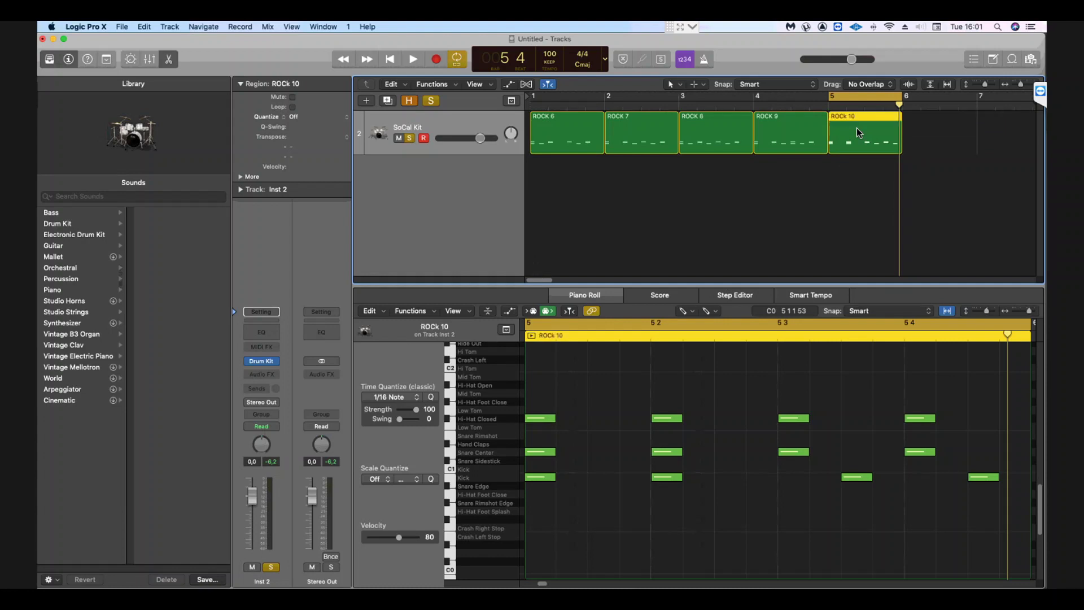
Extend the cycle range over bars 1 to 5 and select all five drum regions.
{"action": "left_click_drag", "start_coordinate": [828, 96], "coordinate": [535, 249]}
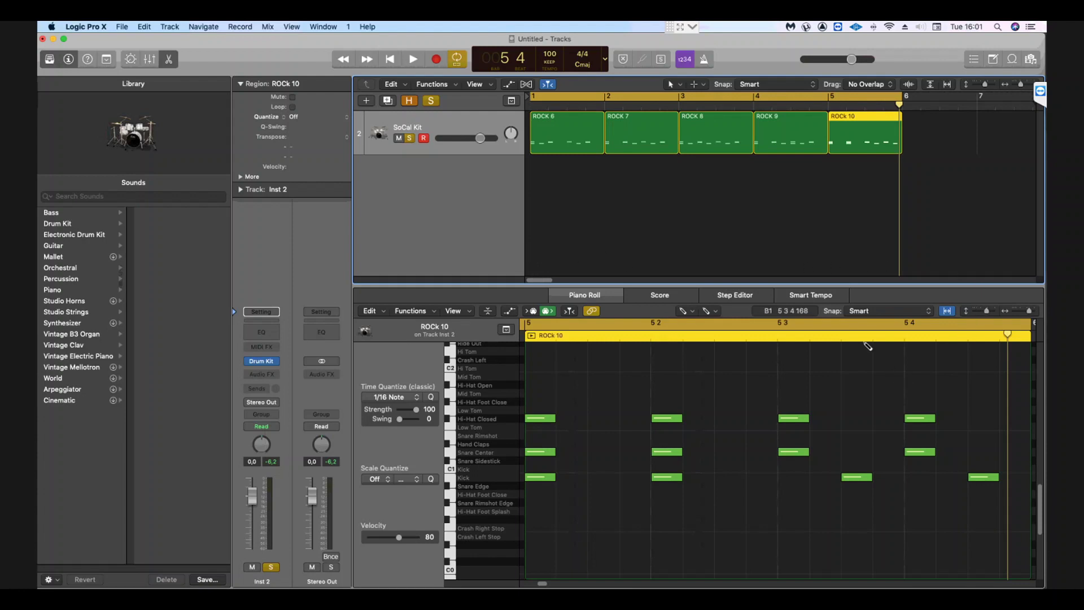
{"action": "left_click", "coordinate": [578, 123], "text": "shift"}
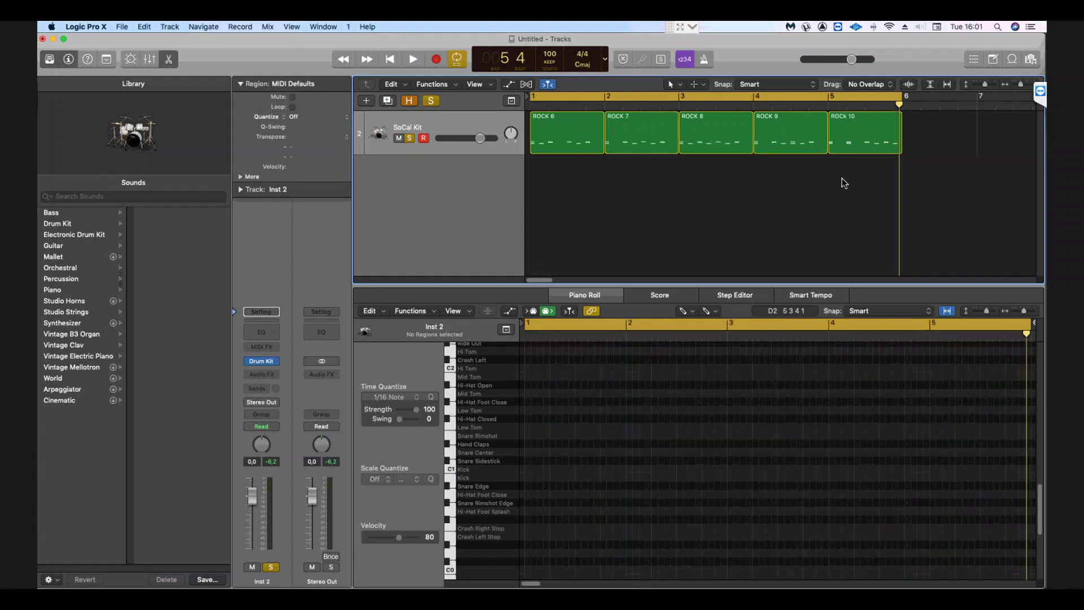
{"action": "left_click_drag", "start_coordinate": [843, 178], "coordinate": [498, 125]}
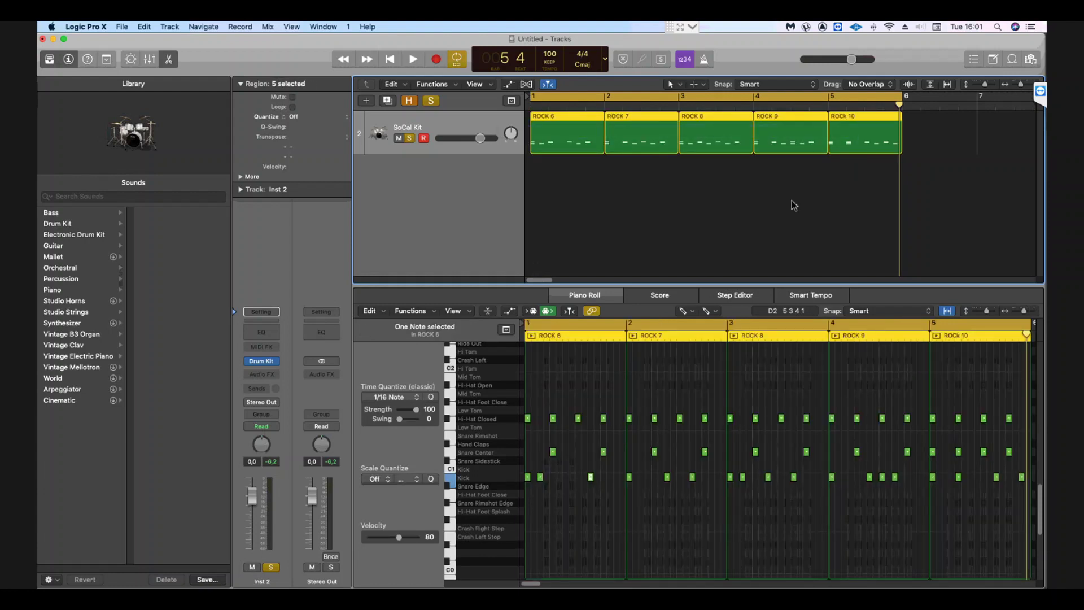
Examine the selected regions' notation in the Score editor, comparing the wrapped and linear views at different zoom sizes.
{"action": "left_click", "coordinate": [666, 289]}
{"action": "left_click", "coordinate": [566, 311]}
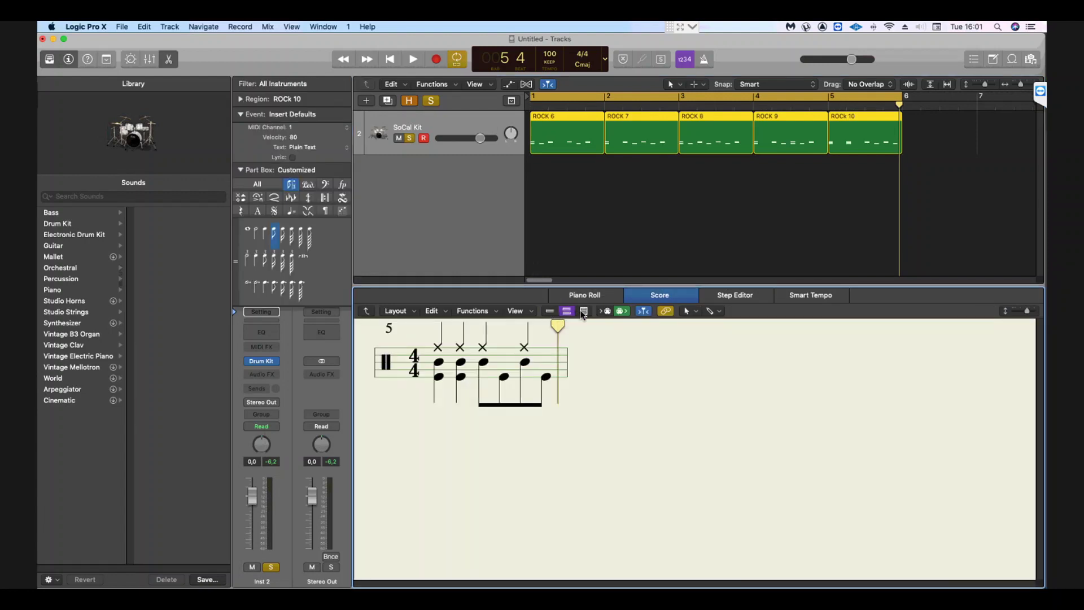
{"action": "left_click", "coordinate": [582, 311]}
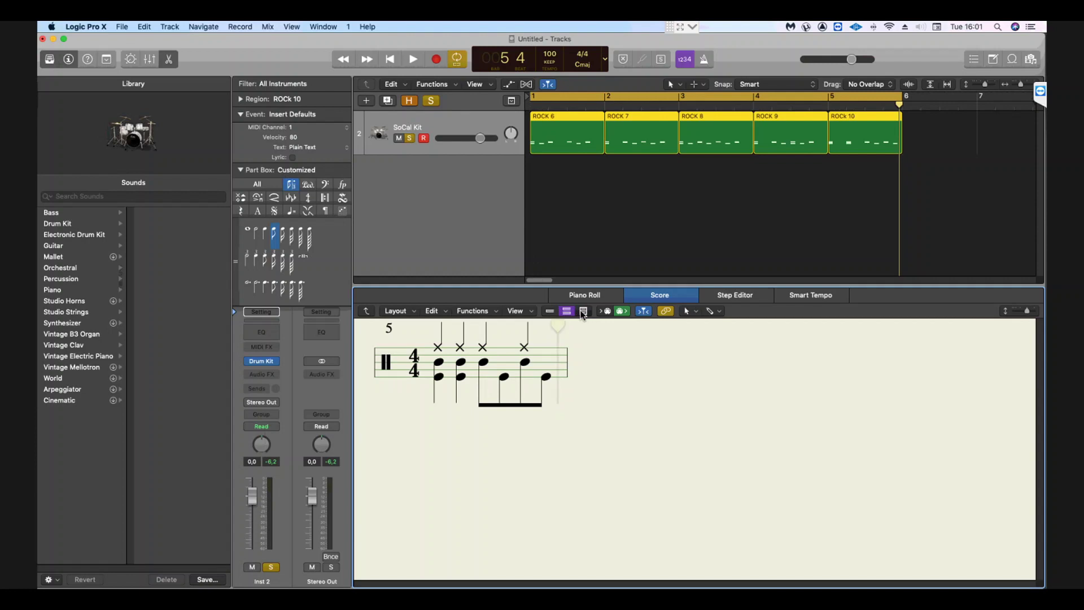
{"action": "left_click", "coordinate": [551, 311]}
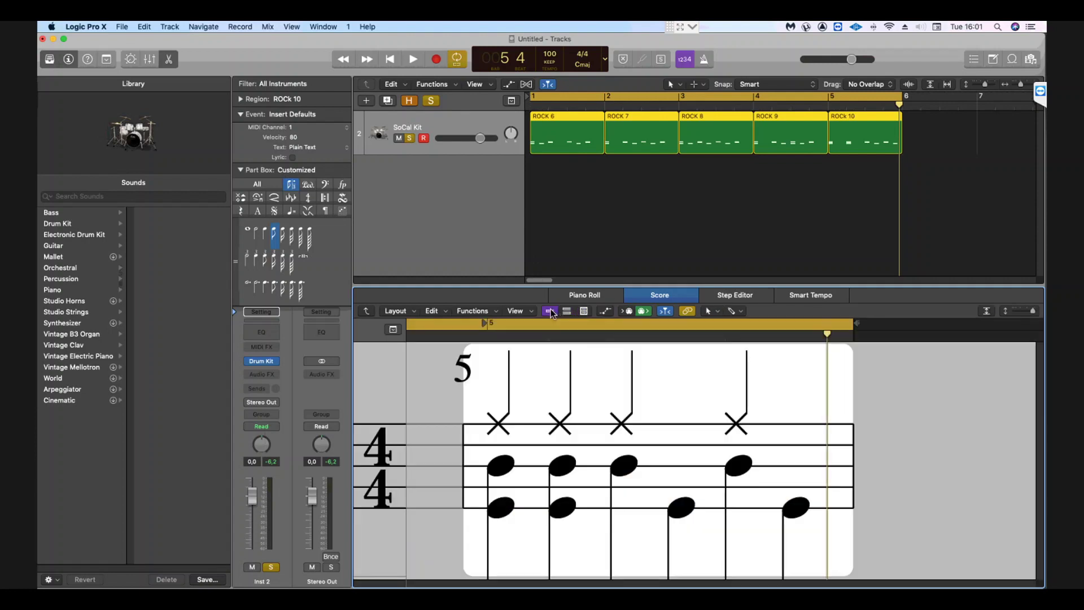
{"action": "left_click", "coordinate": [1033, 312]}
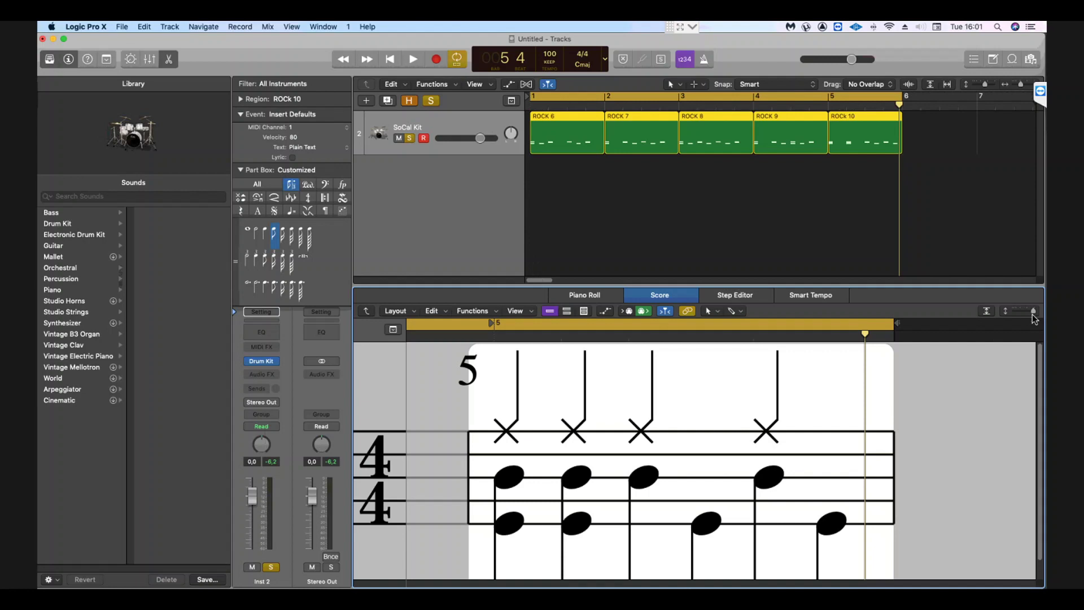
{"action": "left_click", "coordinate": [1017, 312]}
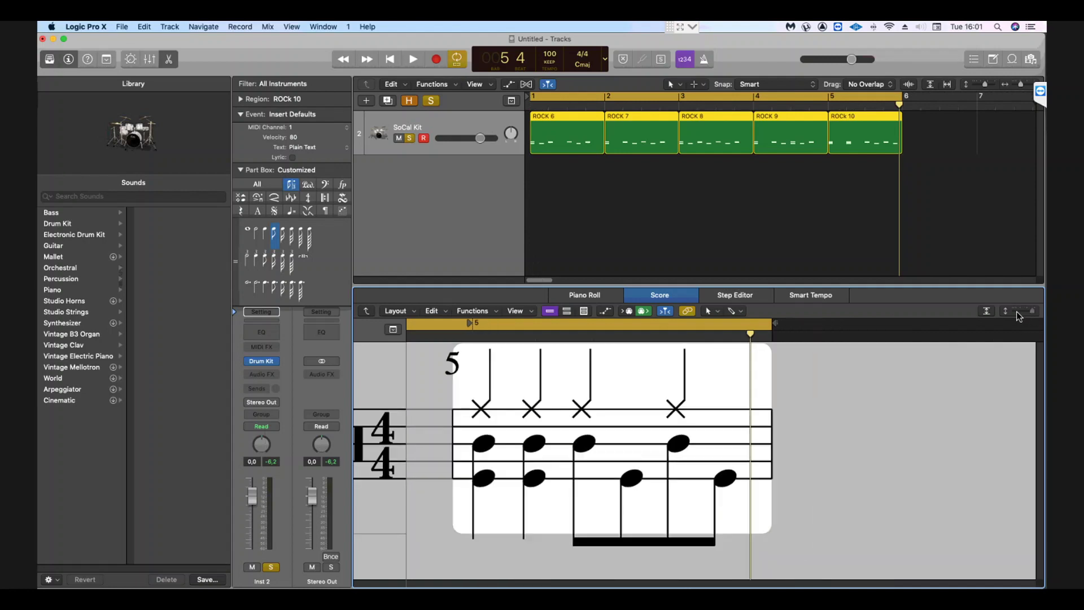
{"action": "left_click", "coordinate": [842, 133]}
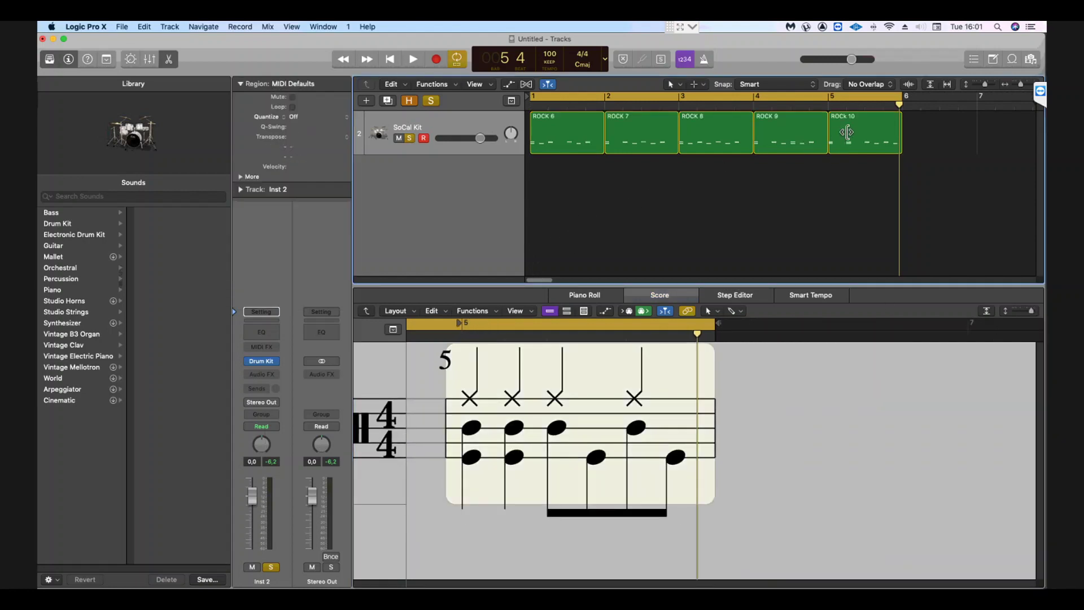
{"action": "left_click", "coordinate": [582, 129], "text": "shift"}
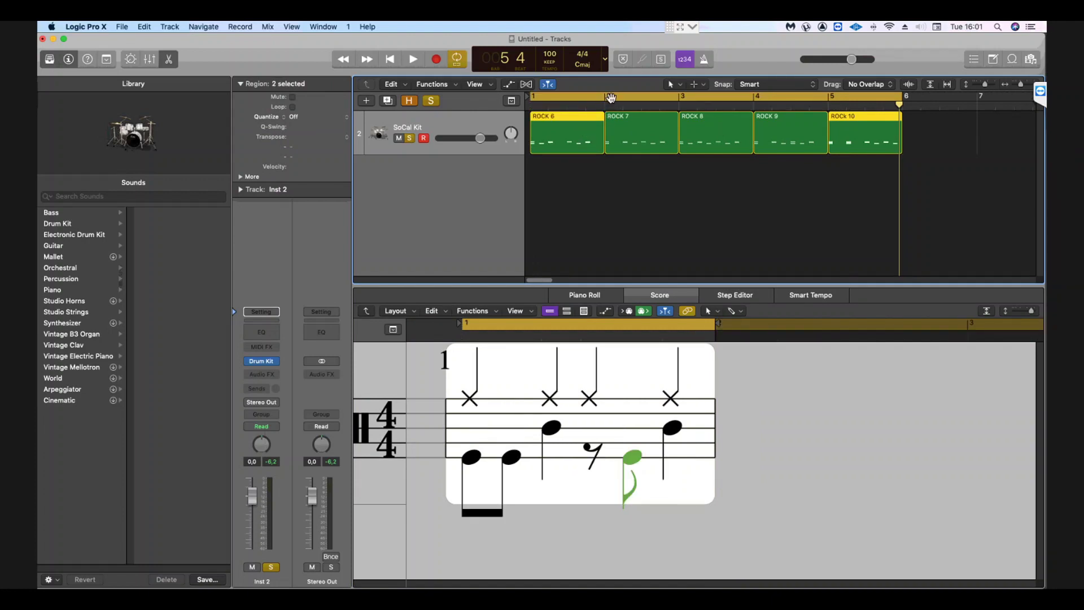
{"action": "left_click", "coordinate": [660, 194]}
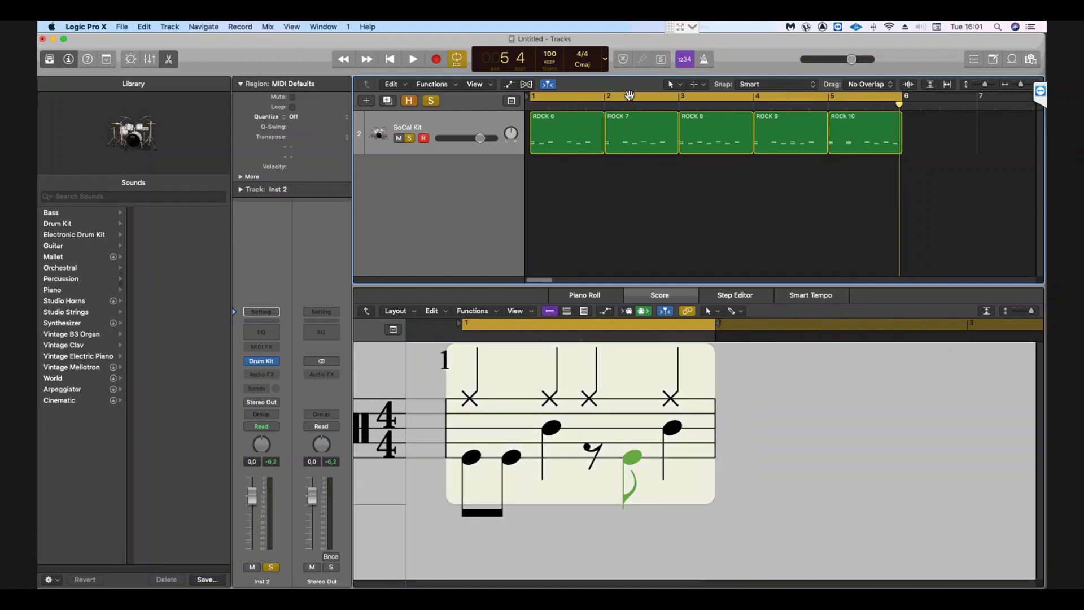
Check the Auto Set Locators option for the ruler and redraw the cycle range over bars 1 to 5.
{"action": "left_click", "coordinate": [631, 98]}
{"action": "right_click", "coordinate": [631, 99]}
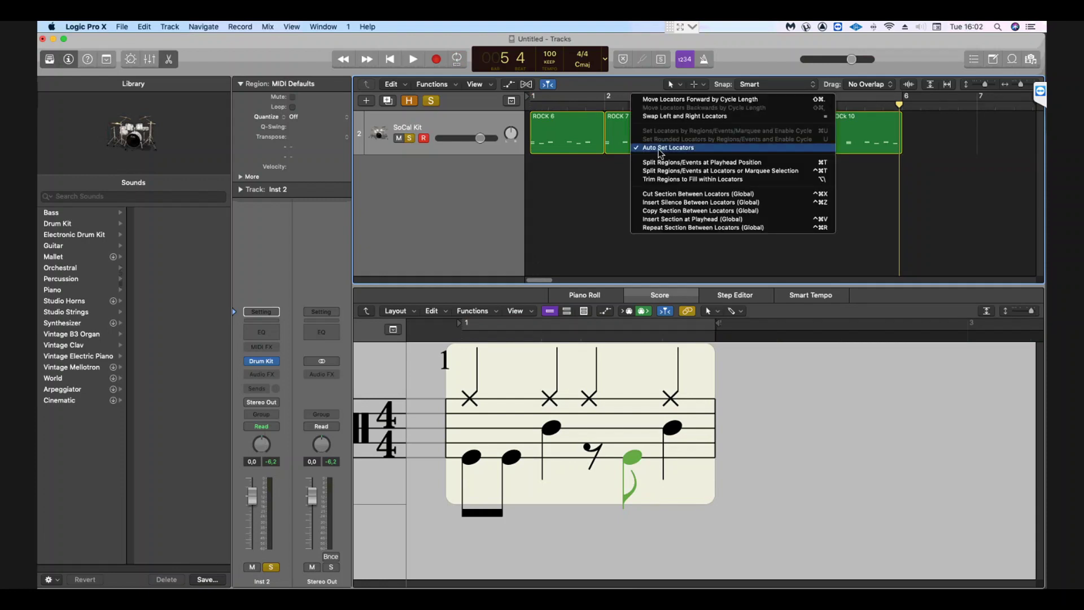
{"action": "left_click", "coordinate": [551, 105]}
{"action": "left_click_drag", "start_coordinate": [539, 101], "coordinate": [901, 98]}
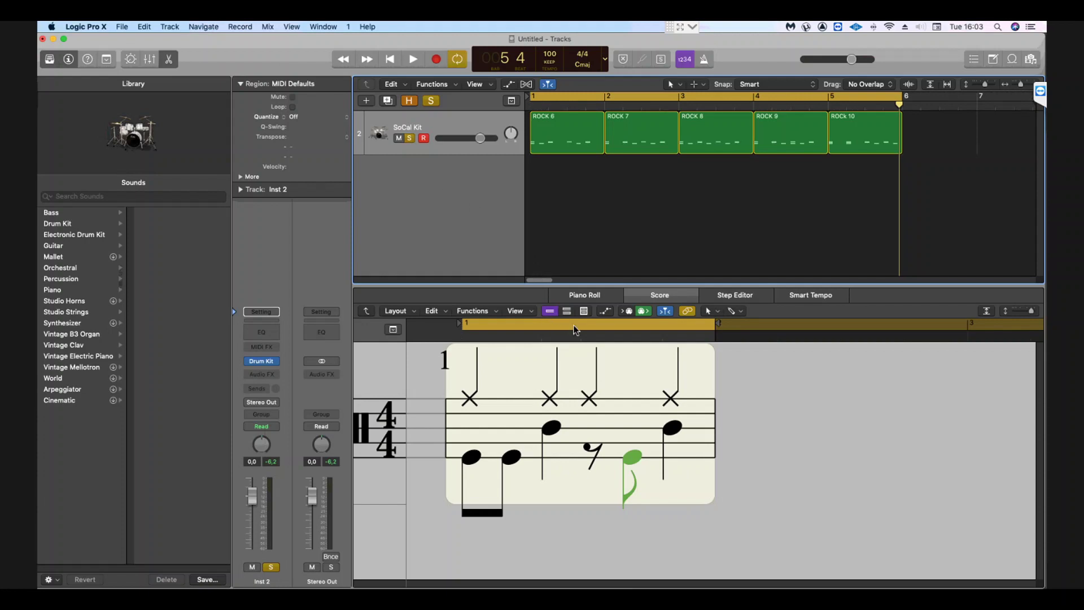
Select all five regions, ROCK 6 to ROCk 10, and display them together in the Piano Roll.
{"action": "left_click", "coordinate": [587, 297]}
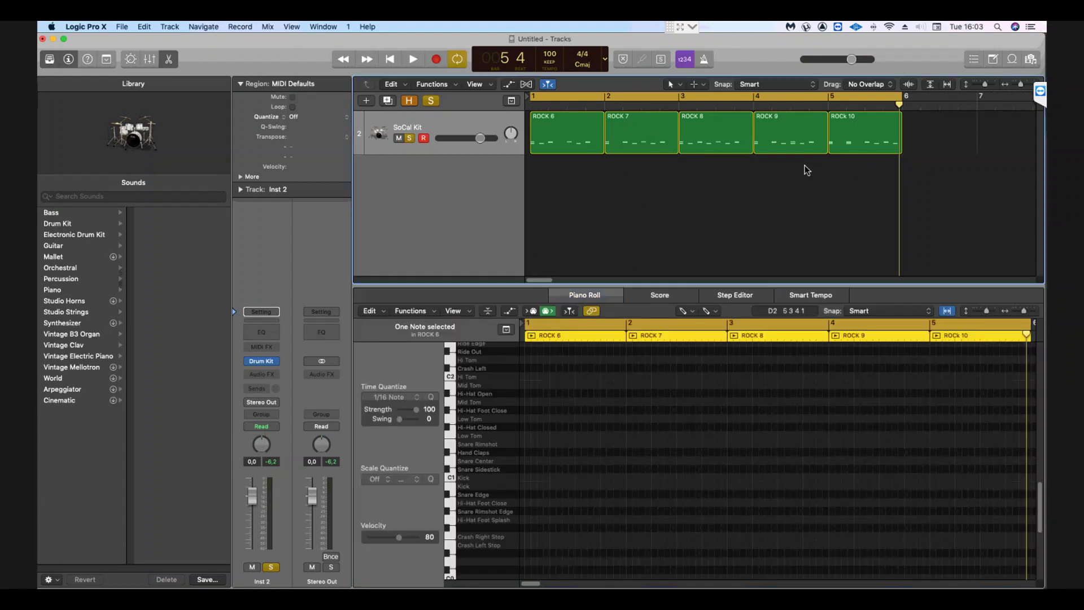
{"action": "left_click_drag", "start_coordinate": [912, 164], "coordinate": [544, 136]}
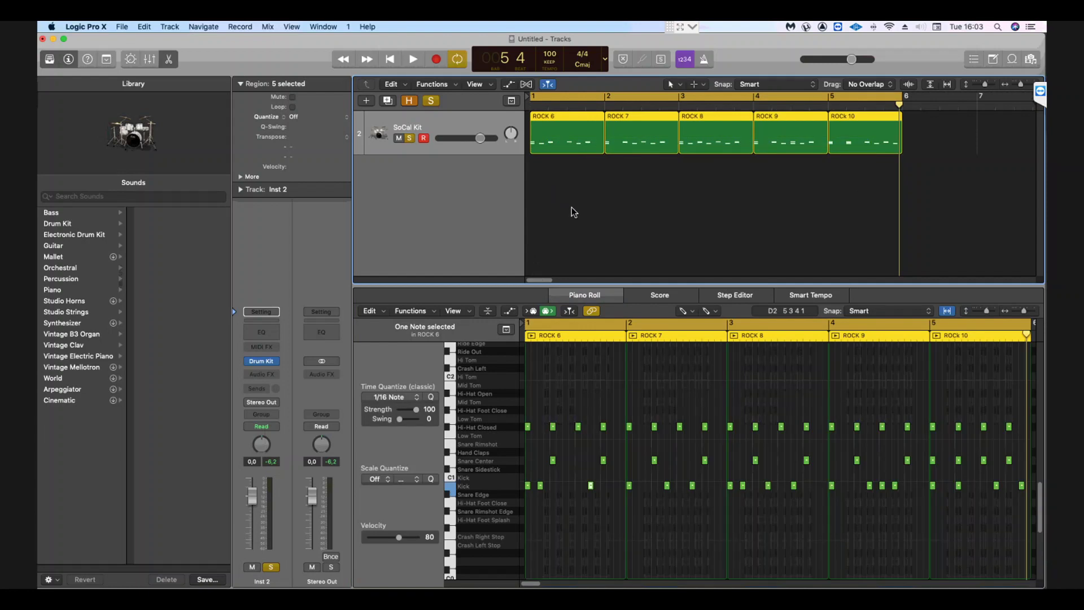
Play the five-bar cycle and switch to the Score editor to view the notation of the ROCK 7 region.
{"action": "key", "text": "space"}
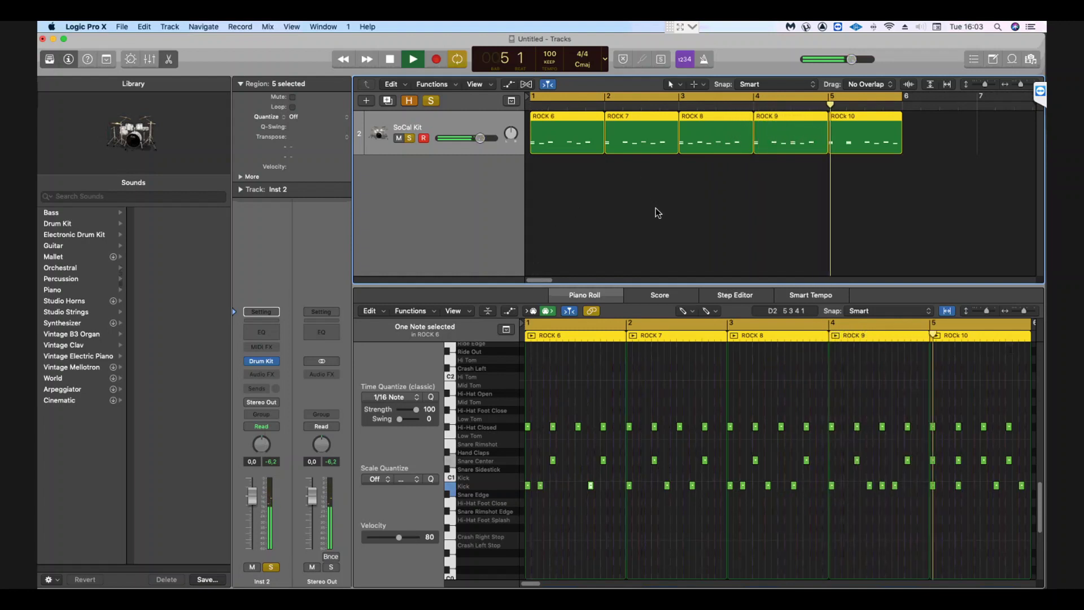
{"action": "left_click", "coordinate": [661, 296]}
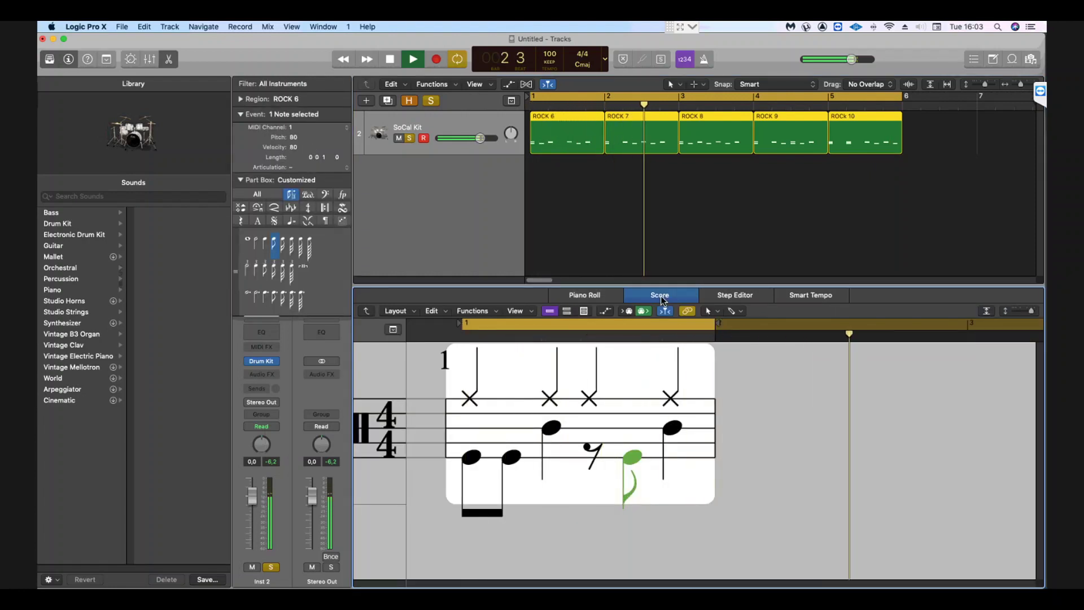
{"action": "left_click", "coordinate": [643, 141]}
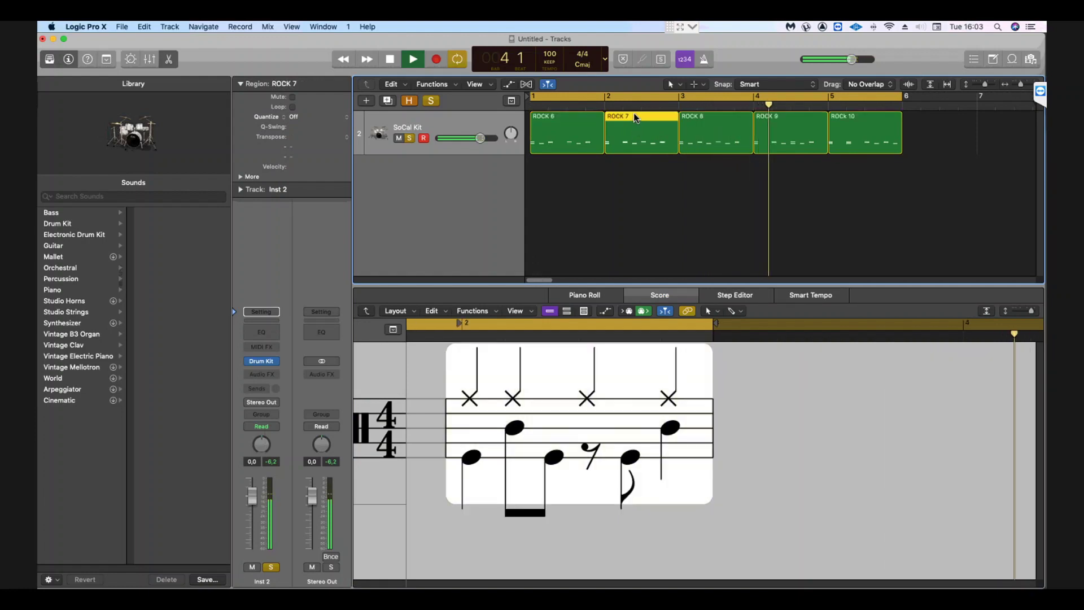
{"action": "left_click", "coordinate": [868, 179]}
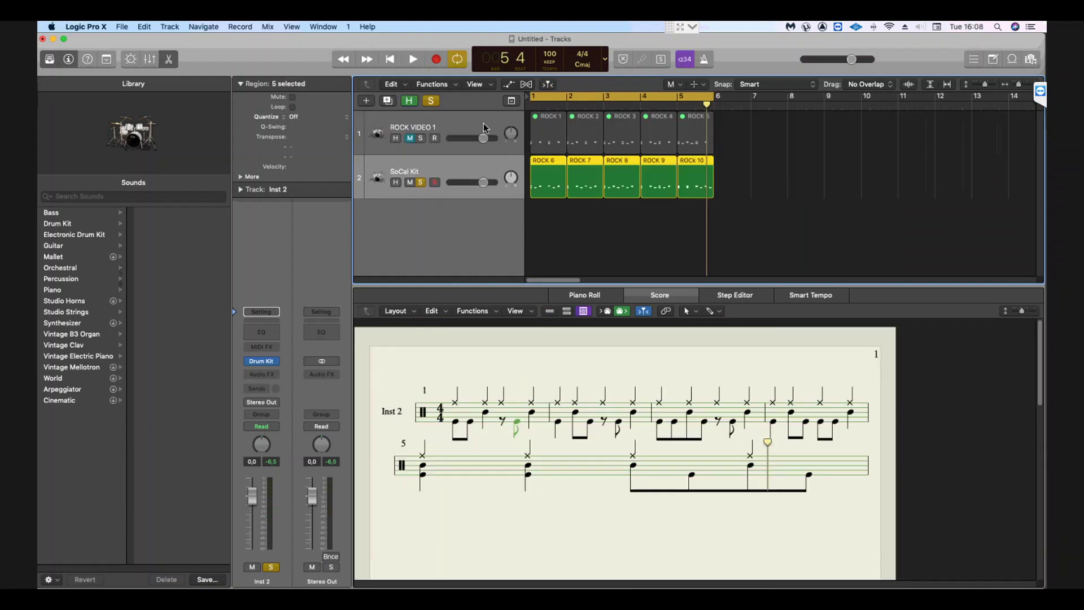
Mark the ROCK VIDEO 1 track as hidden.
{"action": "right_click", "coordinate": [484, 124]}
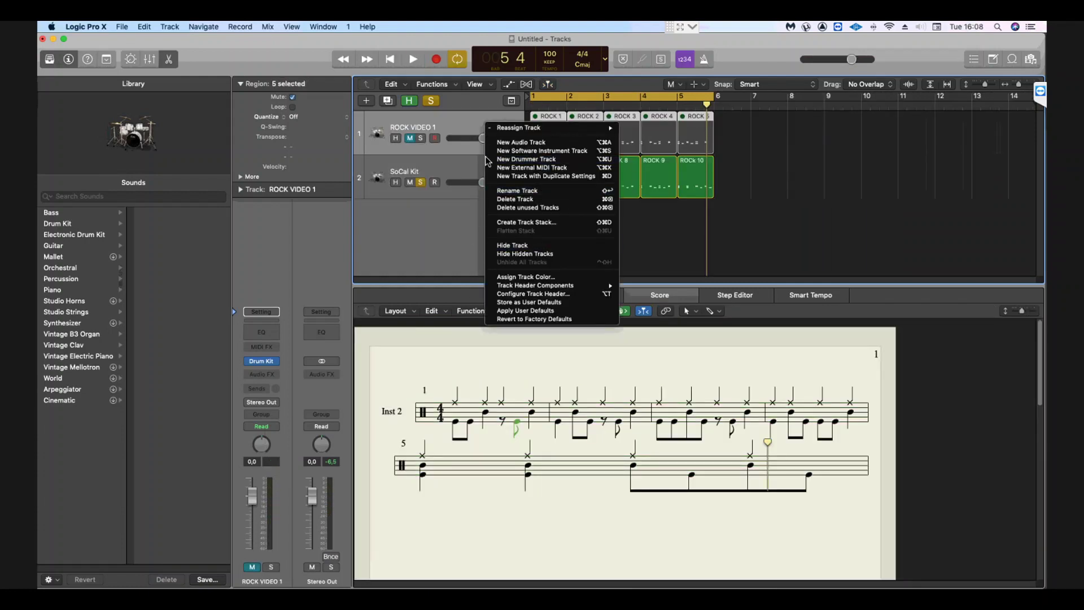
{"action": "left_click", "coordinate": [510, 245]}
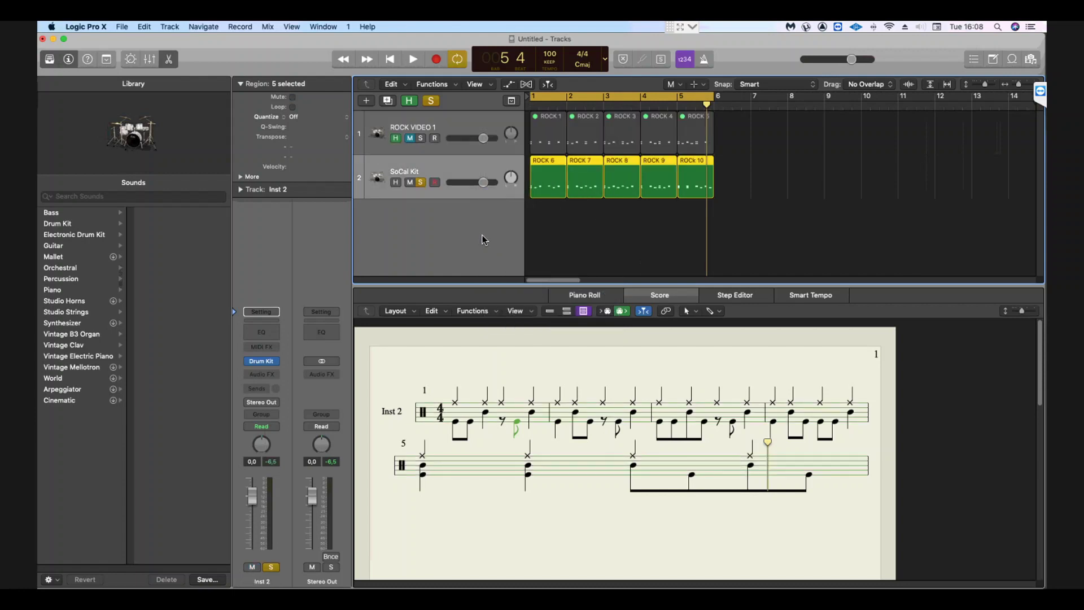
Play the ROCK 6 to ROCk 10 regions and compare their notation in wrapped, linear and page views, trying different zoom sizes in linear view.
{"action": "key", "text": "space"}
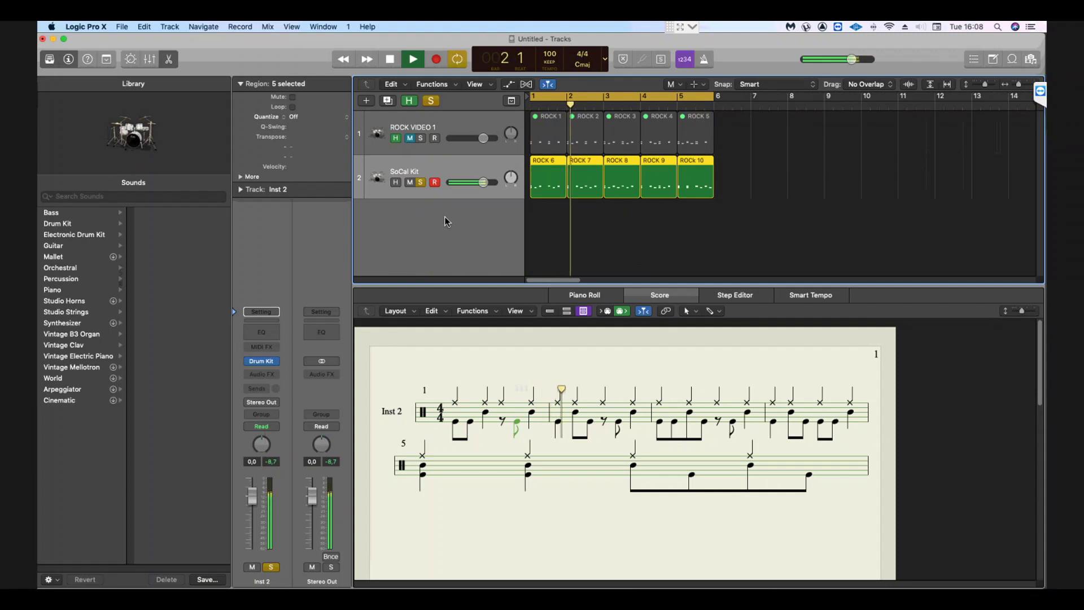
{"action": "left_click", "coordinate": [564, 313]}
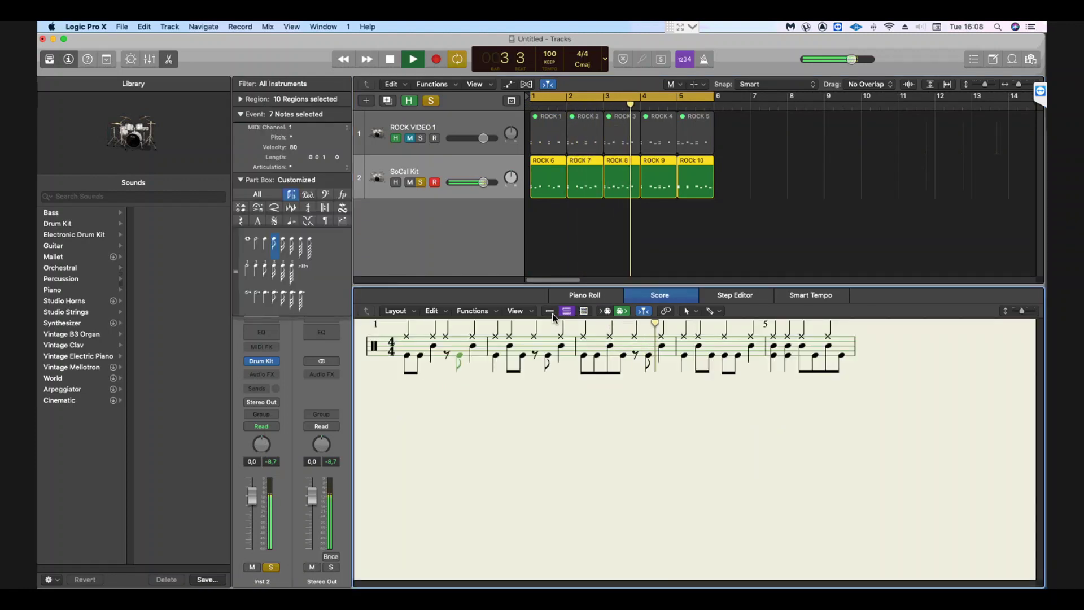
{"action": "left_click", "coordinate": [551, 312]}
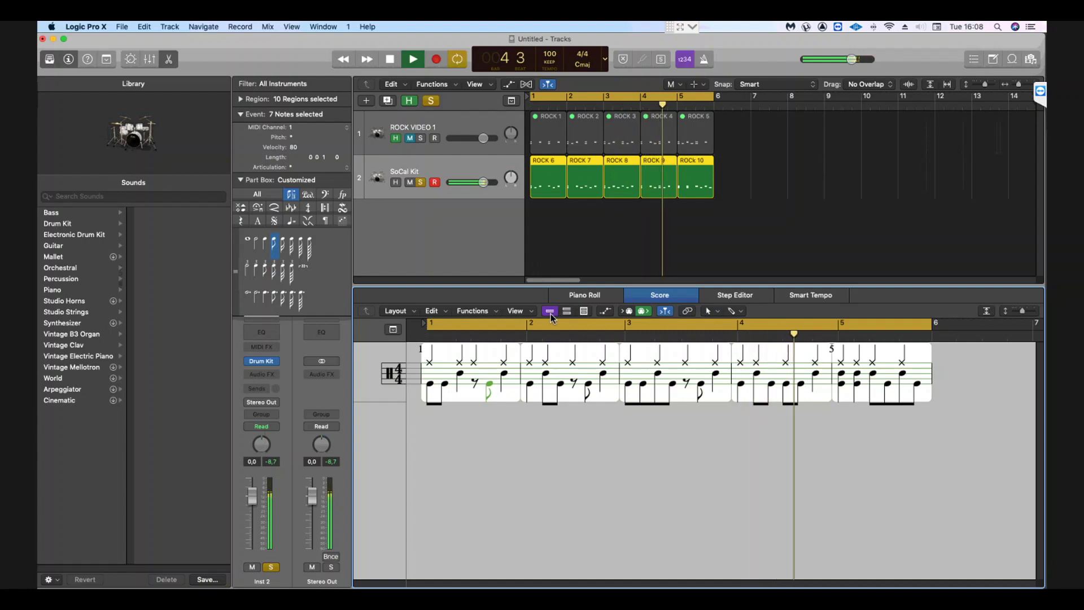
{"action": "left_click", "coordinate": [987, 312]}
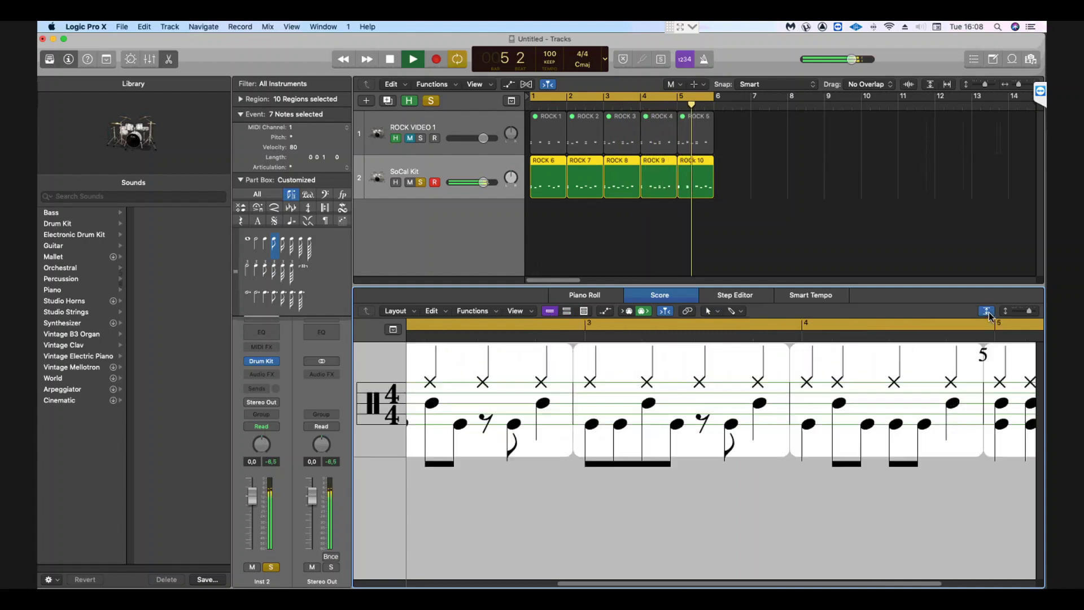
{"action": "left_click", "coordinate": [988, 312]}
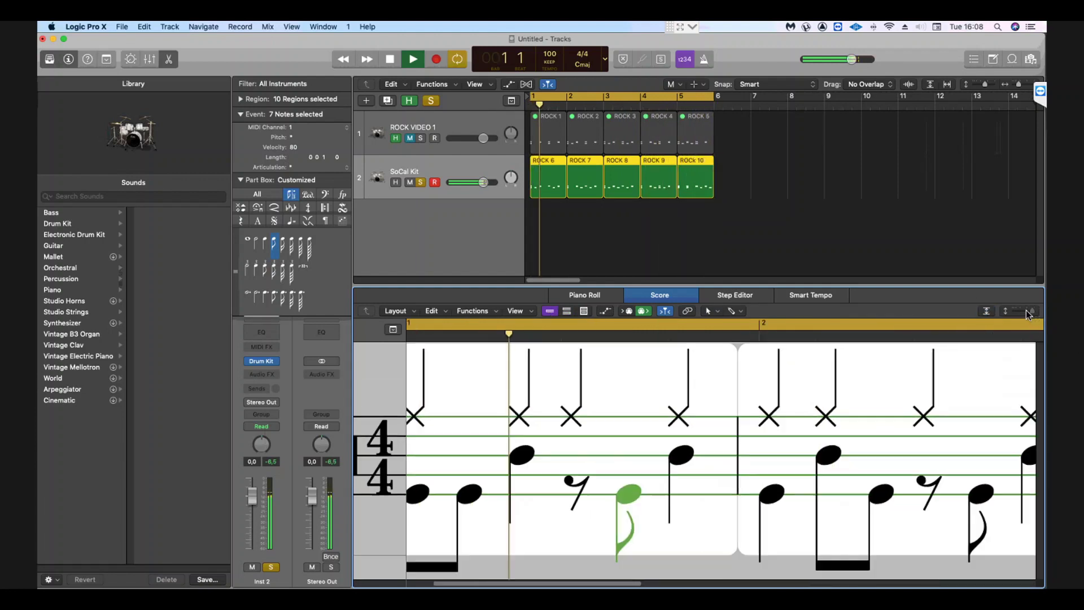
{"action": "left_click_drag", "start_coordinate": [1027, 311], "coordinate": [1018, 311]}
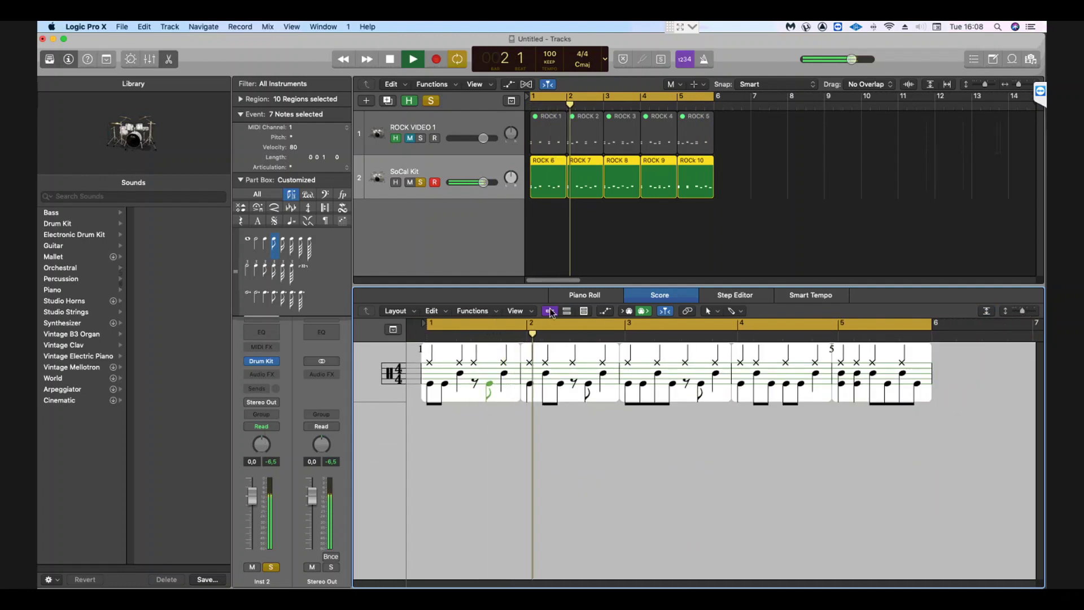
{"action": "left_click", "coordinate": [585, 311]}
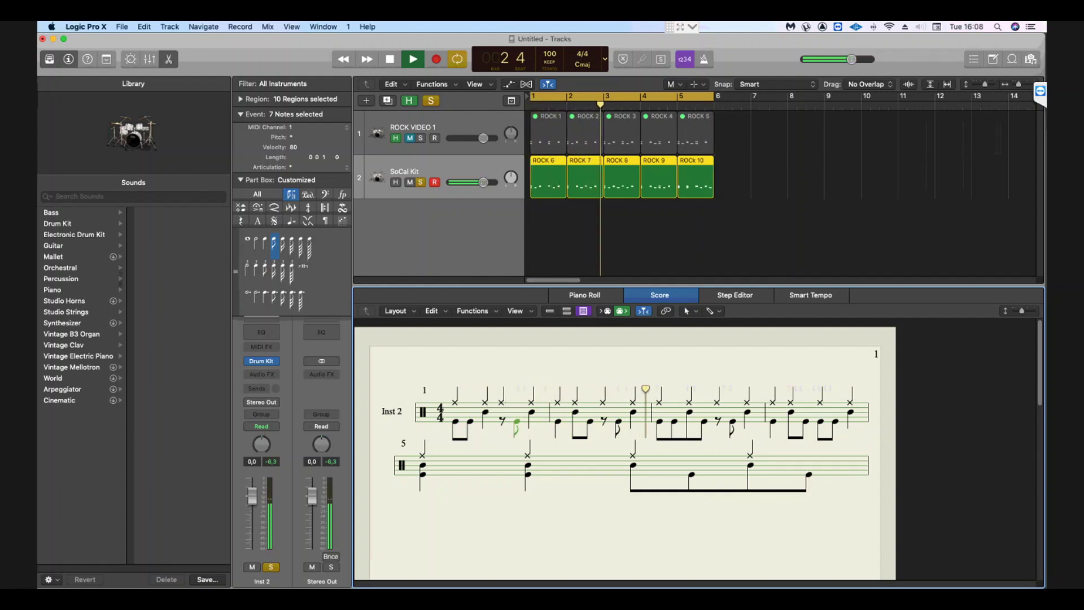
Stop and restart playback of the five drum patterns while following their notation in page view.
{"action": "key", "text": "space"}
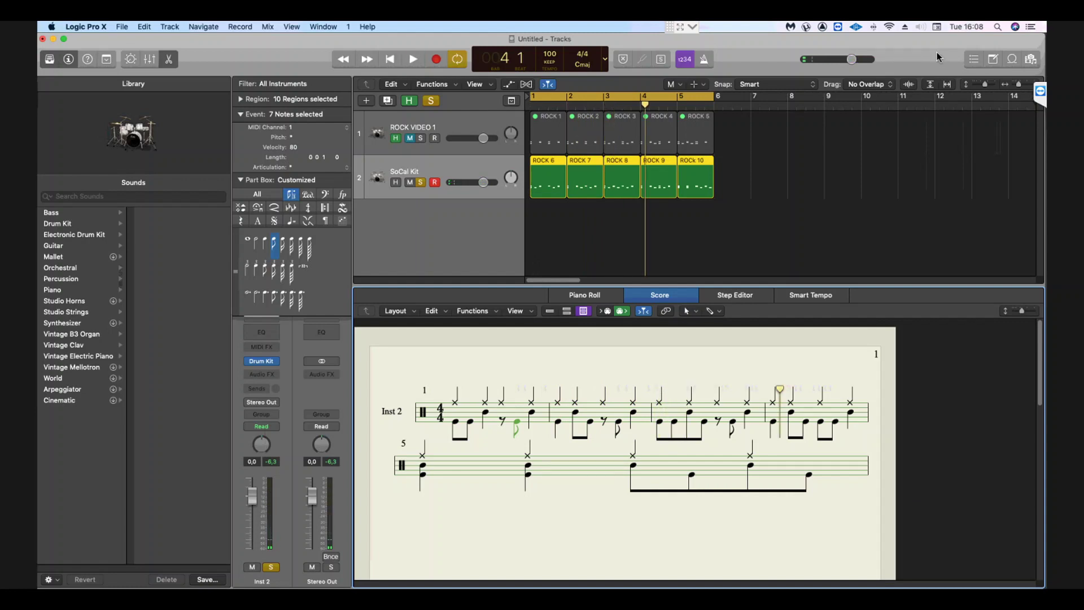
{"action": "key", "text": "space"}
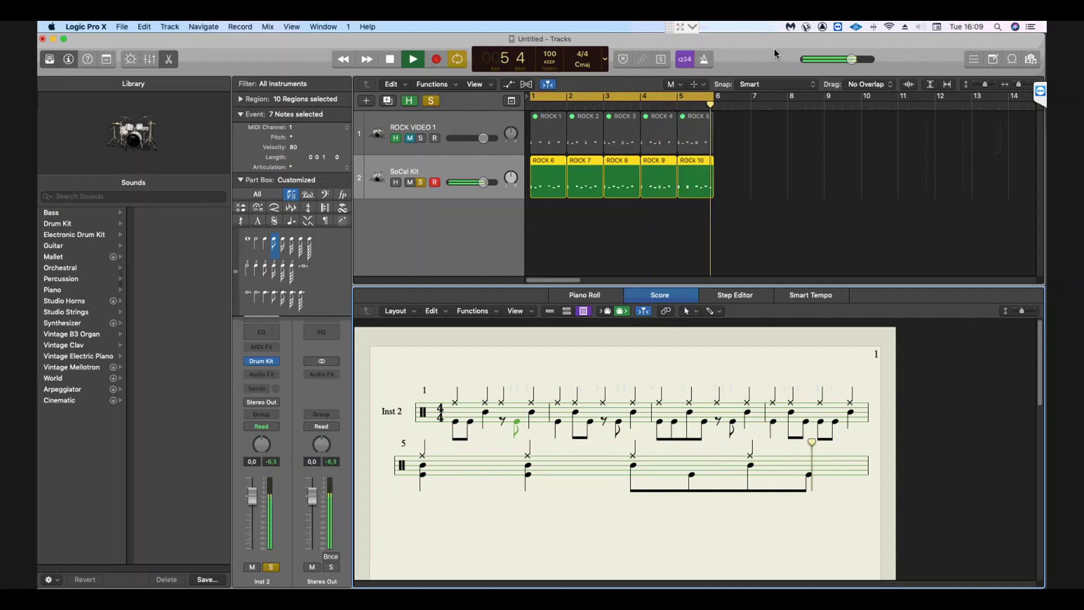
{"action": "key", "text": "space"}
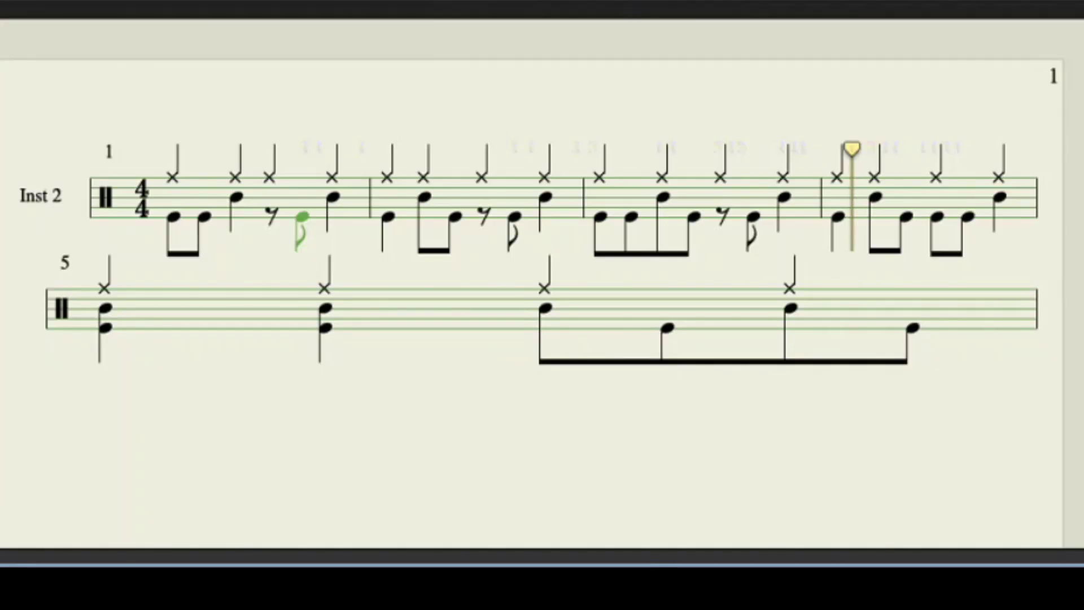
{"action": "key", "text": "space"}
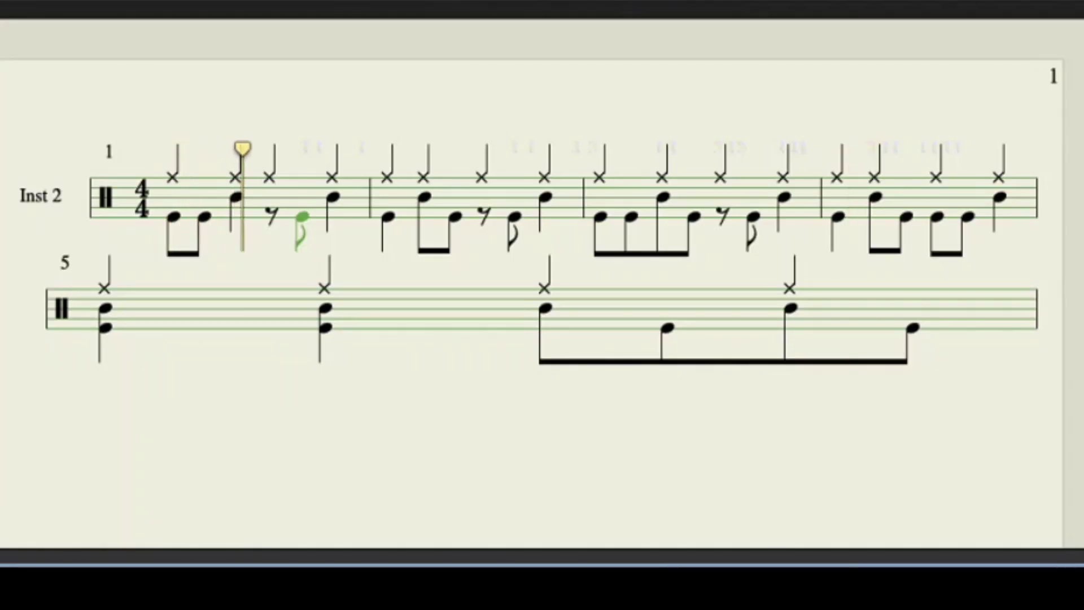